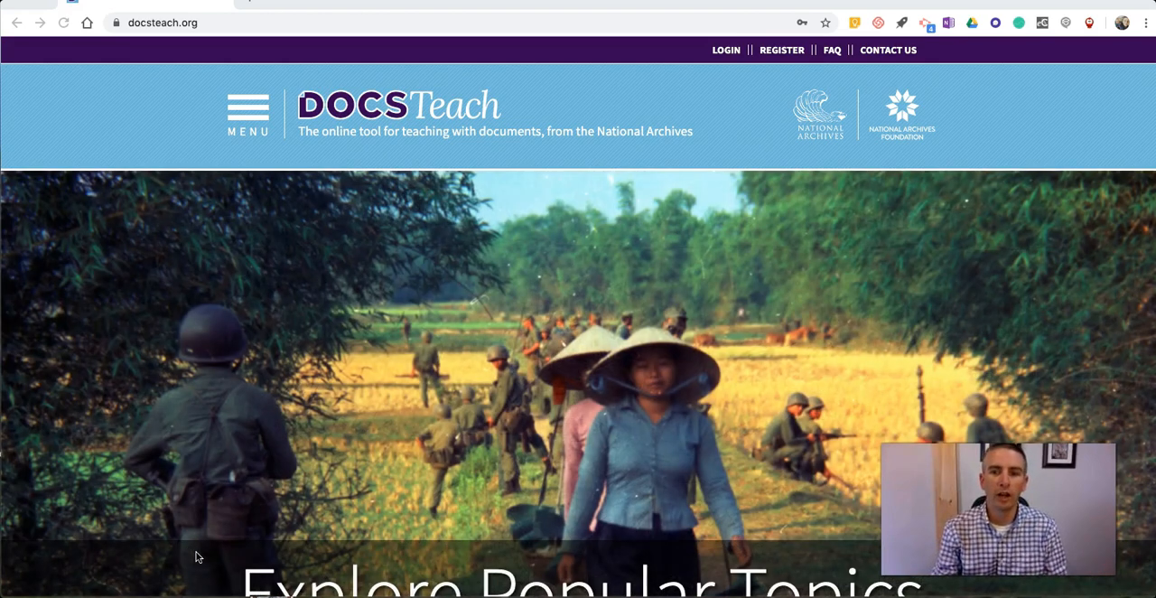
Step: Open the Explore section of primary source documents from the DocsTeach home page
{"action": "scroll", "coordinate": [237, 427], "scroll_direction": "down", "scroll_amount": 3}
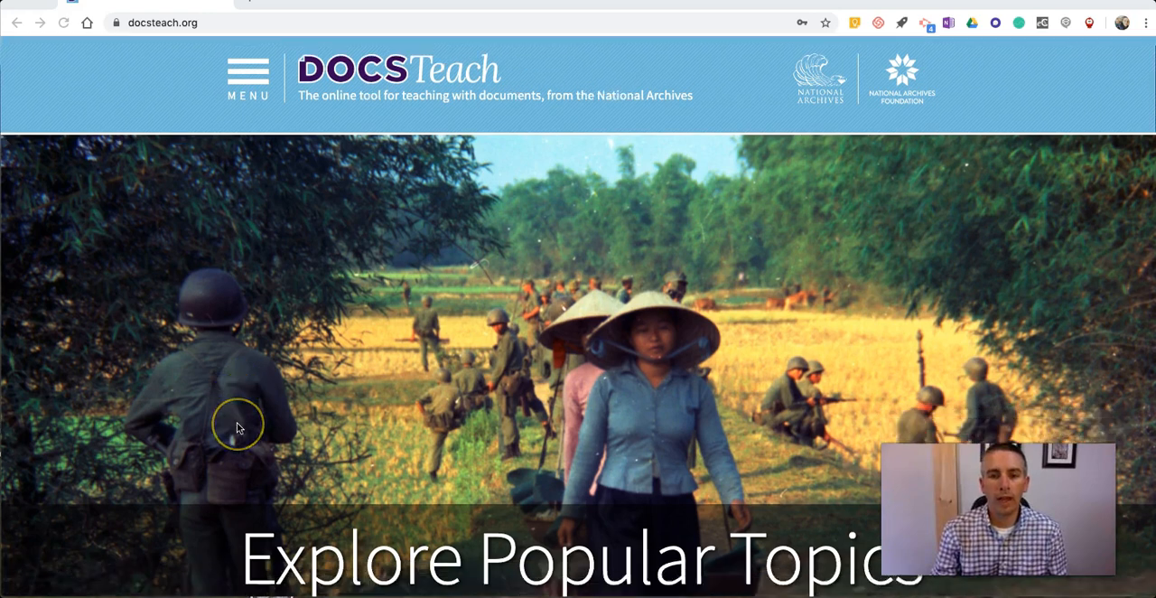
{"action": "scroll", "coordinate": [237, 426], "scroll_direction": "down", "scroll_amount": 1}
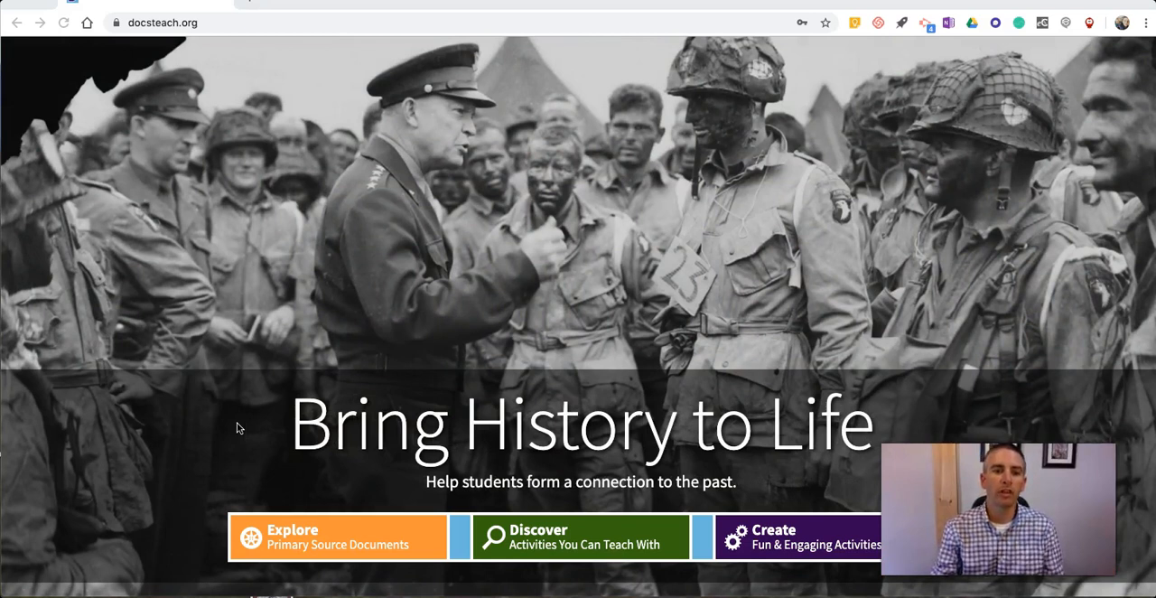
{"action": "scroll", "coordinate": [239, 432], "scroll_direction": "down", "scroll_amount": 3}
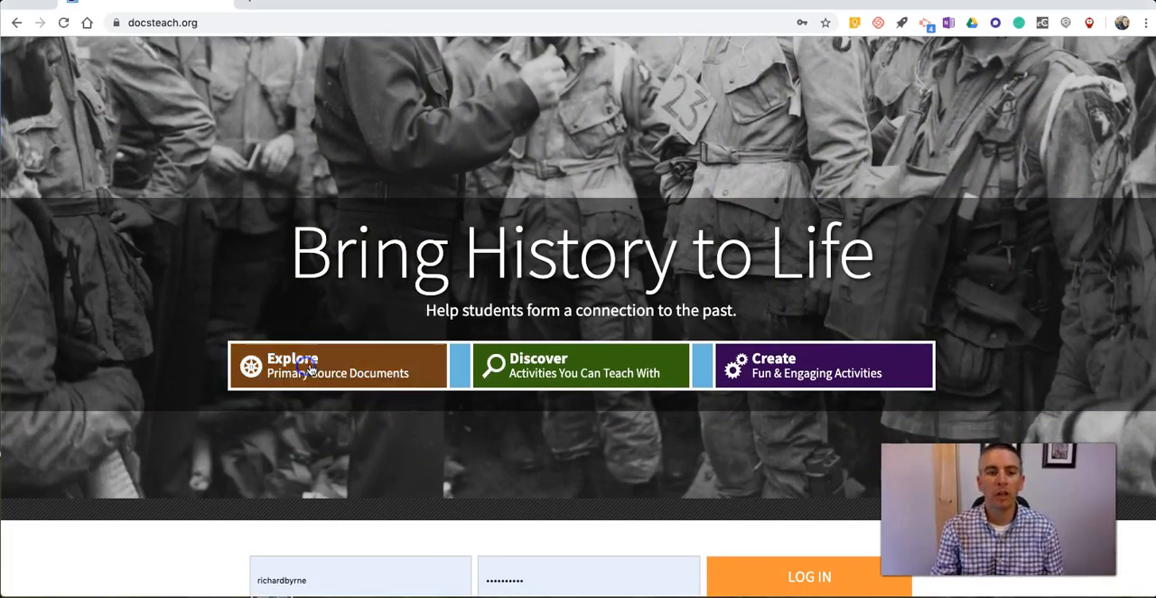
{"action": "left_click", "coordinate": [273, 370]}
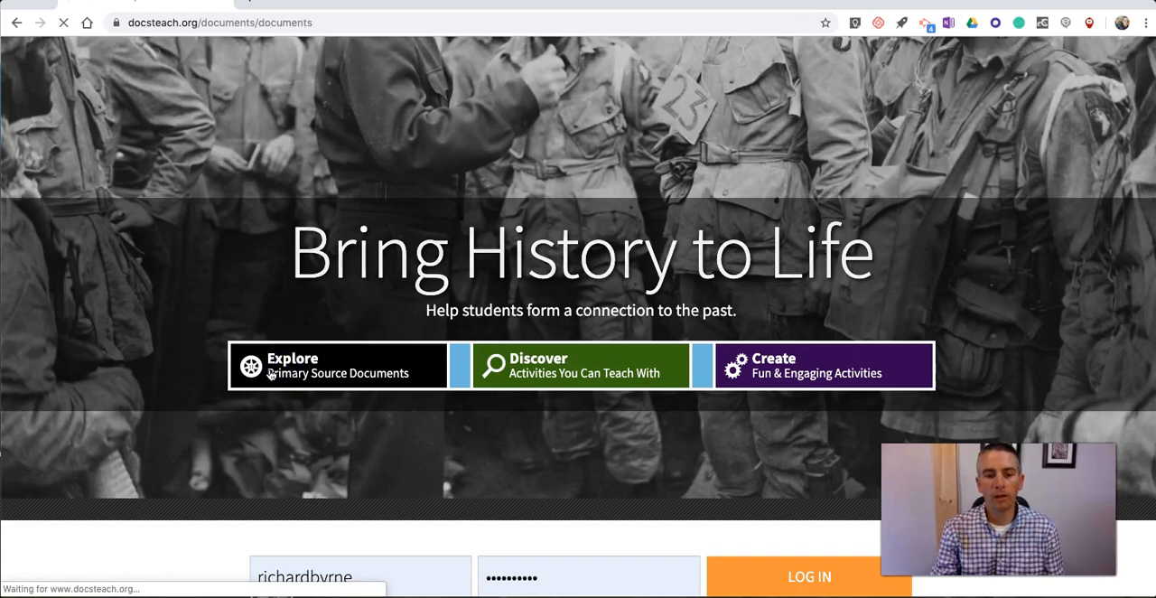
Step: Browse the historical eras and show the documents for The Emergence of Modern America (1890-1930)
{"action": "scroll", "coordinate": [325, 345], "scroll_direction": "down", "scroll_amount": 3}
{"action": "scroll", "coordinate": [362, 354], "scroll_direction": "down", "scroll_amount": 3}
{"action": "scroll", "coordinate": [552, 353], "scroll_direction": "down", "scroll_amount": 6}
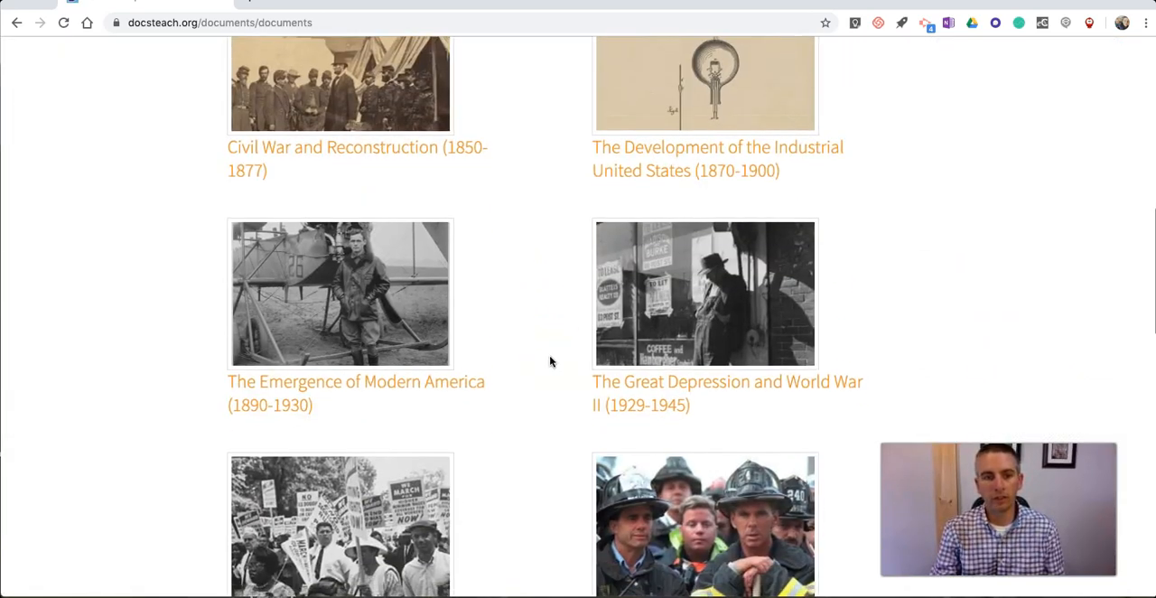
{"action": "scroll", "coordinate": [550, 361], "scroll_direction": "down", "scroll_amount": 1}
{"action": "scroll", "coordinate": [464, 369], "scroll_direction": "up", "scroll_amount": 1}
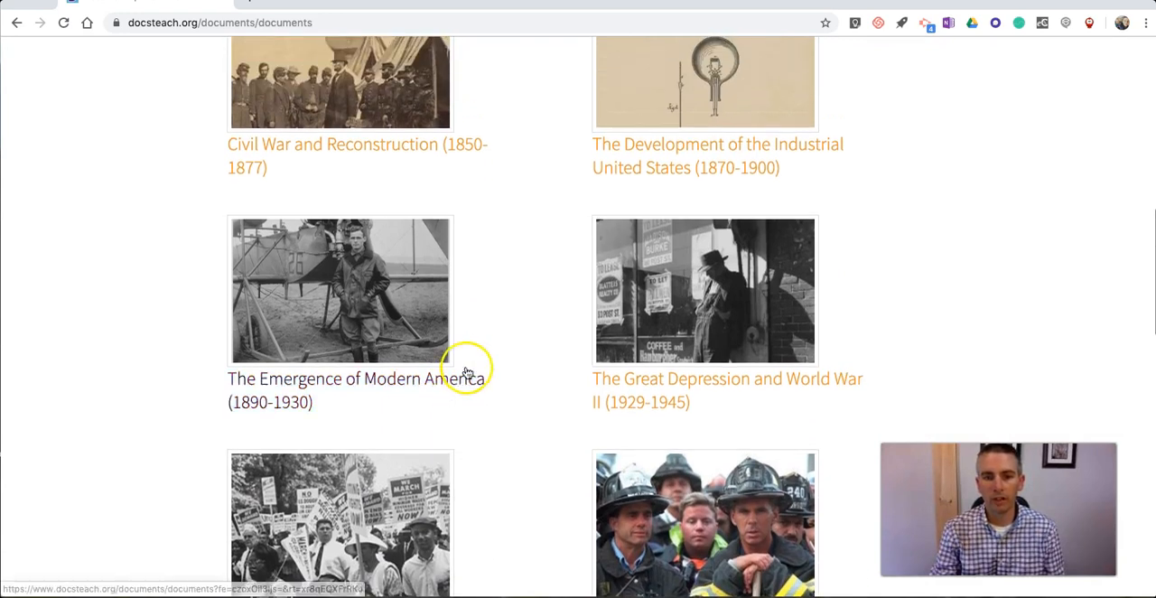
{"action": "left_click", "coordinate": [331, 343]}
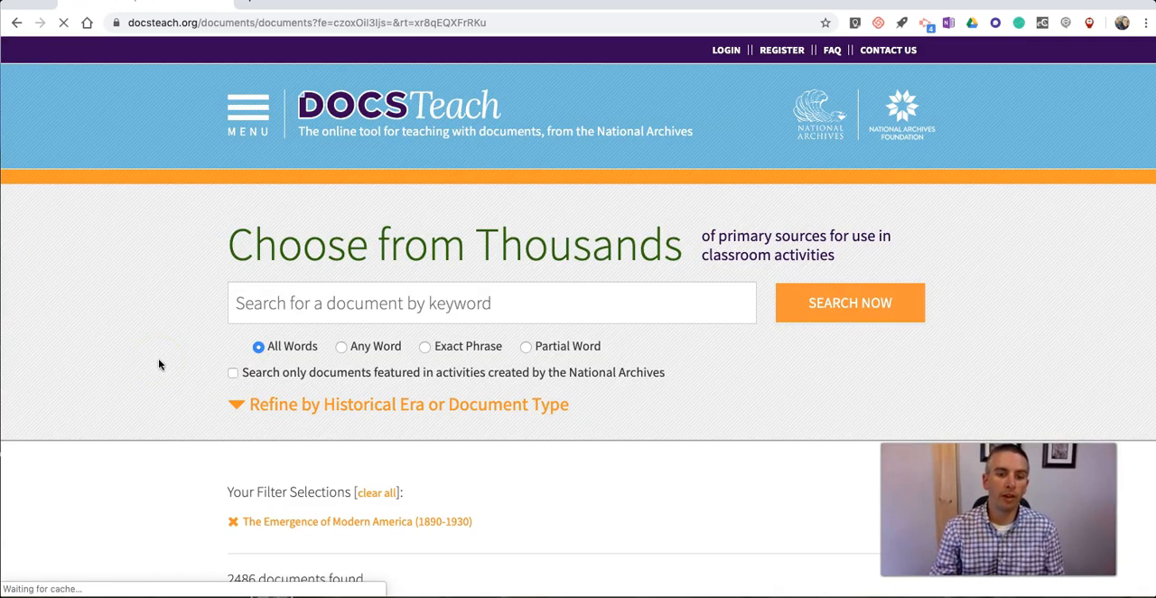
Step: Browse the era's documents and open the 1898 Carded Record from Report of Sick and Wounded
{"action": "scroll", "coordinate": [159, 364], "scroll_direction": "down", "scroll_amount": 3}
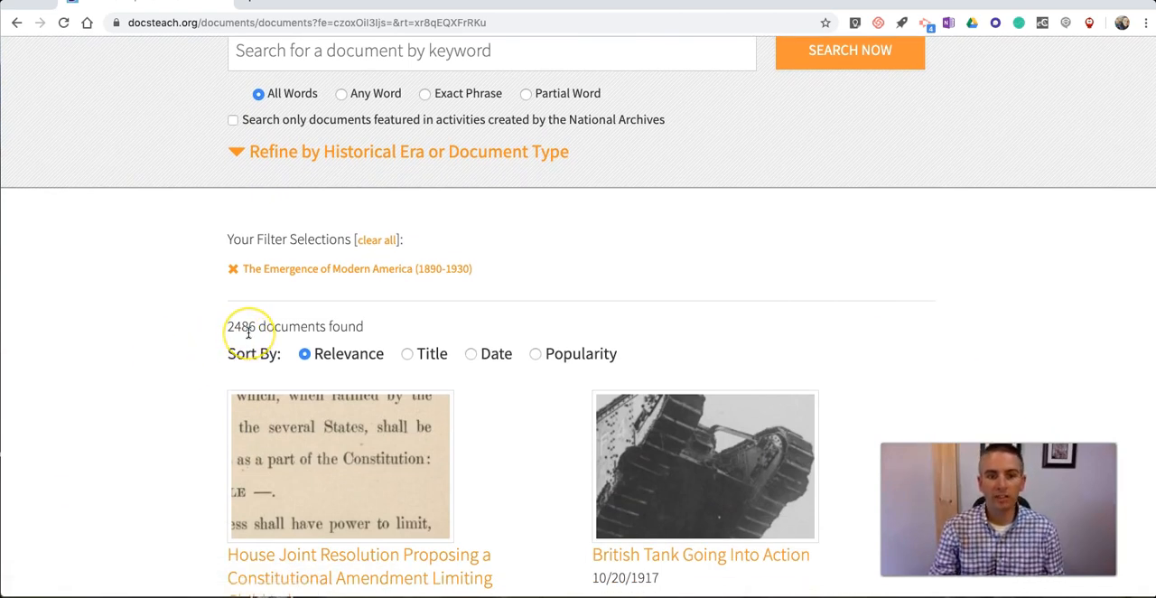
{"action": "scroll", "coordinate": [247, 330], "scroll_direction": "down", "scroll_amount": 1}
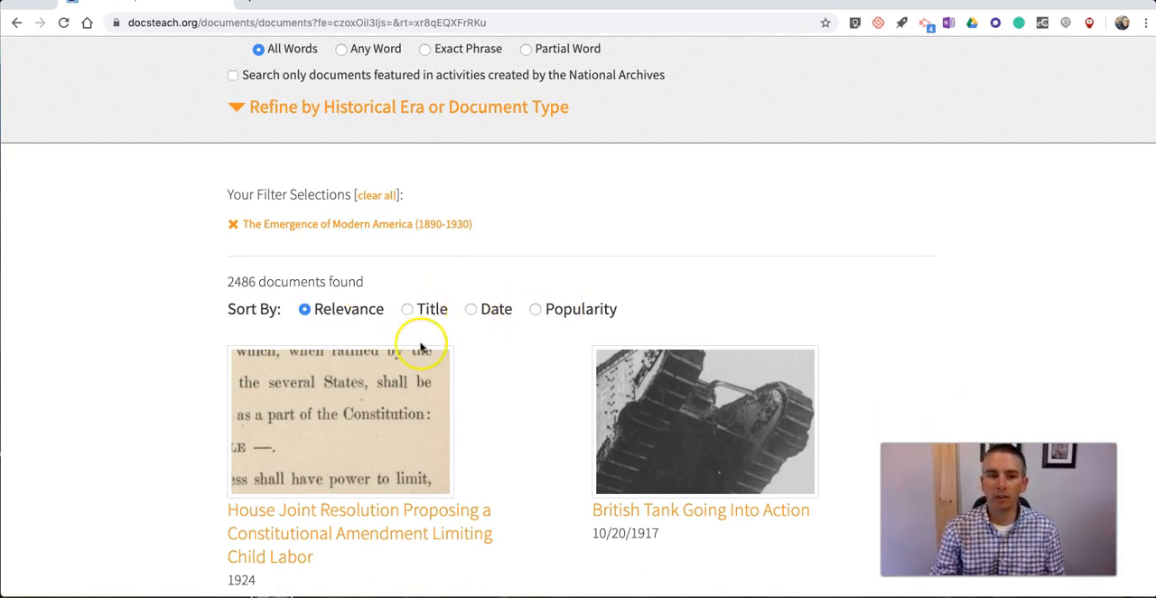
{"action": "scroll", "coordinate": [421, 347], "scroll_direction": "up", "scroll_amount": 5}
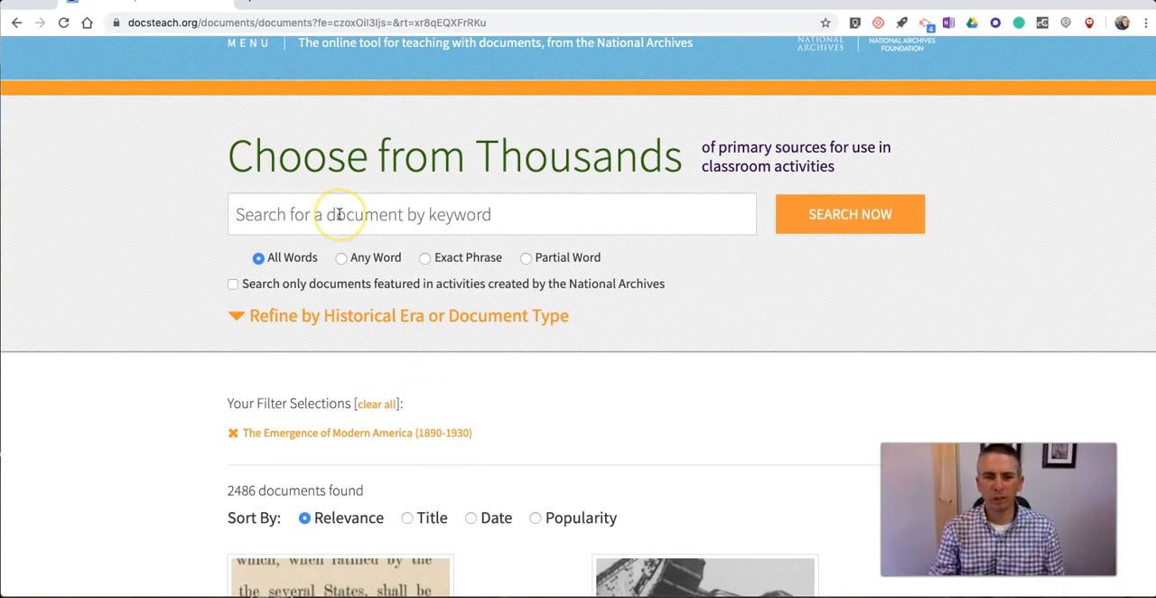
{"action": "left_click", "coordinate": [362, 215]}
{"action": "scroll", "coordinate": [325, 298], "scroll_direction": "down", "scroll_amount": 5}
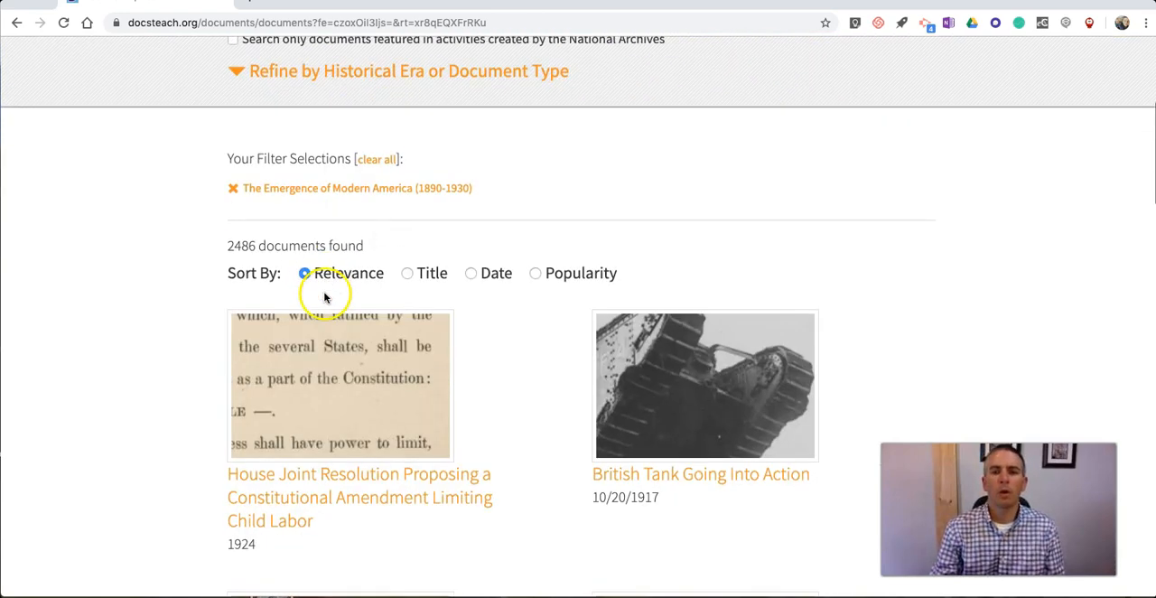
{"action": "scroll", "coordinate": [524, 298], "scroll_direction": "down", "scroll_amount": 4}
{"action": "scroll", "coordinate": [444, 307], "scroll_direction": "down", "scroll_amount": 4}
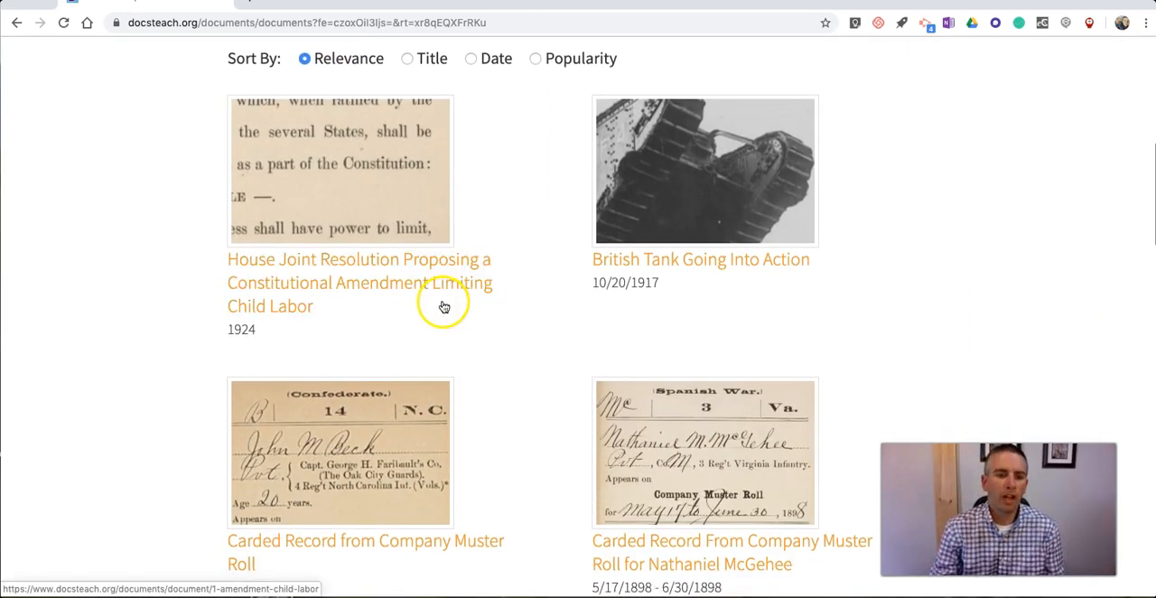
{"action": "scroll", "coordinate": [483, 363], "scroll_direction": "down", "scroll_amount": 12}
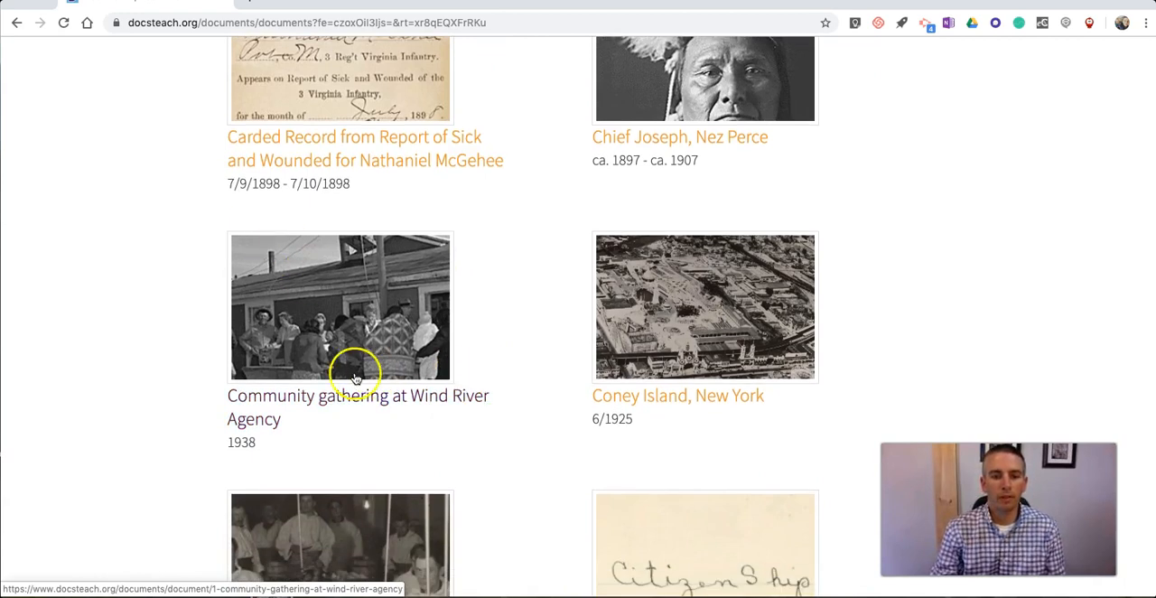
{"action": "left_click", "coordinate": [352, 144]}
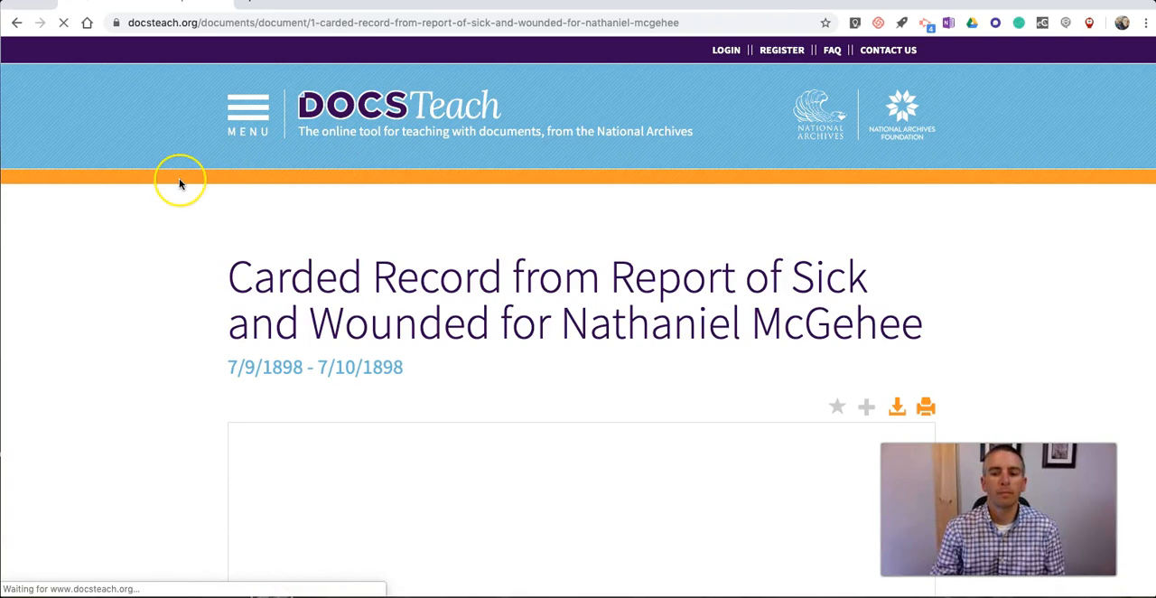
Step: Zoom in on the upper part of the scanned record to read it, and check the document's print option
{"action": "scroll", "coordinate": [180, 184], "scroll_direction": "down", "scroll_amount": 5}
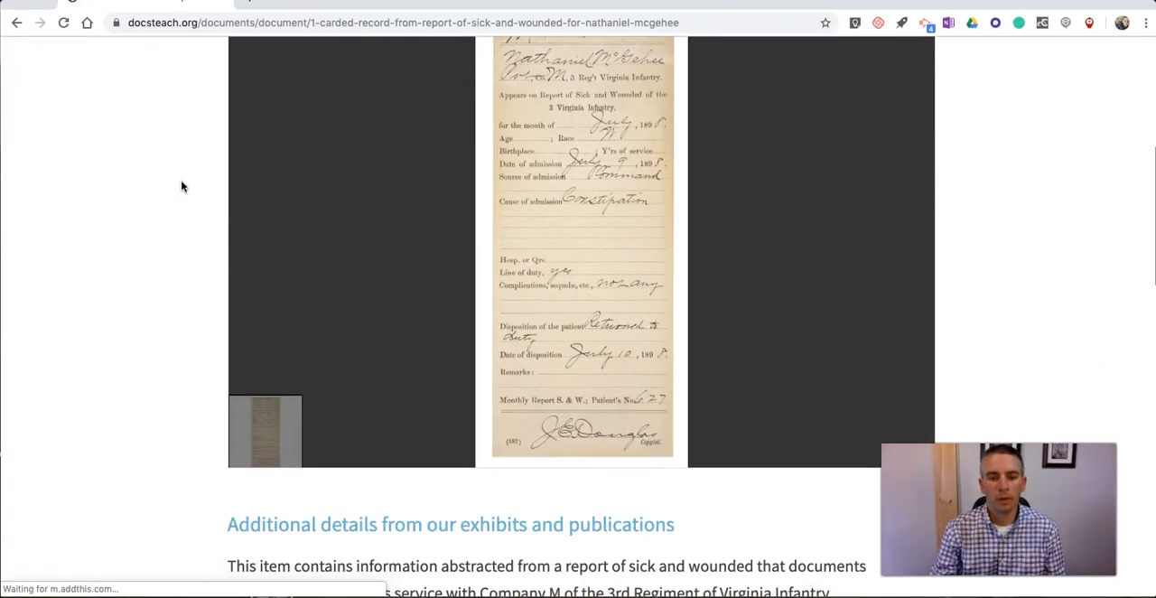
{"action": "left_click", "coordinate": [572, 300]}
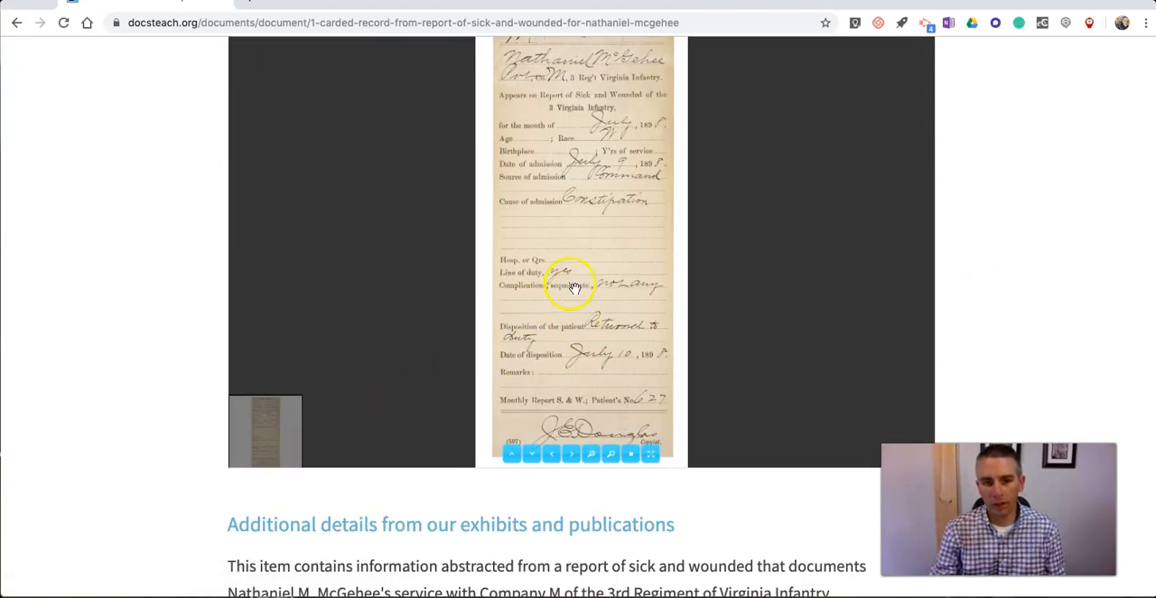
{"action": "left_click", "coordinate": [592, 454]}
{"action": "left_click_drag", "start_coordinate": [578, 161], "coordinate": [581, 381]}
{"action": "left_click_drag", "start_coordinate": [576, 190], "coordinate": [573, 336]}
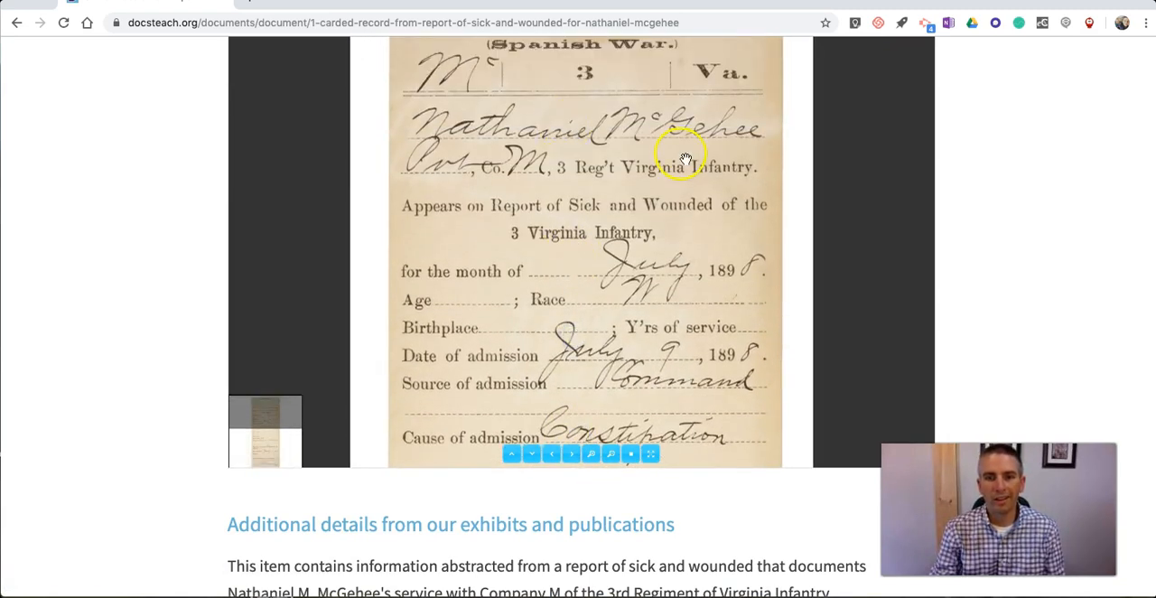
{"action": "scroll", "coordinate": [687, 159], "scroll_direction": "up", "scroll_amount": 5}
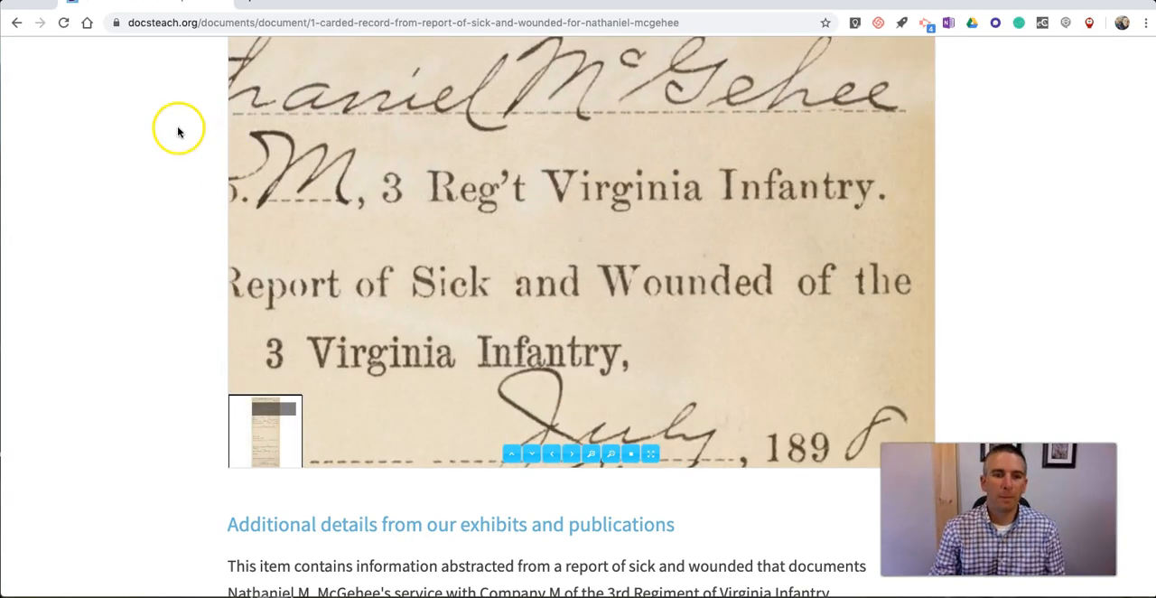
{"action": "scroll", "coordinate": [184, 130], "scroll_direction": "up", "scroll_amount": 5}
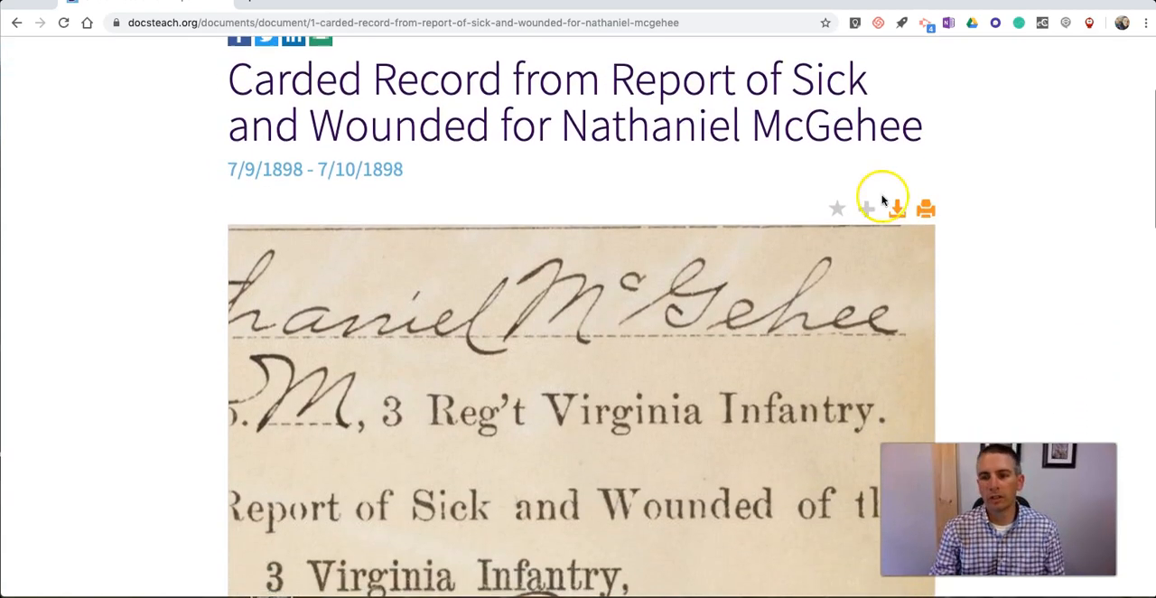
{"action": "left_click", "coordinate": [926, 211]}
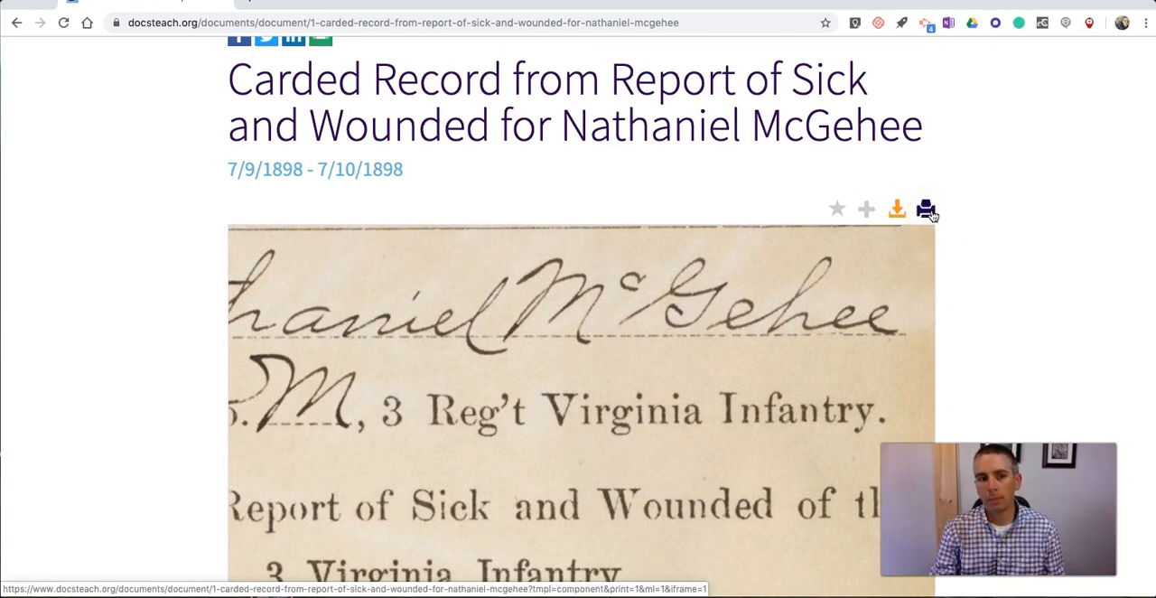
Step: Log in to the existing DocsTeach account
{"action": "scroll", "coordinate": [994, 189], "scroll_direction": "up", "scroll_amount": 4}
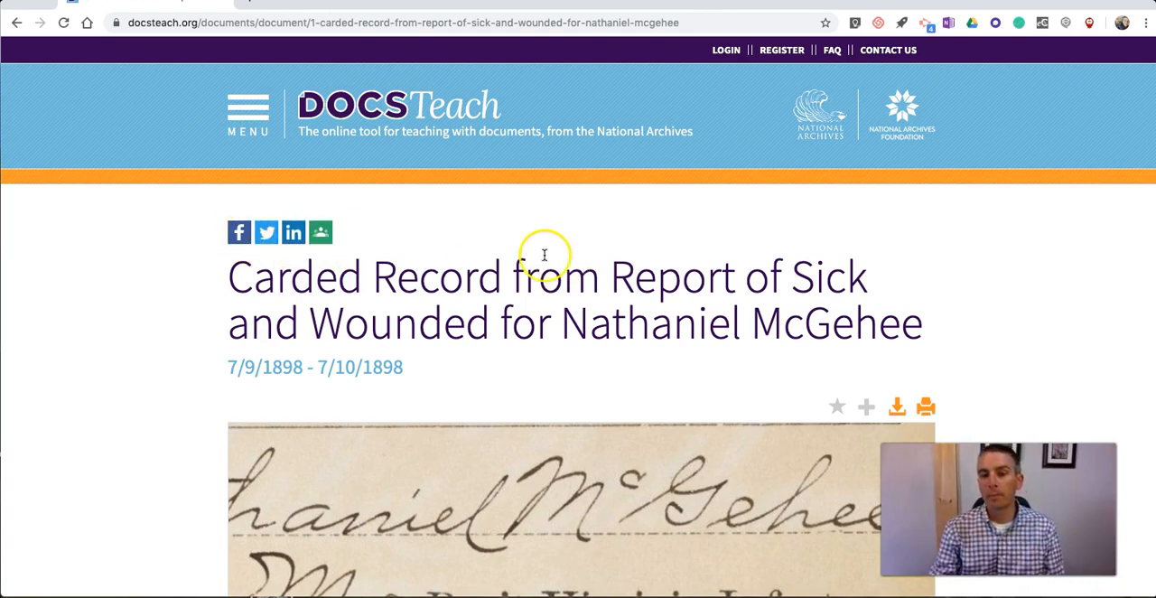
{"action": "left_click", "coordinate": [730, 53]}
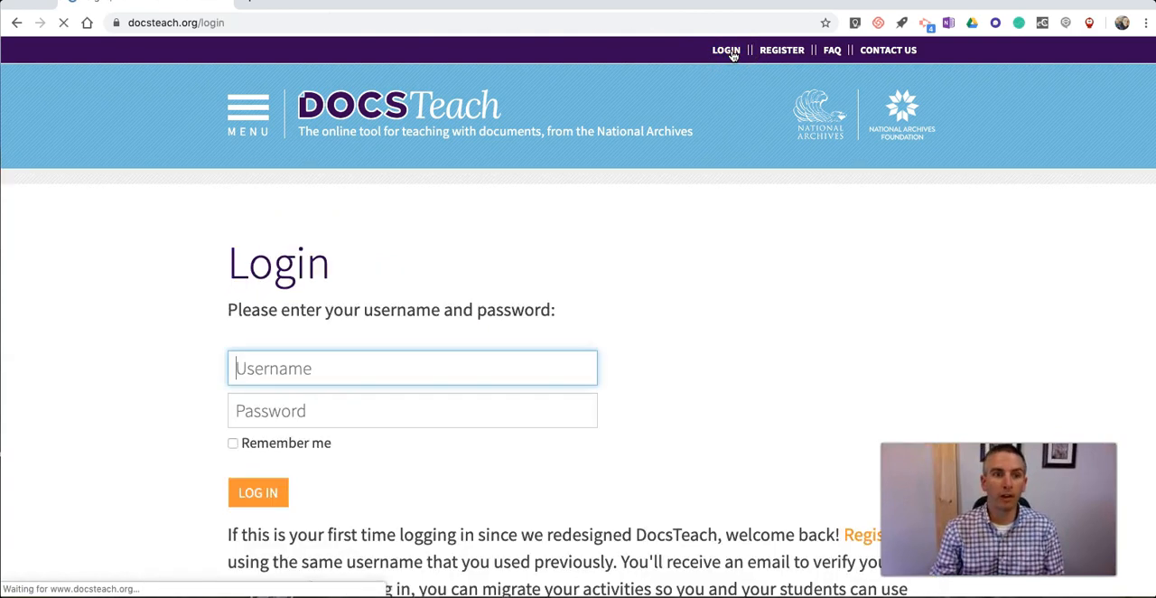
{"action": "left_click", "coordinate": [271, 492]}
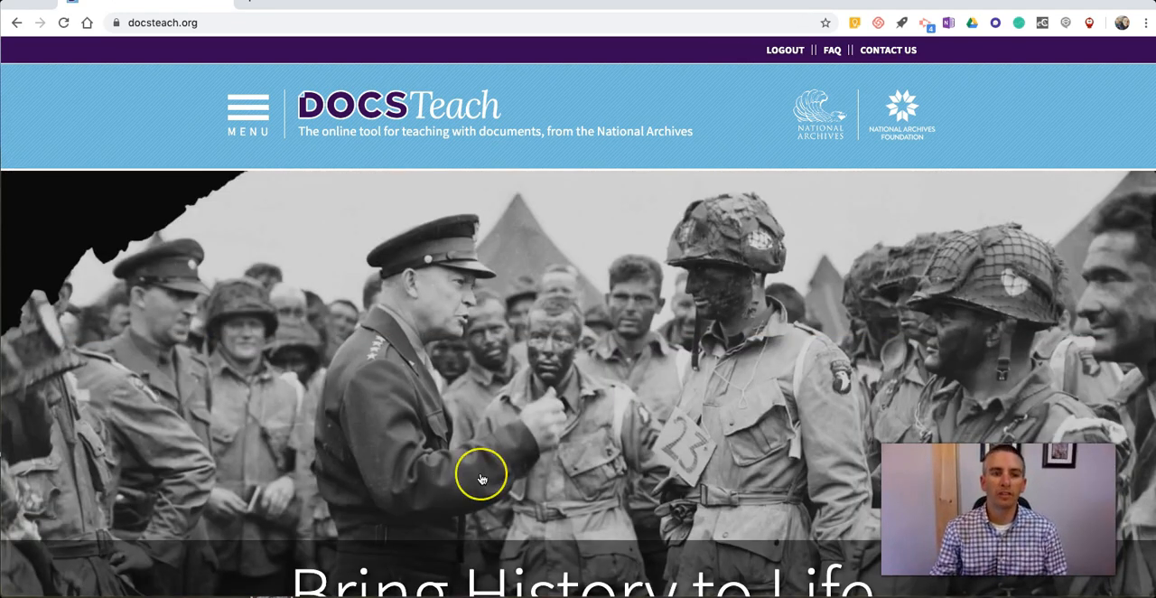
Step: Return to the primary source documents and filter them to The Emergence of Modern America (1890-1930) again
{"action": "scroll", "coordinate": [479, 479], "scroll_direction": "down", "scroll_amount": 5}
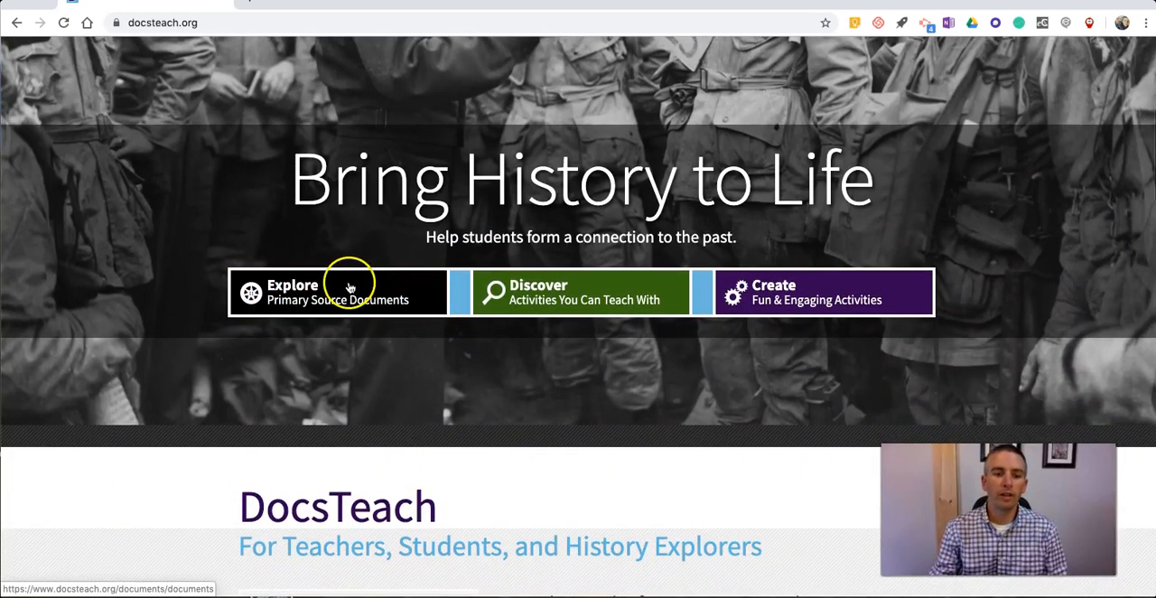
{"action": "left_click", "coordinate": [324, 300]}
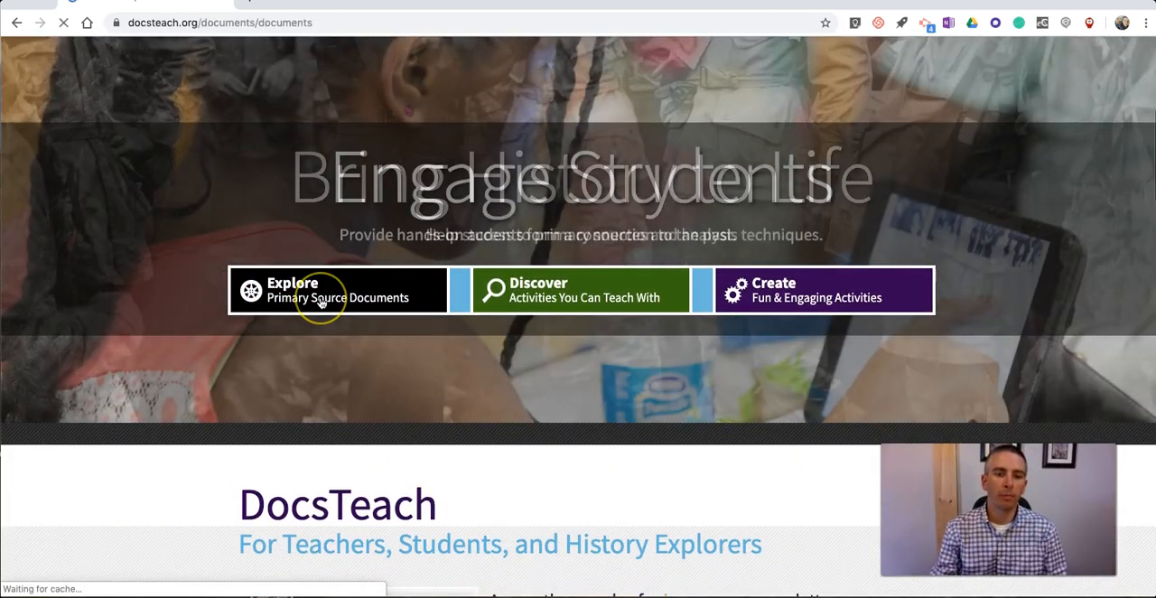
{"action": "scroll", "coordinate": [250, 318], "scroll_direction": "down", "scroll_amount": 3}
{"action": "scroll", "coordinate": [249, 318], "scroll_direction": "down", "scroll_amount": 5}
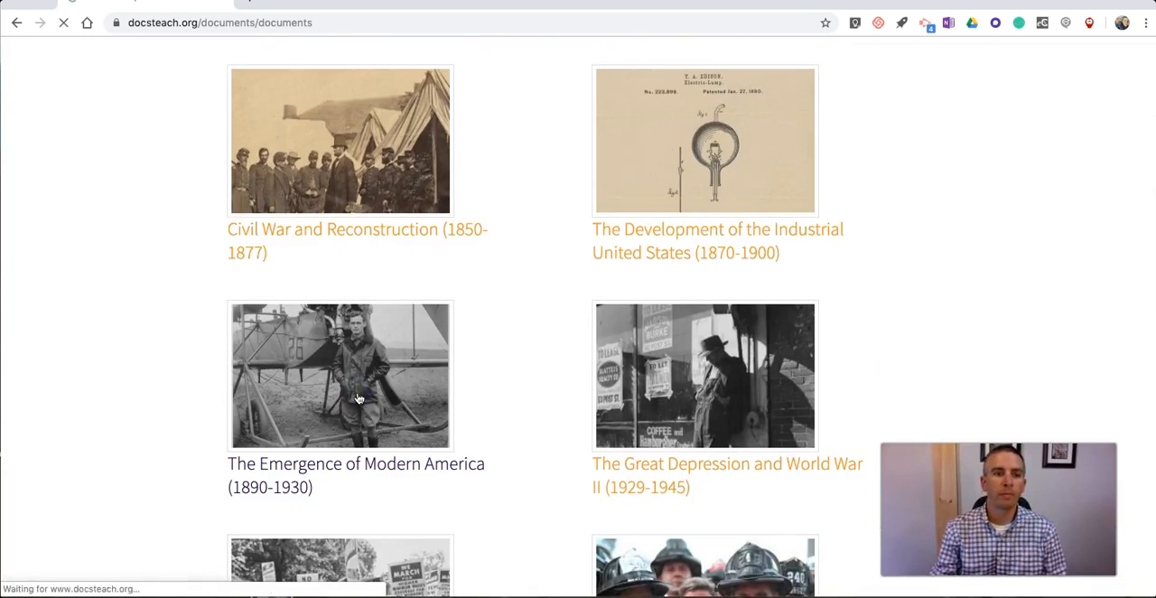
{"action": "left_click", "coordinate": [187, 383]}
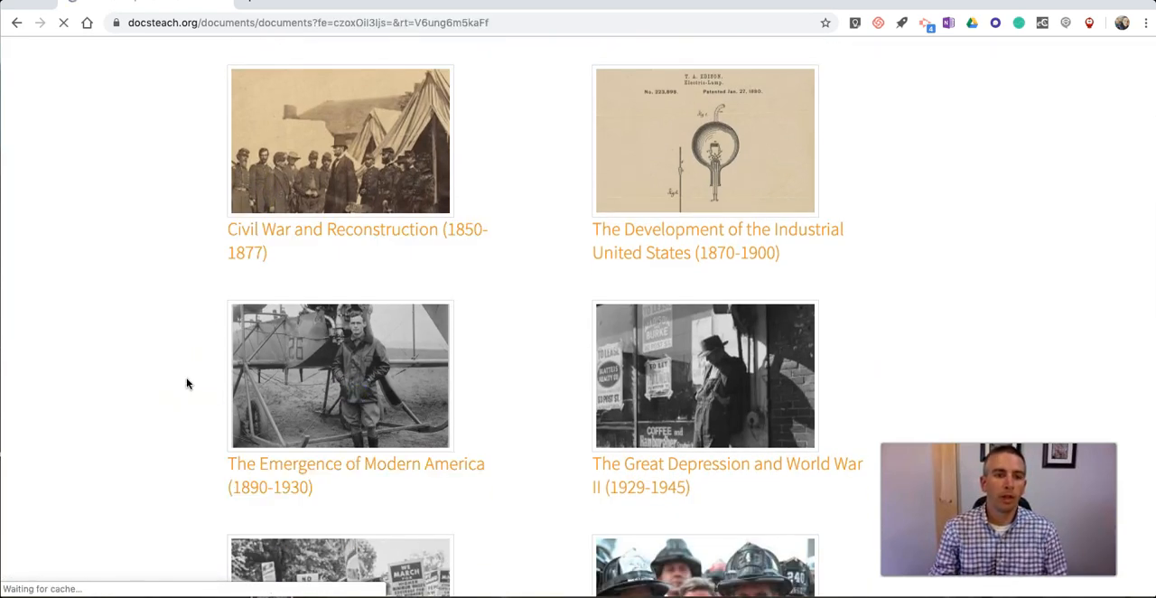
Step: Reopen the 1898 Carded Record from Report of Sick and Wounded from the filtered documents
{"action": "scroll", "coordinate": [187, 383], "scroll_direction": "down", "scroll_amount": 7}
{"action": "scroll", "coordinate": [187, 383], "scroll_direction": "down", "scroll_amount": 10}
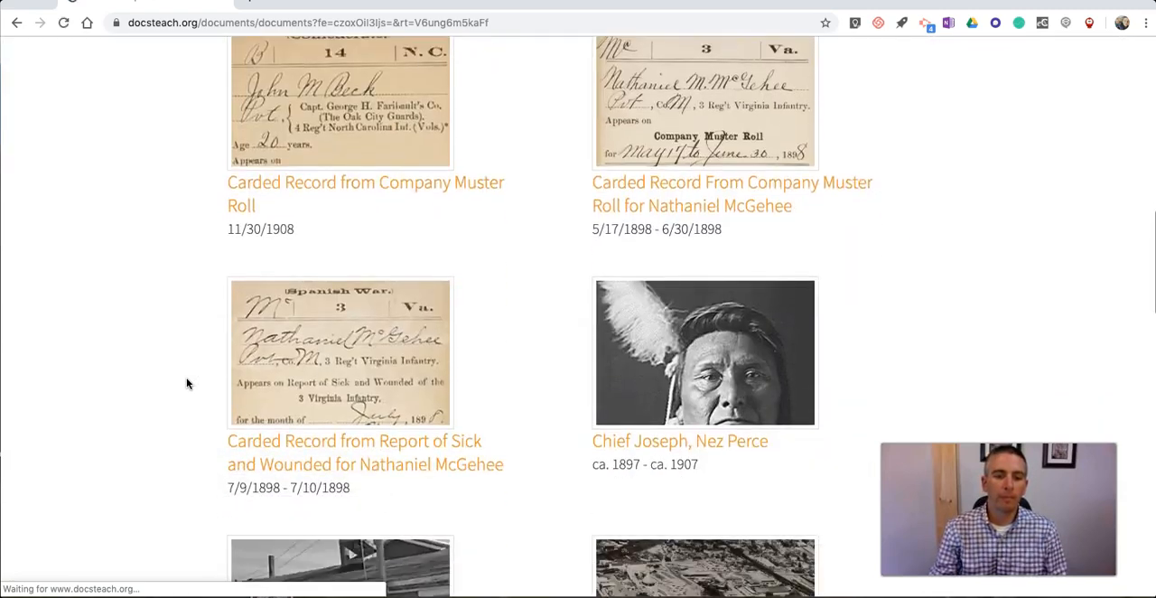
{"action": "scroll", "coordinate": [187, 383], "scroll_direction": "up", "scroll_amount": 5}
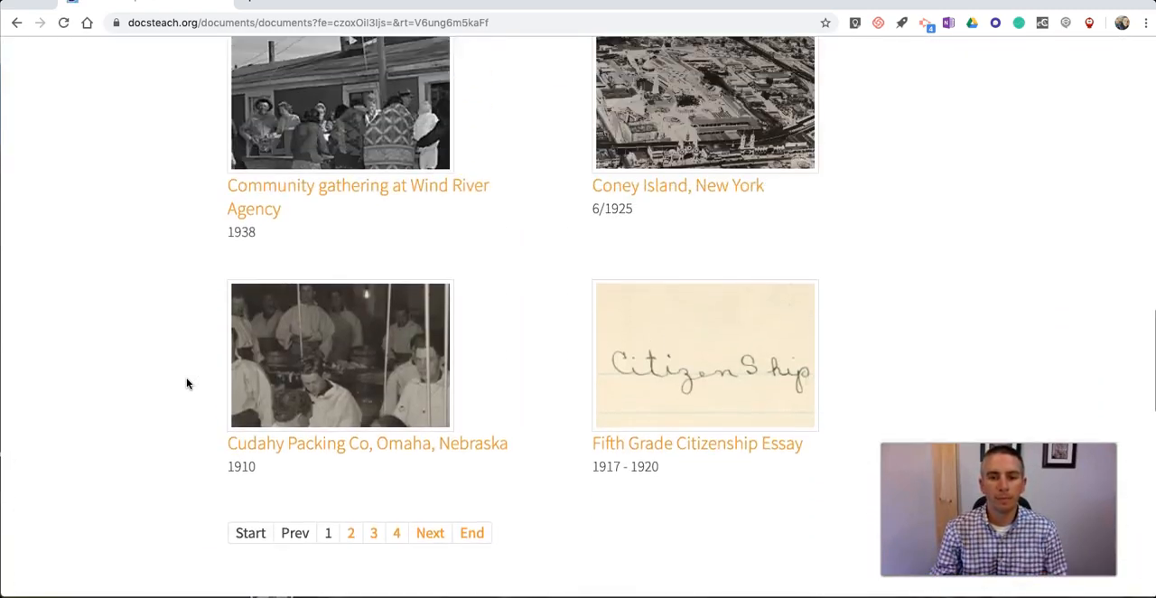
{"action": "left_click", "coordinate": [344, 180]}
{"action": "scroll", "coordinate": [733, 294], "scroll_direction": "down", "scroll_amount": 5}
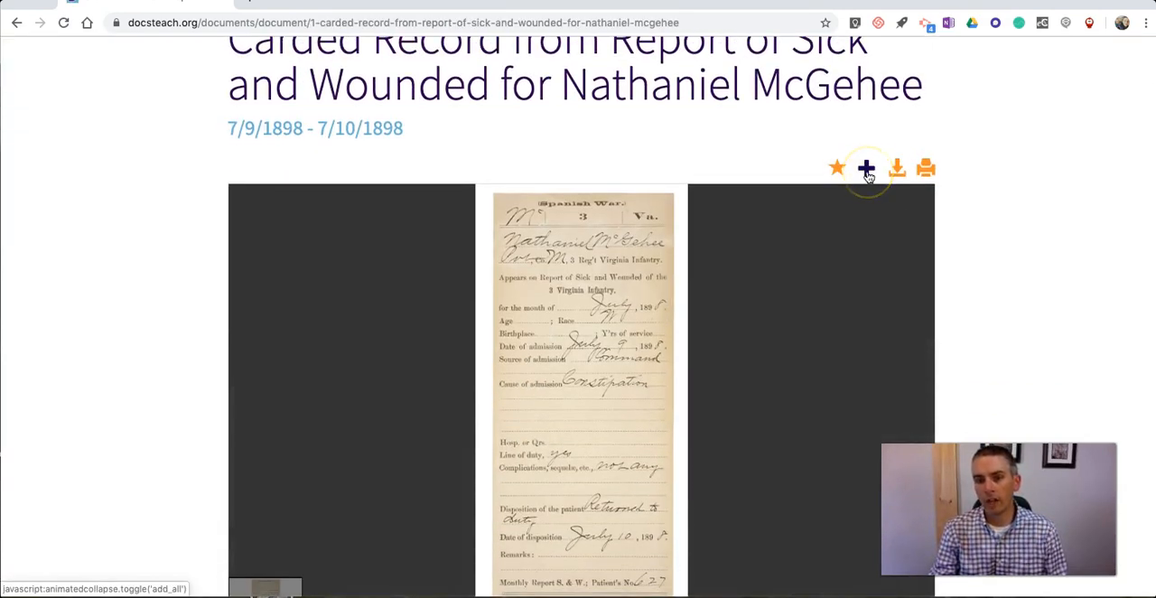
Step: Add the record to the favorites, with the option to create a new folder and put the document in it
{"action": "left_click", "coordinate": [868, 174]}
{"action": "left_click", "coordinate": [837, 174]}
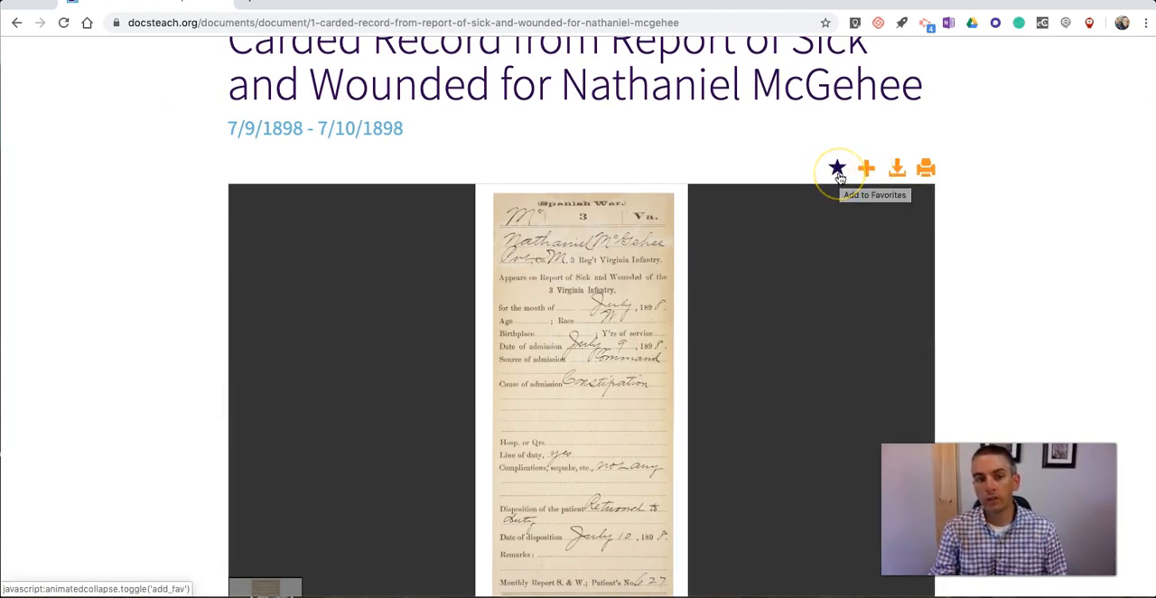
{"action": "left_click", "coordinate": [837, 172]}
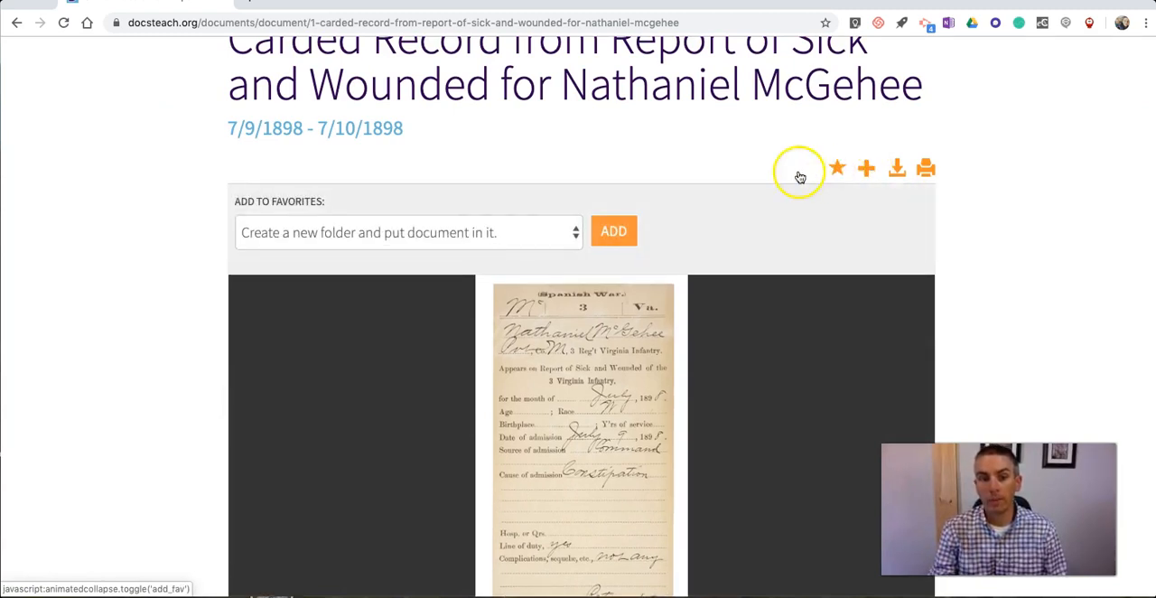
{"action": "left_click", "coordinate": [490, 228]}
{"action": "left_click", "coordinate": [490, 231]}
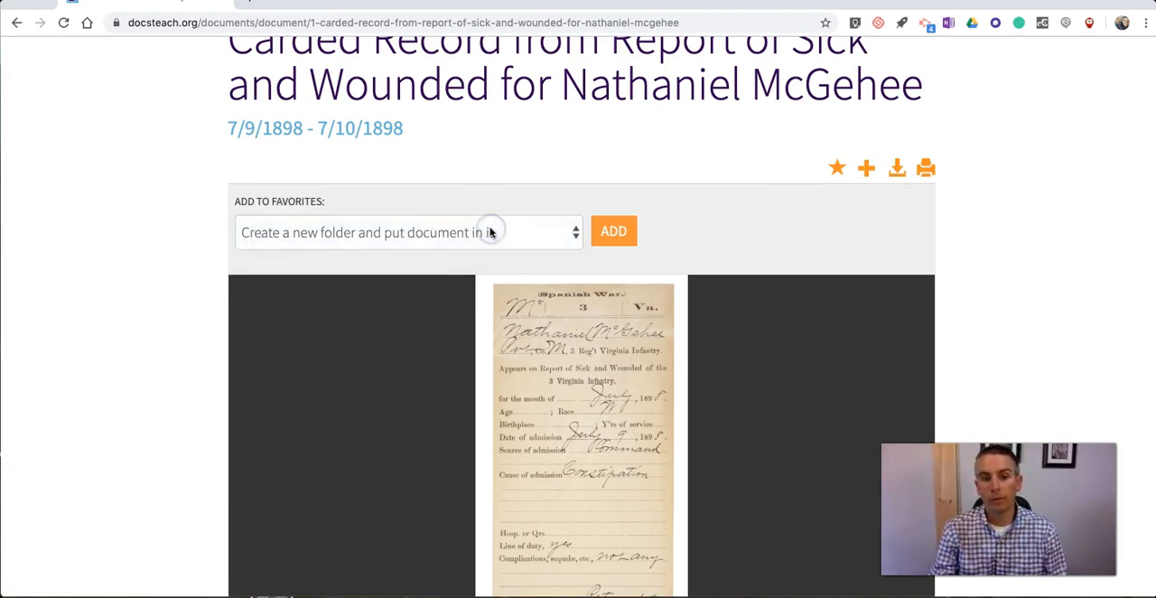
{"action": "left_click", "coordinate": [490, 233]}
{"action": "left_click", "coordinate": [480, 237]}
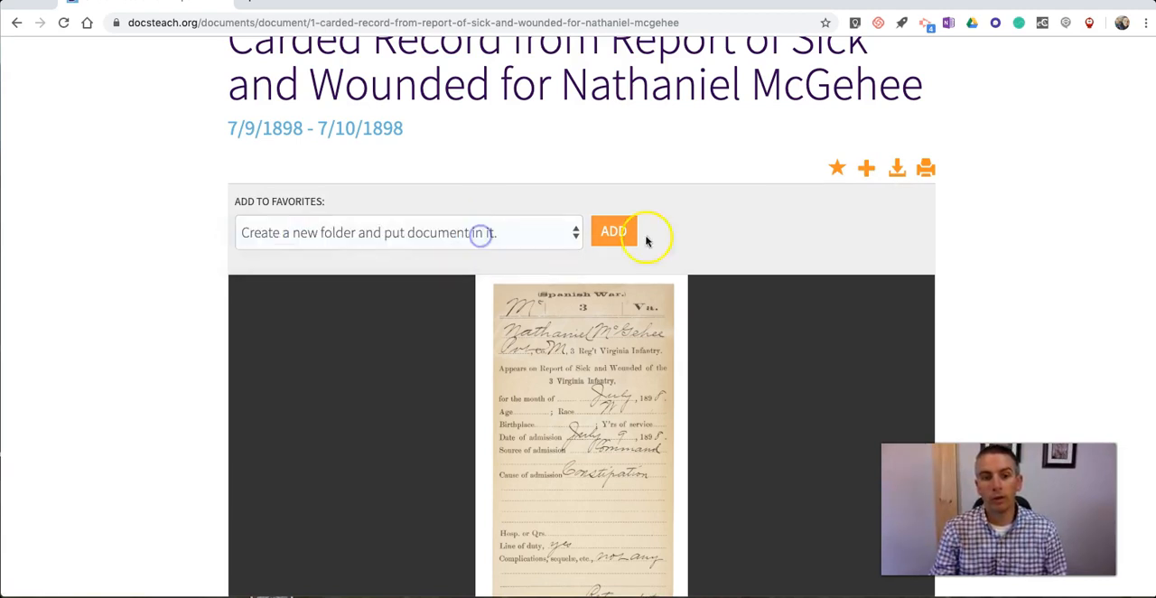
{"action": "left_click", "coordinate": [618, 232]}
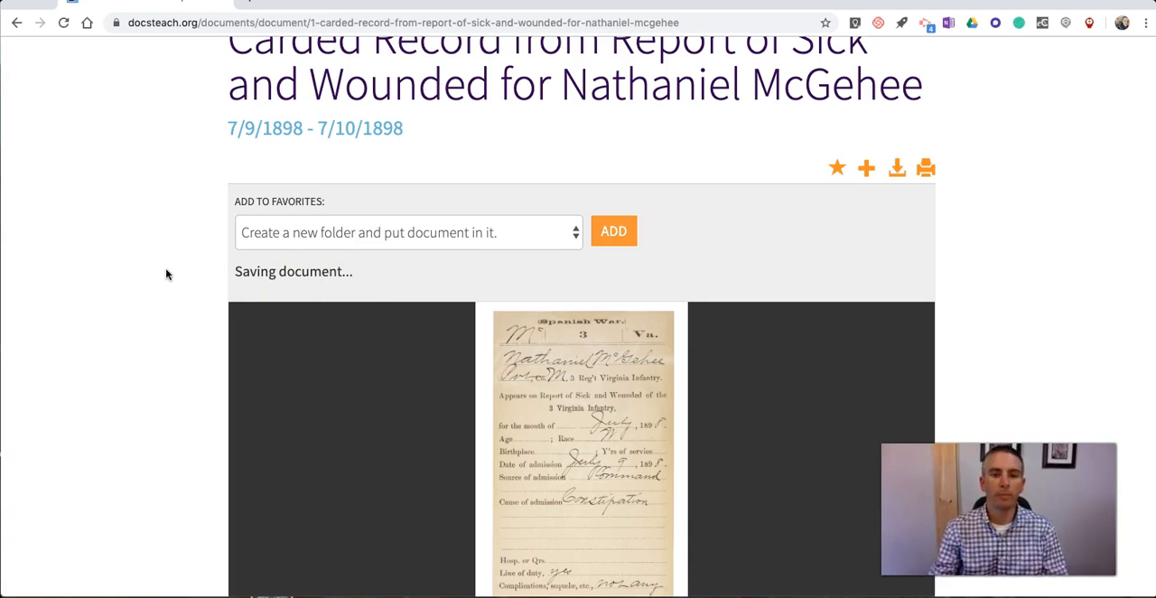
Step: Open the site's navigation menu to locate the My Account section and look over the record's document options
{"action": "scroll", "coordinate": [166, 275], "scroll_direction": "up", "scroll_amount": 5}
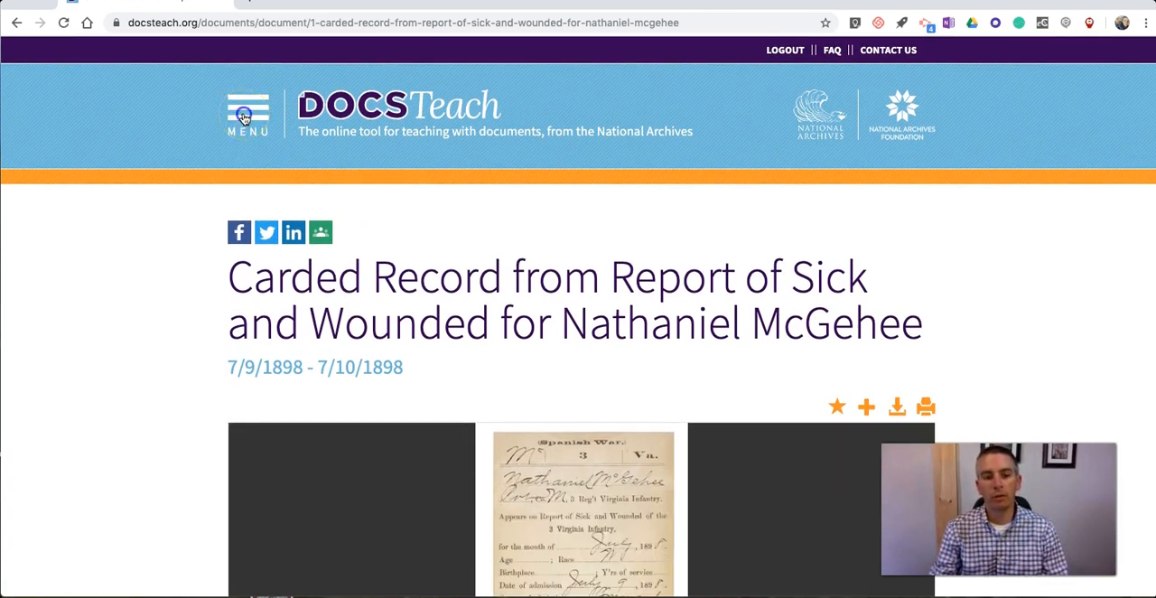
{"action": "left_click", "coordinate": [243, 120]}
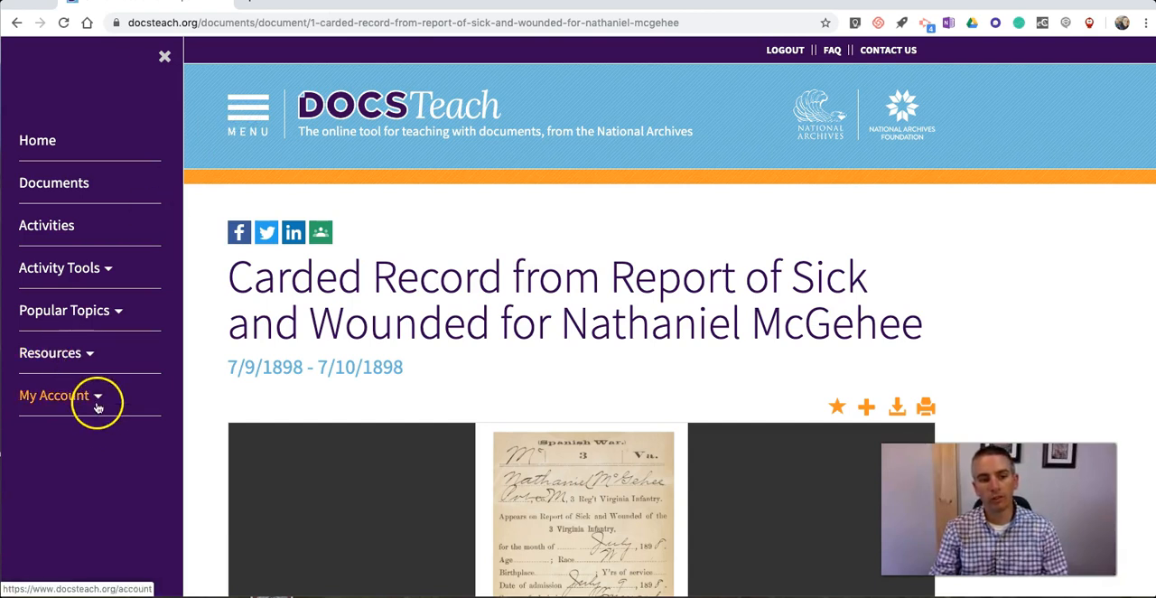
{"action": "scroll", "coordinate": [813, 375], "scroll_direction": "down", "scroll_amount": 3}
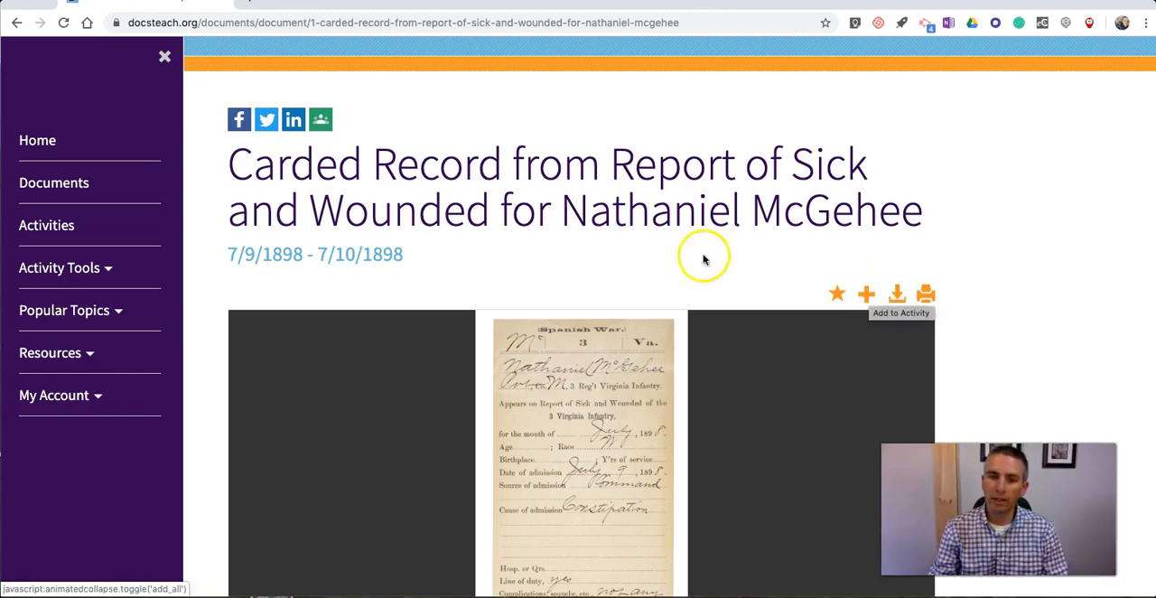
{"action": "scroll", "coordinate": [668, 271], "scroll_direction": "up", "scroll_amount": 3}
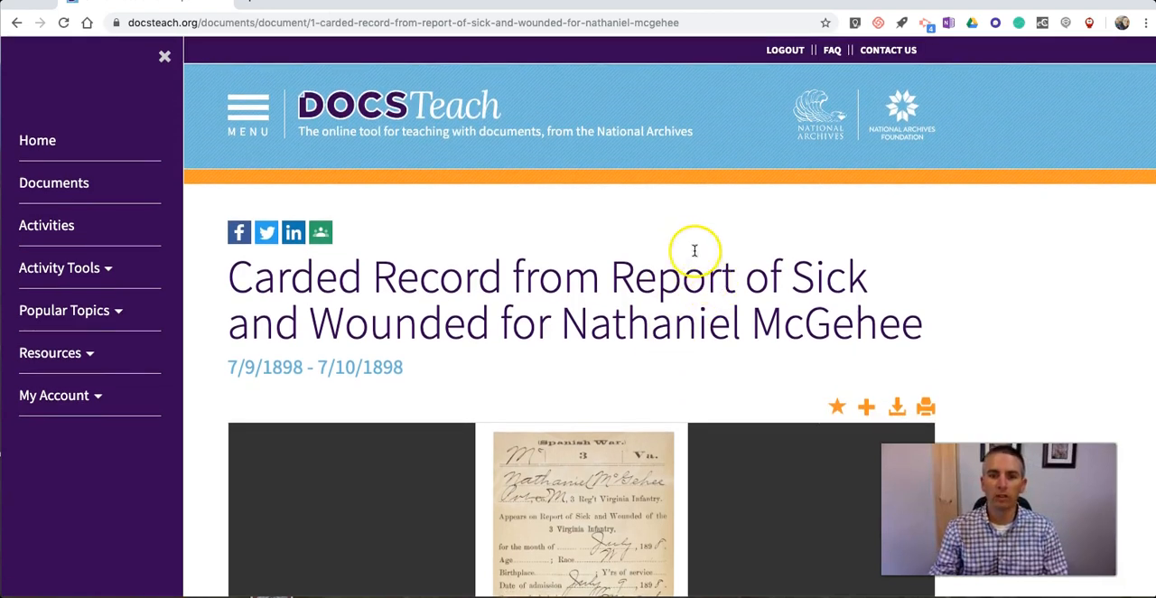
Step: Return to the DocsTeach home page and open the Discover collection of activities to teach with
{"action": "left_click", "coordinate": [346, 117]}
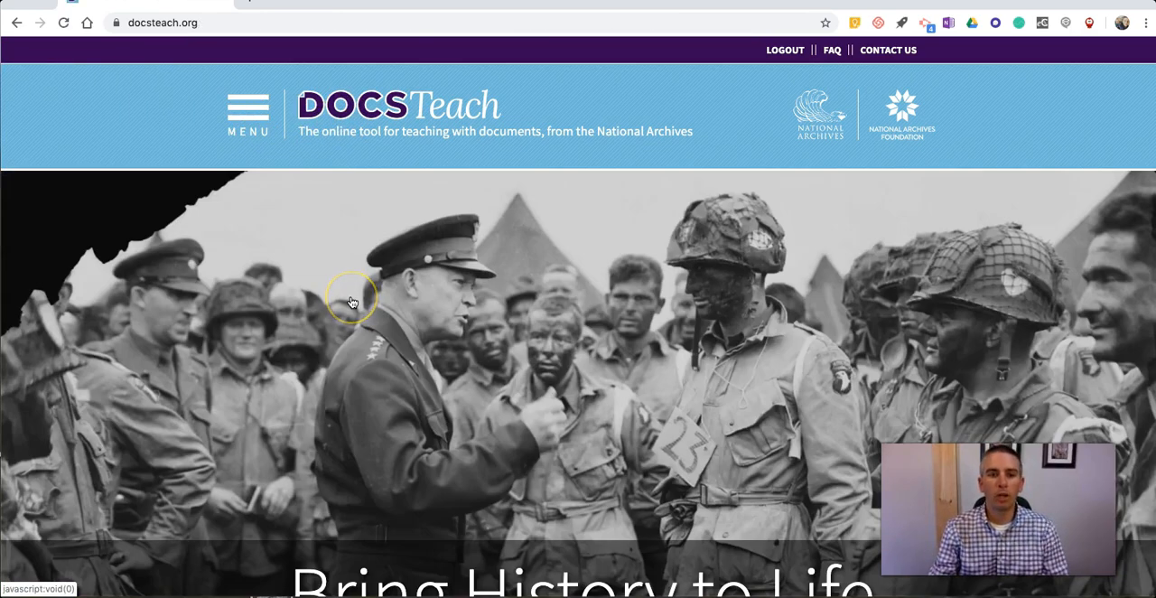
{"action": "scroll", "coordinate": [362, 302], "scroll_direction": "down", "scroll_amount": 3}
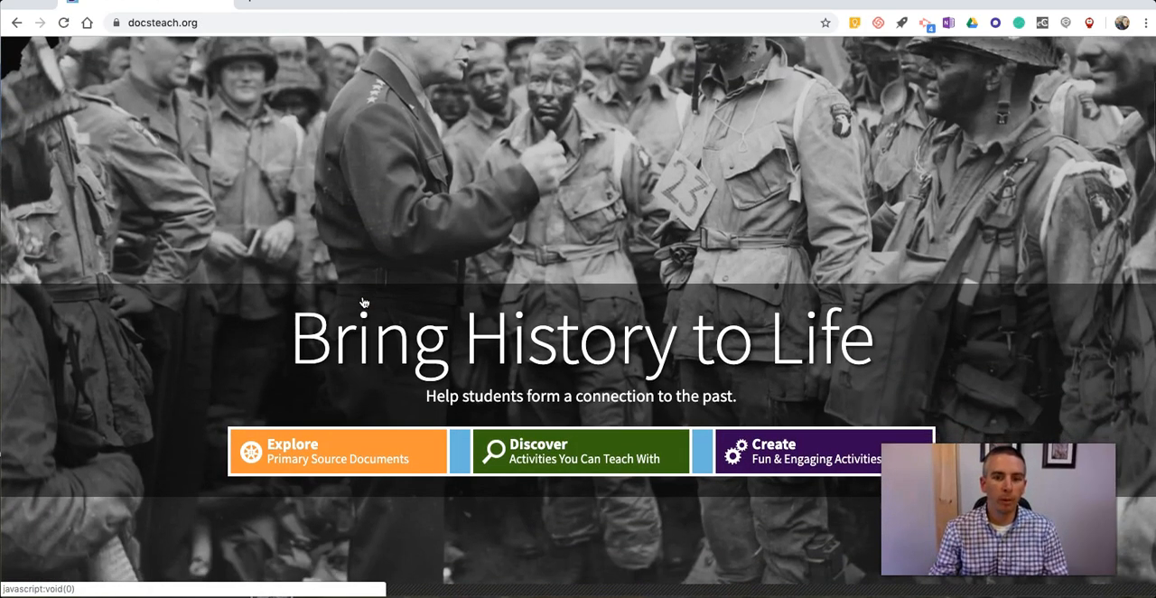
{"action": "left_click", "coordinate": [359, 298]}
{"action": "scroll", "coordinate": [356, 301], "scroll_direction": "down", "scroll_amount": 3}
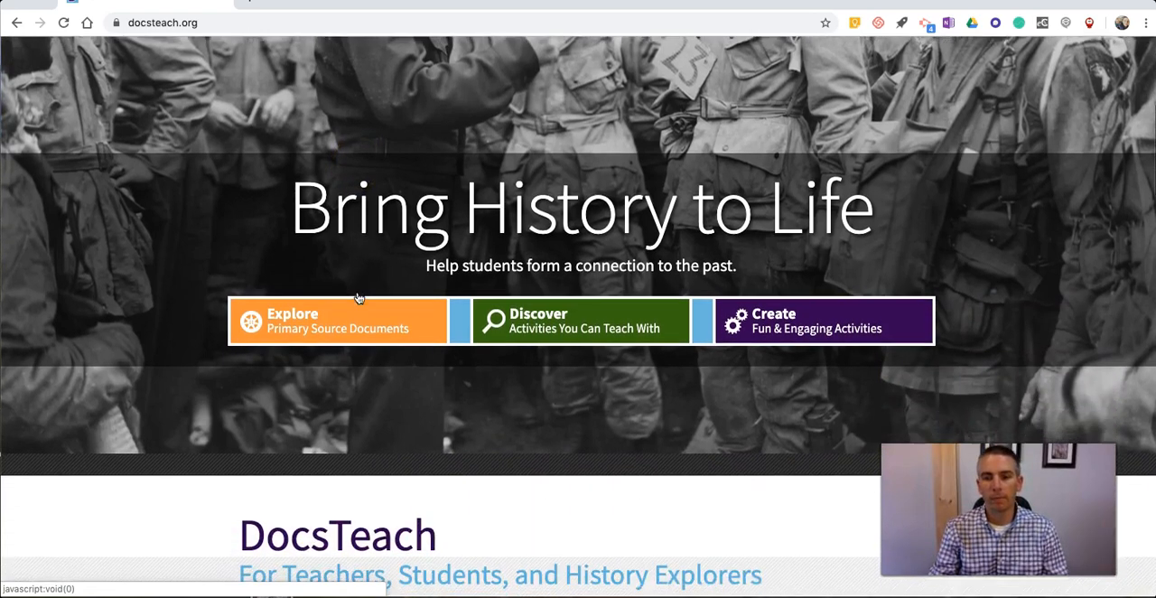
{"action": "left_click", "coordinate": [542, 270]}
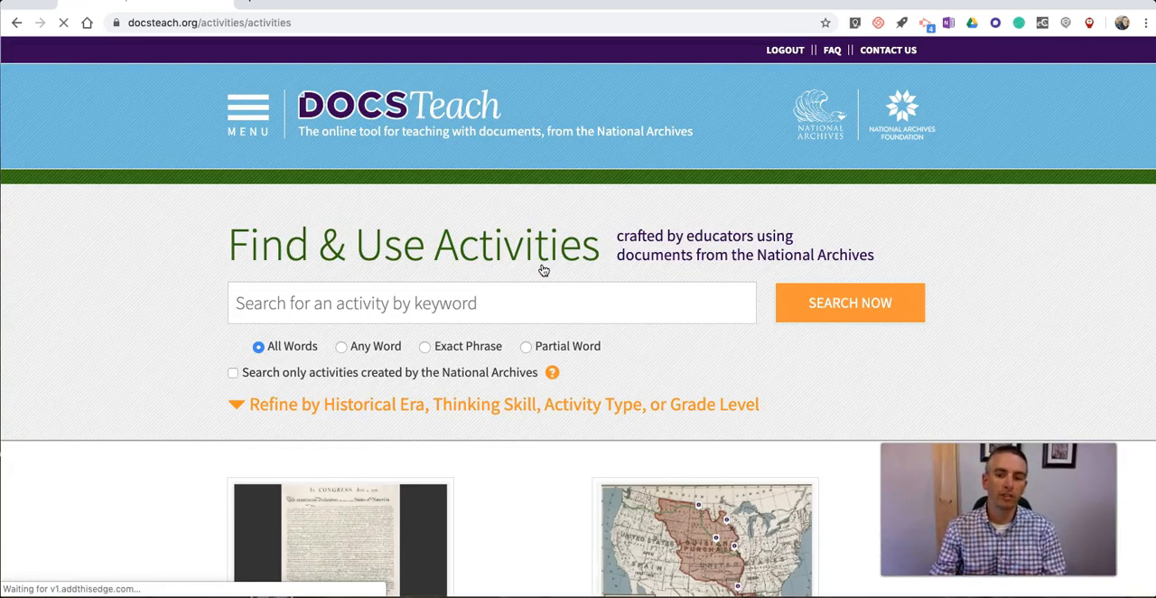
Step: Filter the activities to Expansion and Reform (1801-1861) and open Lewis & Clark's Expedition to the Complex West
{"action": "scroll", "coordinate": [498, 301], "scroll_direction": "down", "scroll_amount": 5}
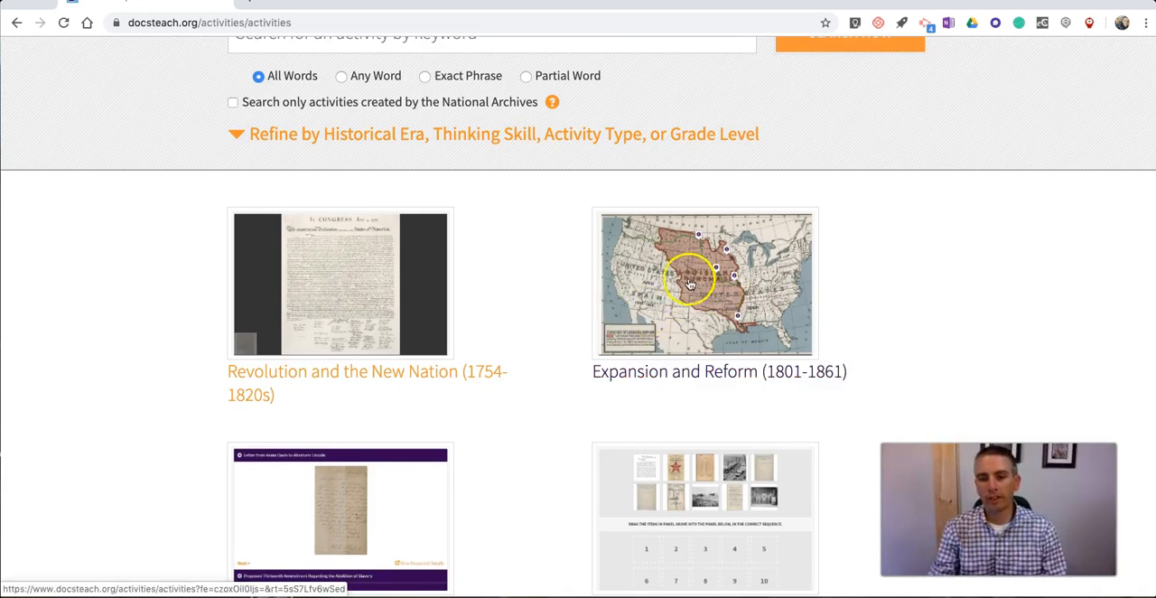
{"action": "left_click", "coordinate": [716, 295]}
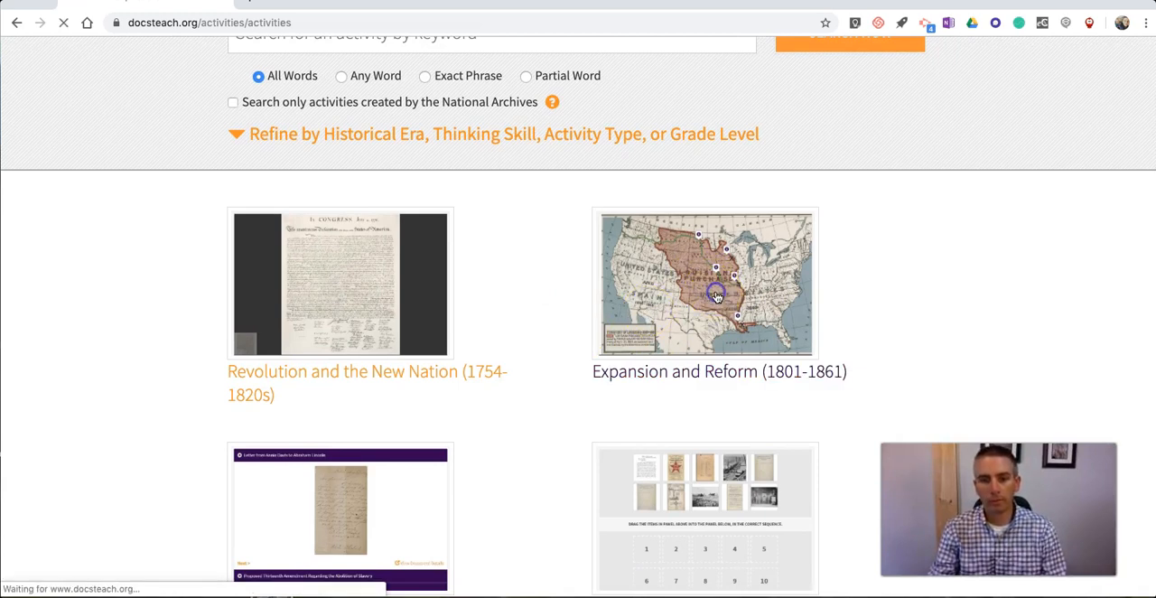
{"action": "scroll", "coordinate": [465, 284], "scroll_direction": "down", "scroll_amount": 4}
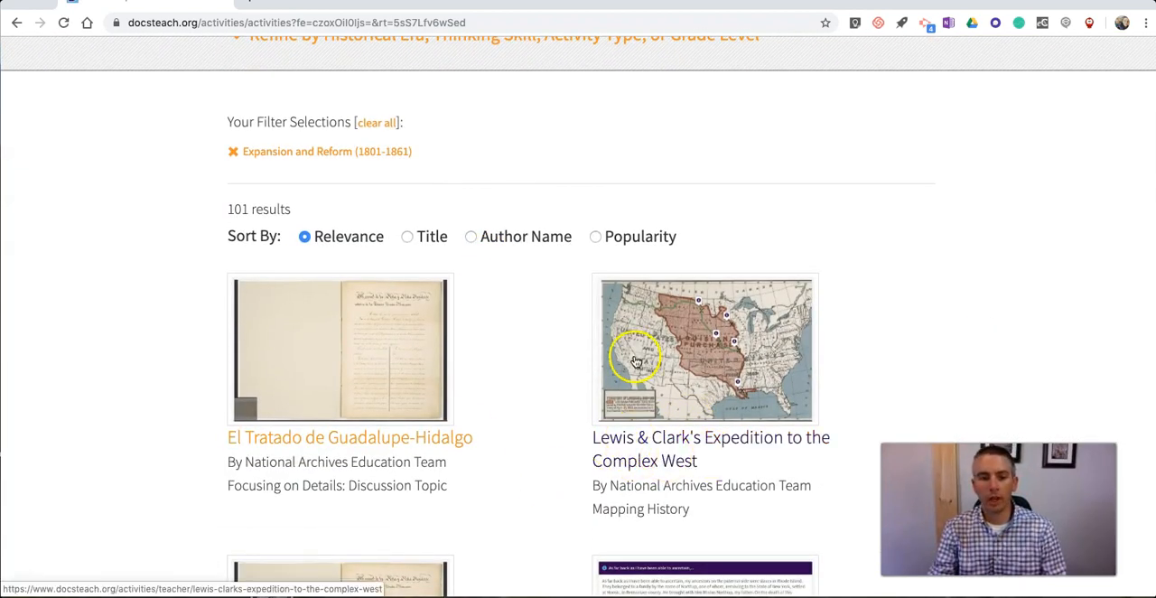
{"action": "scroll", "coordinate": [632, 425], "scroll_direction": "down", "scroll_amount": 1}
{"action": "left_click", "coordinate": [688, 362]}
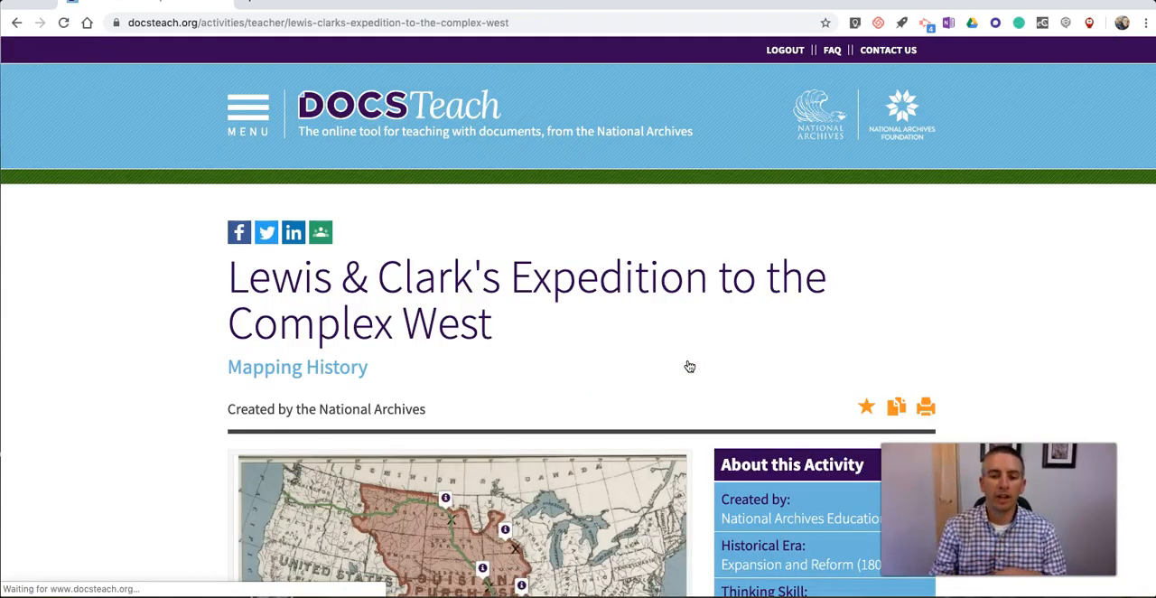
Step: Review the Lewis & Clark activity's overview and open its student version
{"action": "scroll", "coordinate": [686, 366], "scroll_direction": "down", "scroll_amount": 3}
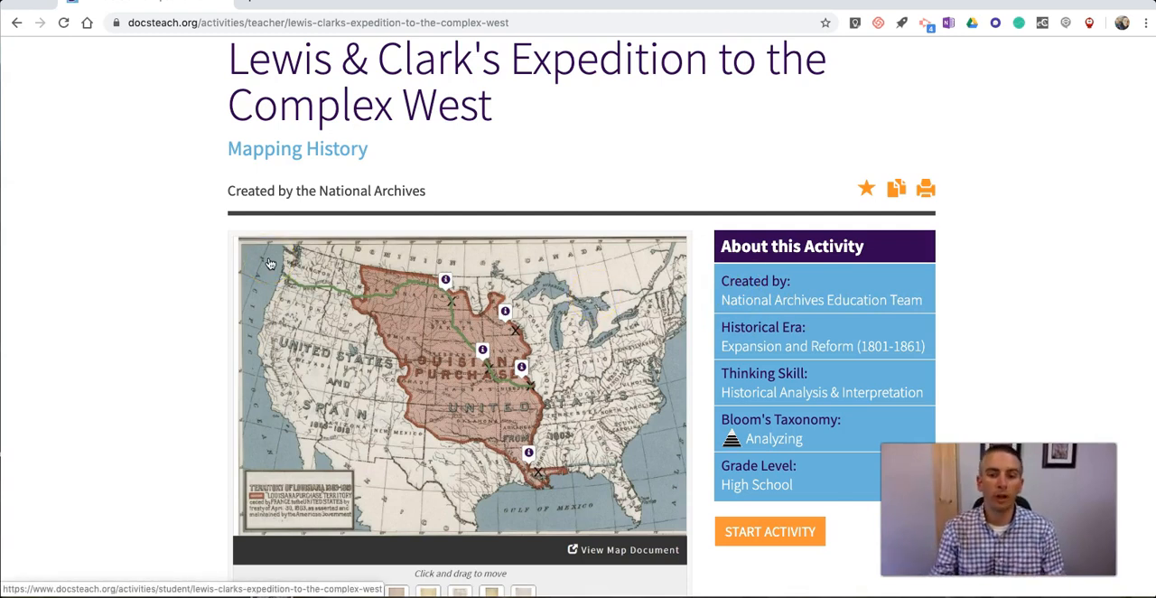
{"action": "scroll", "coordinate": [269, 263], "scroll_direction": "down", "scroll_amount": 1}
{"action": "scroll", "coordinate": [269, 263], "scroll_direction": "down", "scroll_amount": 4}
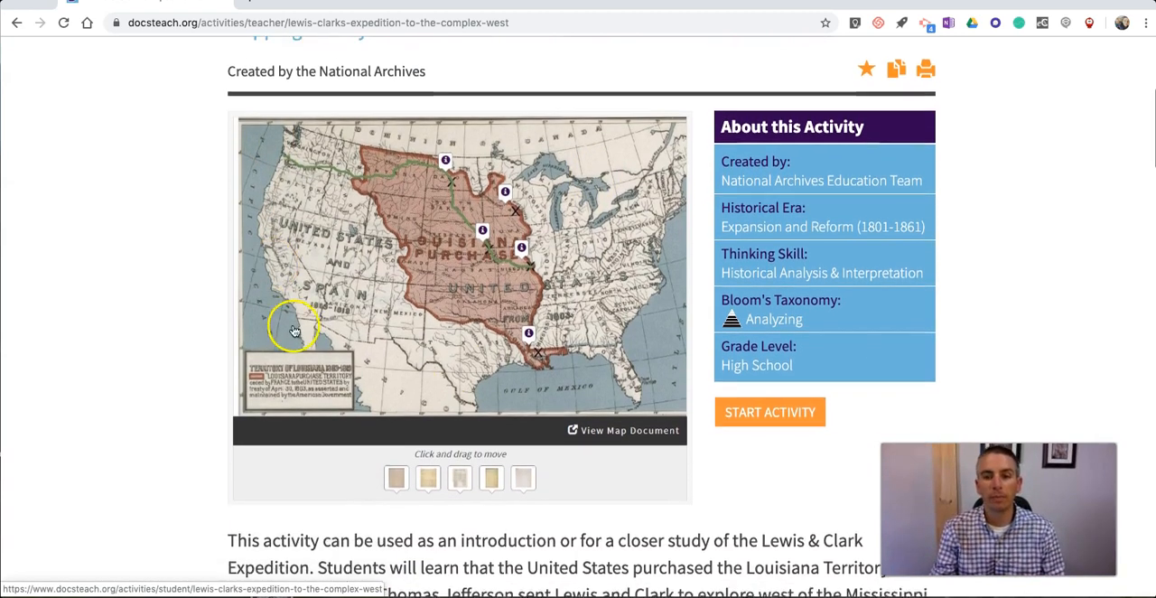
{"action": "left_click", "coordinate": [480, 223]}
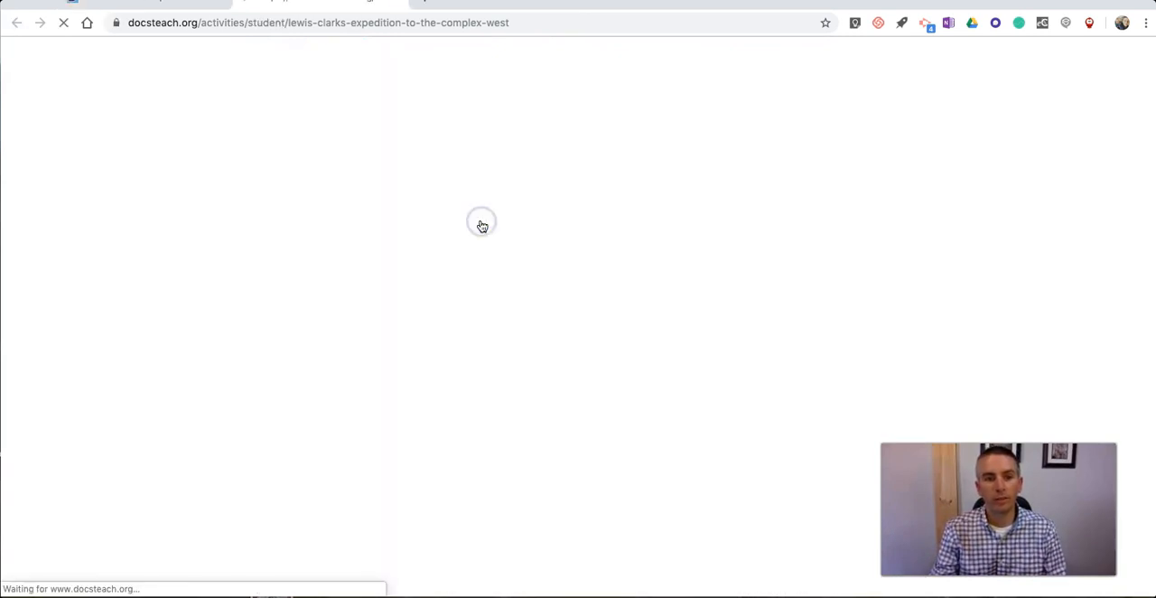
Step: Examine the student activity's introduction, instructions, web address and Louisiana Purchase map with its movable documents
{"action": "scroll", "coordinate": [552, 272], "scroll_direction": "down", "scroll_amount": 1}
{"action": "scroll", "coordinate": [552, 273], "scroll_direction": "down", "scroll_amount": 5}
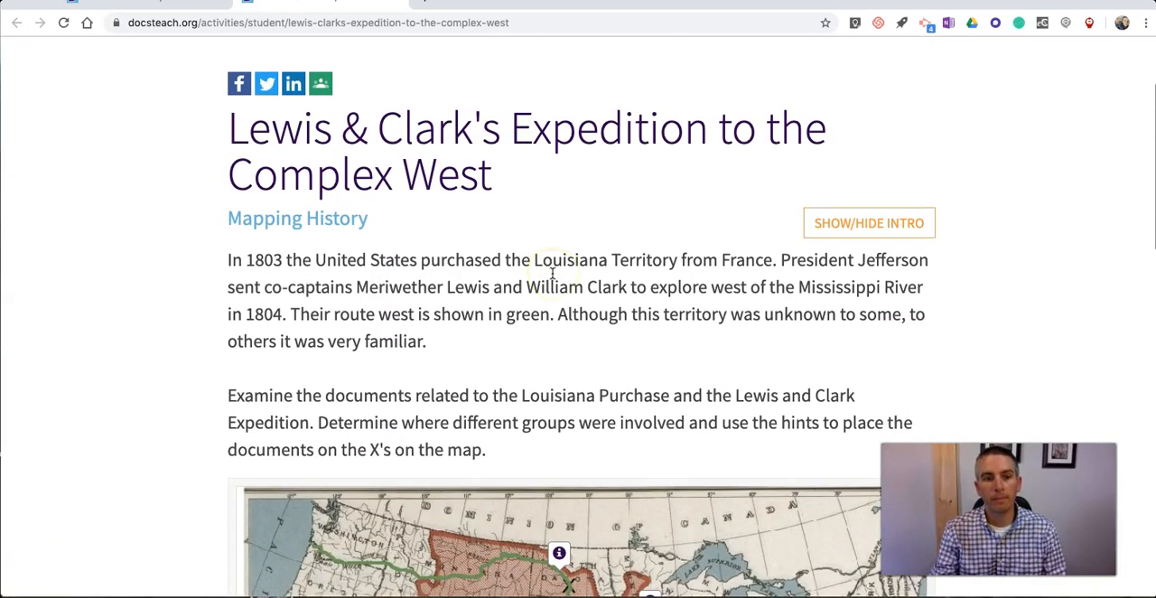
{"action": "scroll", "coordinate": [271, 261], "scroll_direction": "down", "scroll_amount": 4}
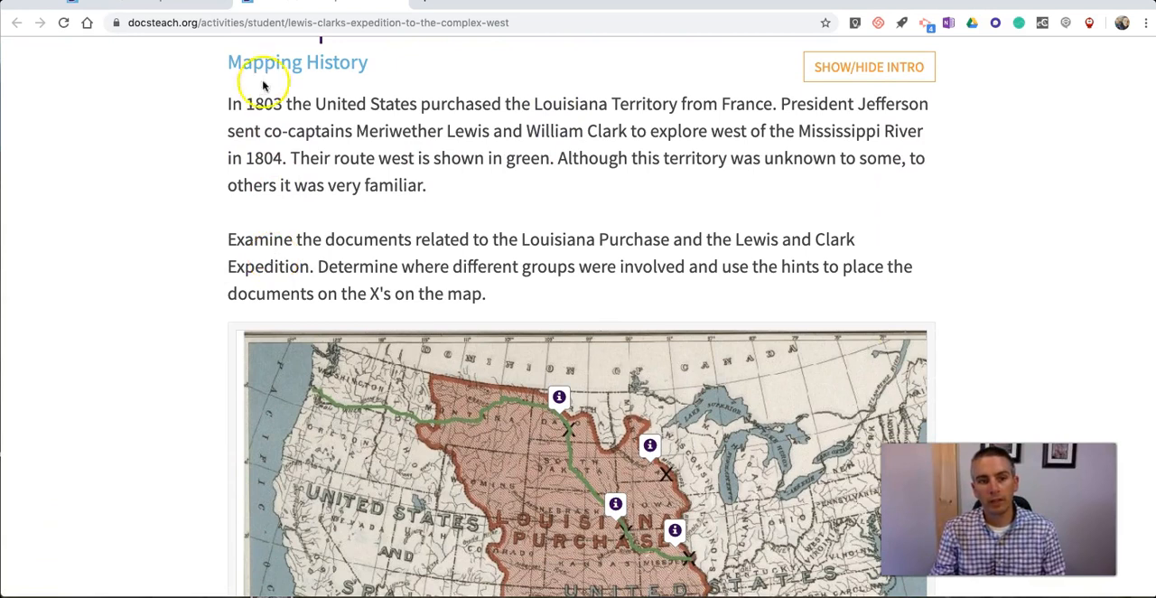
{"action": "scroll", "coordinate": [518, 171], "scroll_direction": "down", "scroll_amount": 2}
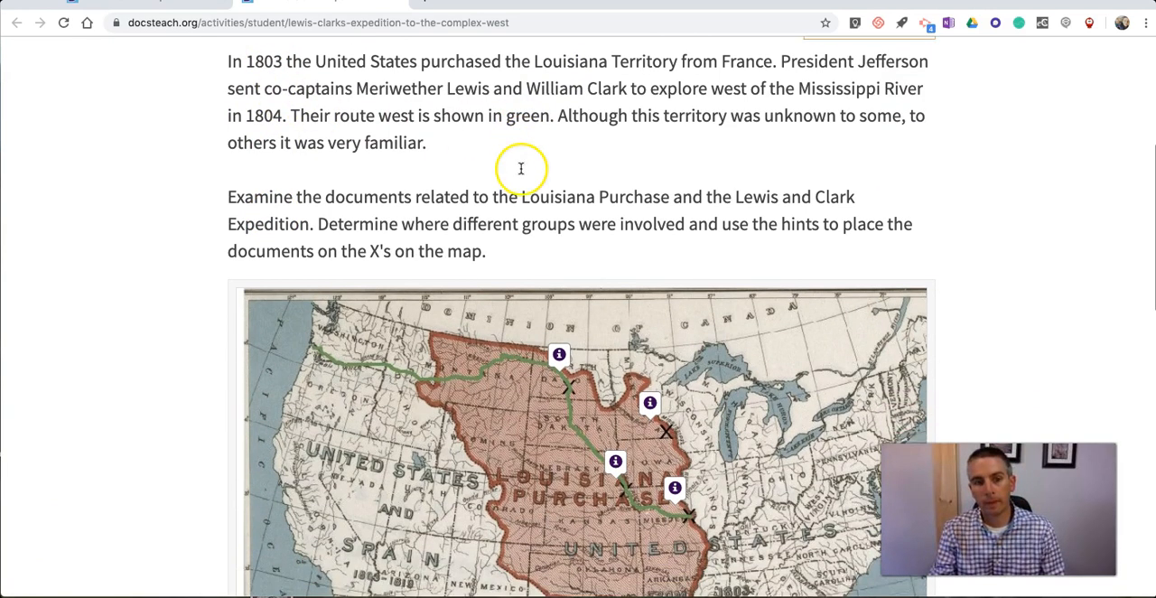
{"action": "scroll", "coordinate": [172, 175], "scroll_direction": "down", "scroll_amount": 2}
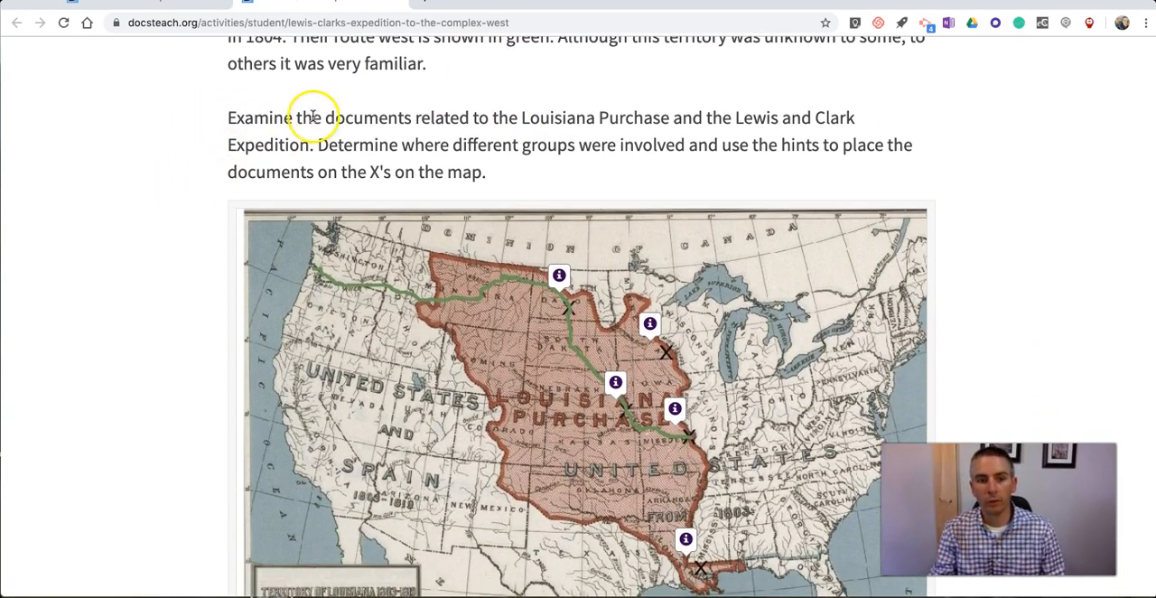
{"action": "left_click", "coordinate": [434, 24]}
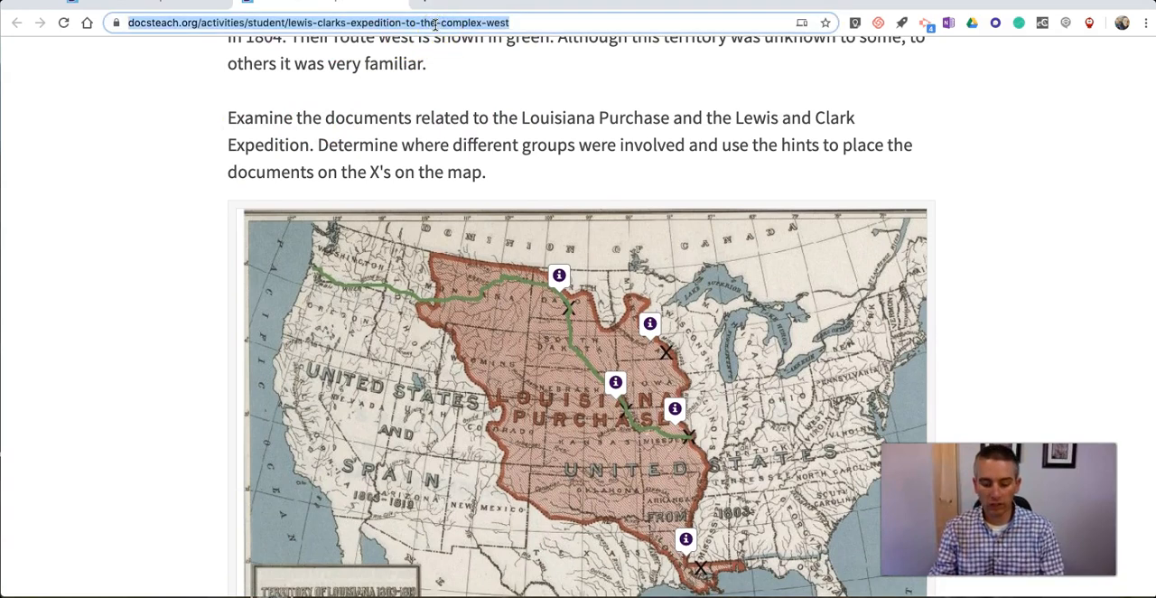
{"action": "scroll", "coordinate": [258, 180], "scroll_direction": "down", "scroll_amount": 4}
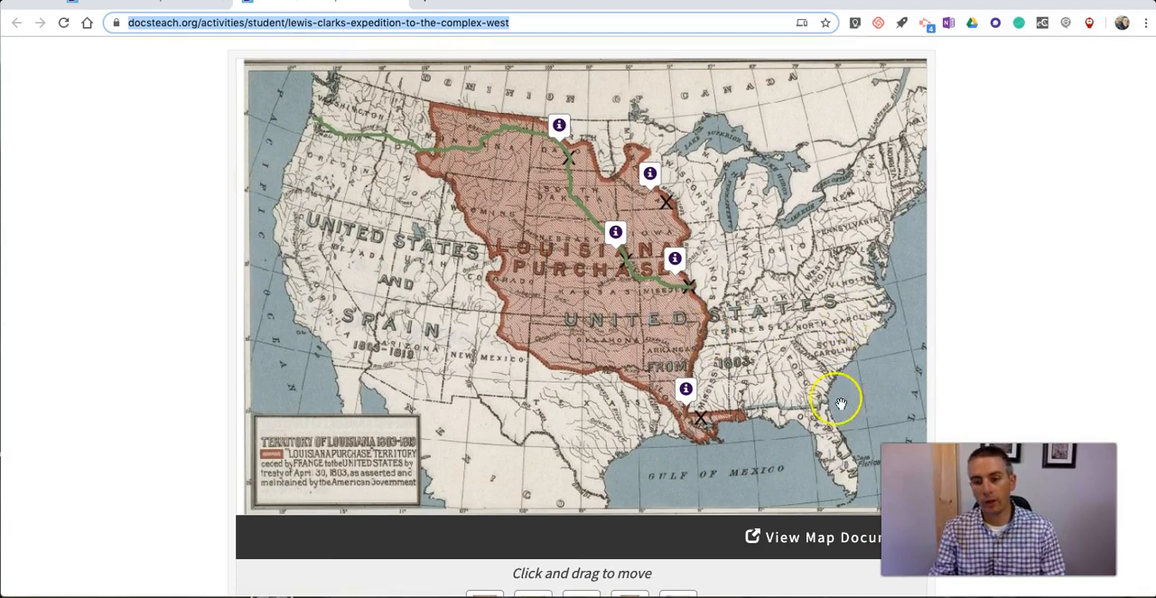
{"action": "scroll", "coordinate": [1001, 343], "scroll_direction": "down", "scroll_amount": 10}
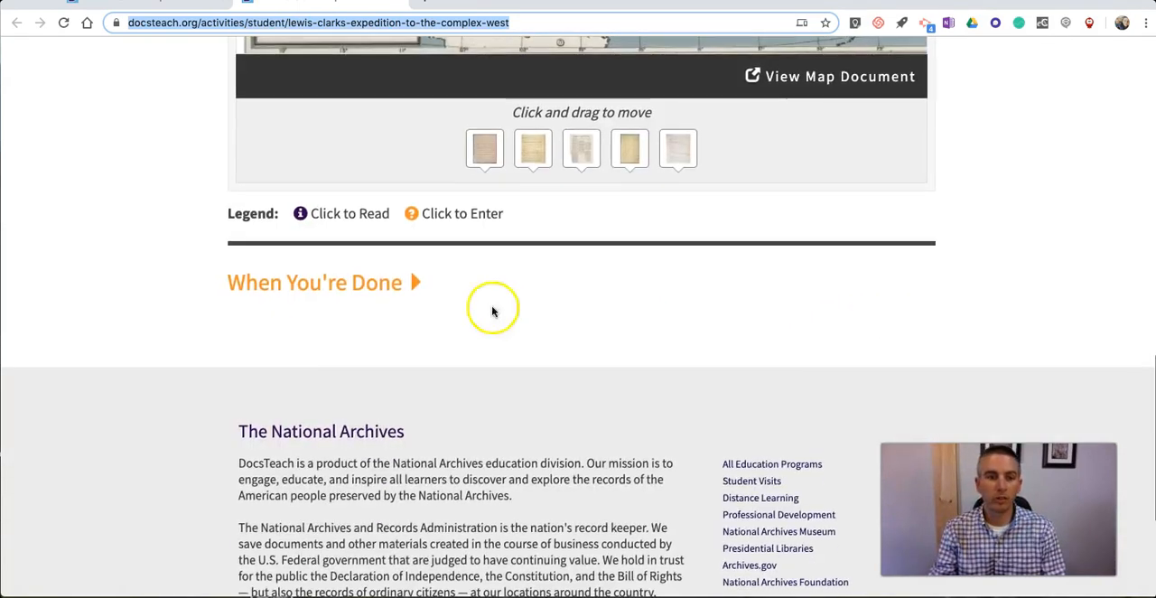
Step: Expand the When You're Done section and fill in the student's name and the recipient's e-mail address
{"action": "left_click", "coordinate": [348, 285]}
{"action": "scroll", "coordinate": [341, 288], "scroll_direction": "down", "scroll_amount": 3}
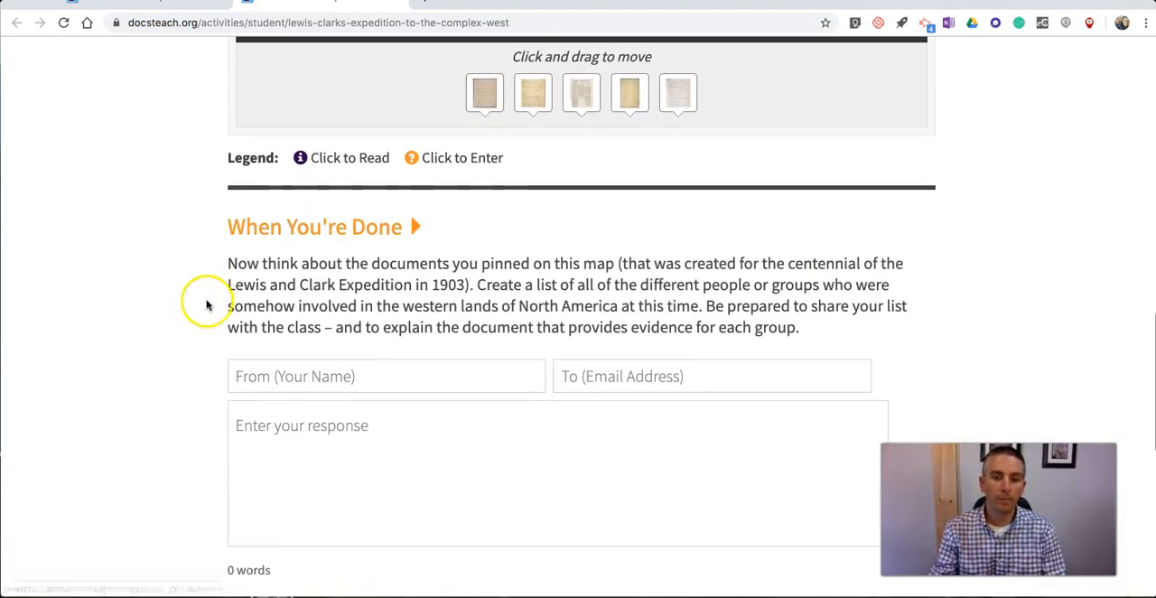
{"action": "left_click", "coordinate": [384, 260]}
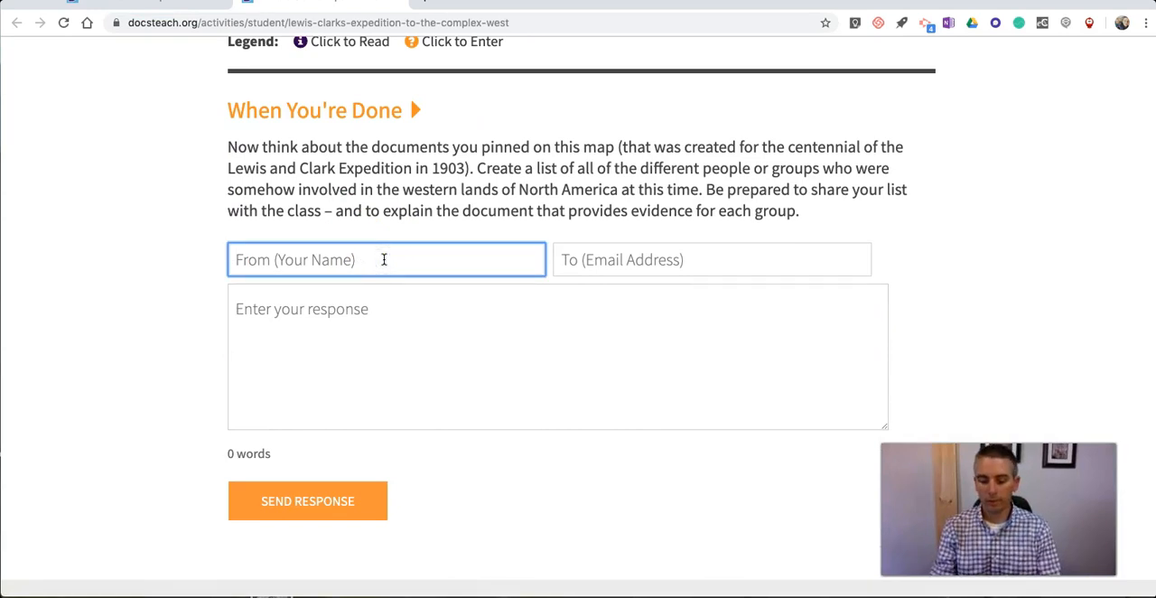
{"action": "type", "text": "Richard"}
{"action": "key", "text": "Tab"}
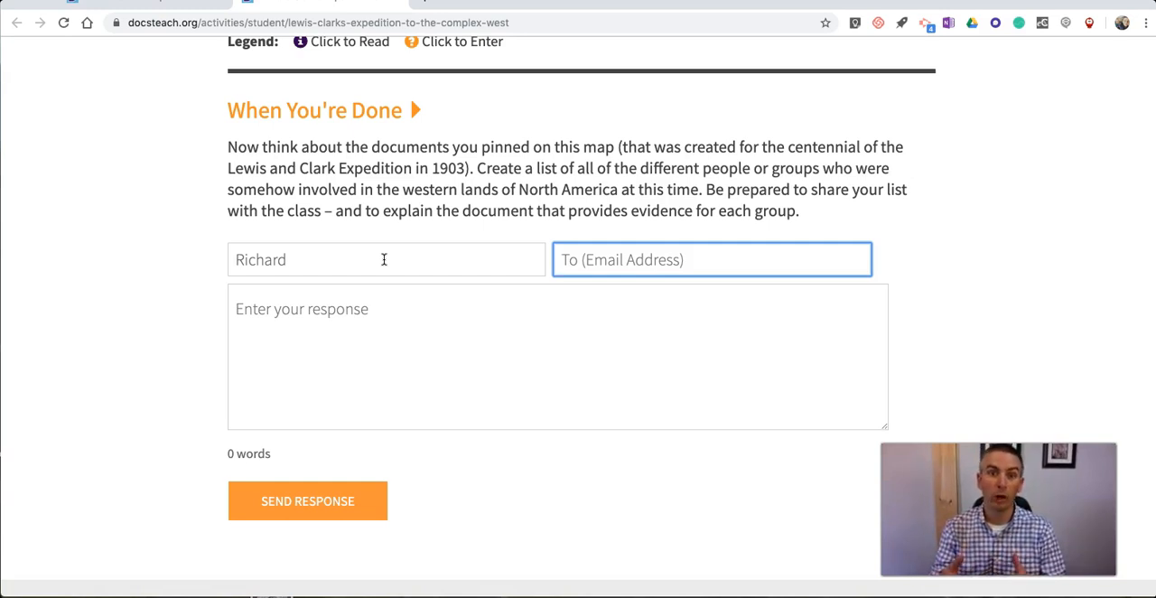
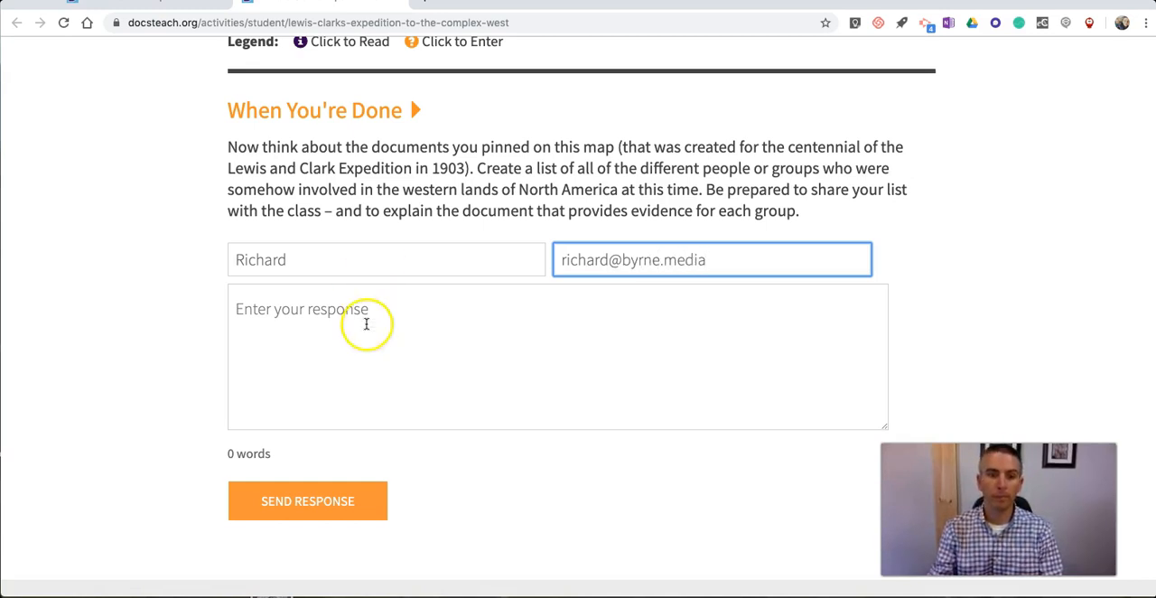
Step: Enter "This is my response..." as the student response and send it
{"action": "left_click", "coordinate": [440, 316]}
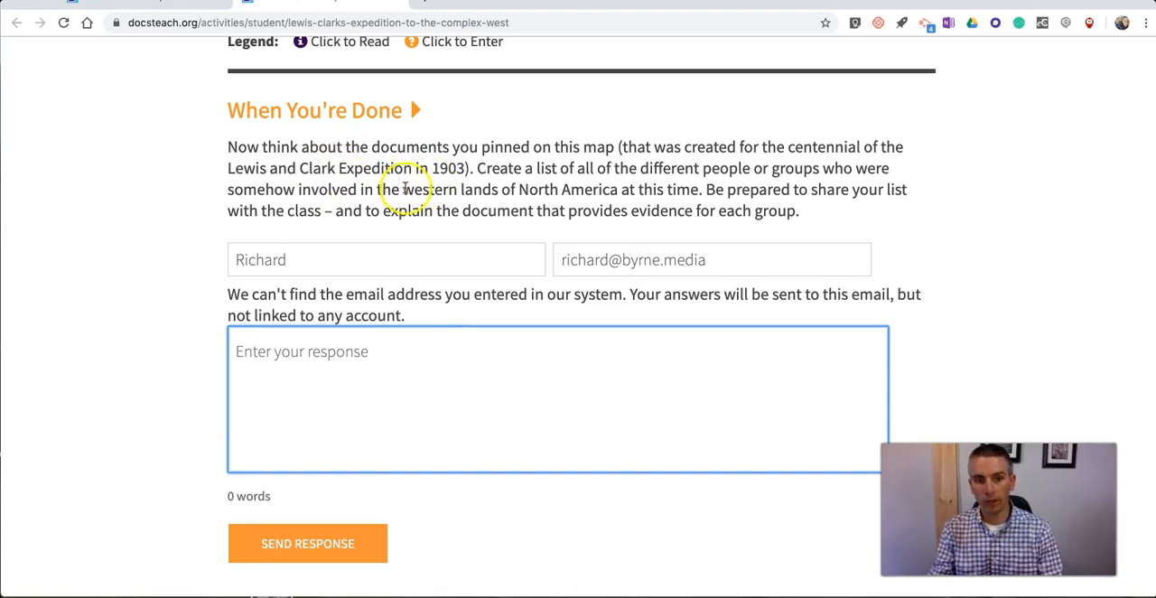
{"action": "scroll", "coordinate": [657, 213], "scroll_direction": "down", "scroll_amount": 1}
{"action": "scroll", "coordinate": [656, 212], "scroll_direction": "down", "scroll_amount": 1}
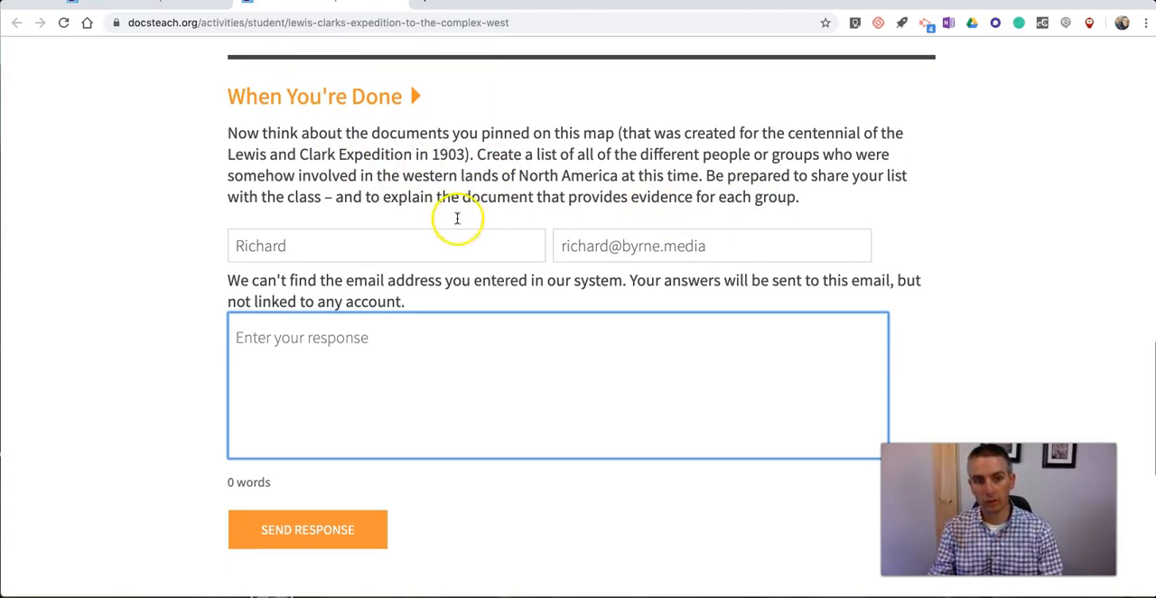
{"action": "type", "text": "This is my response..."}
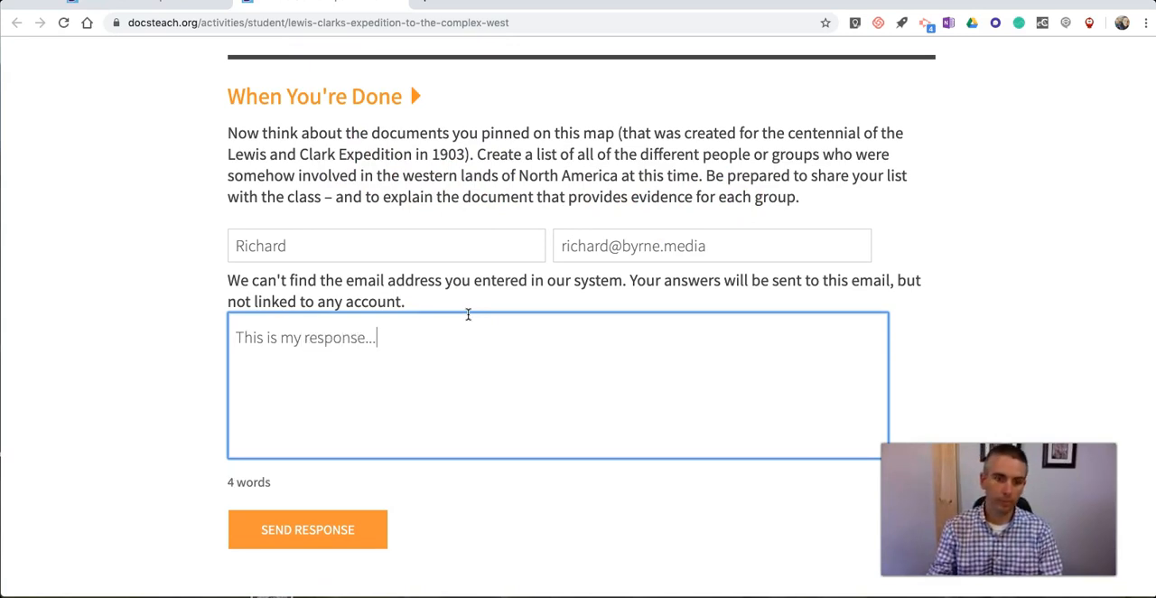
{"action": "left_click", "coordinate": [337, 526]}
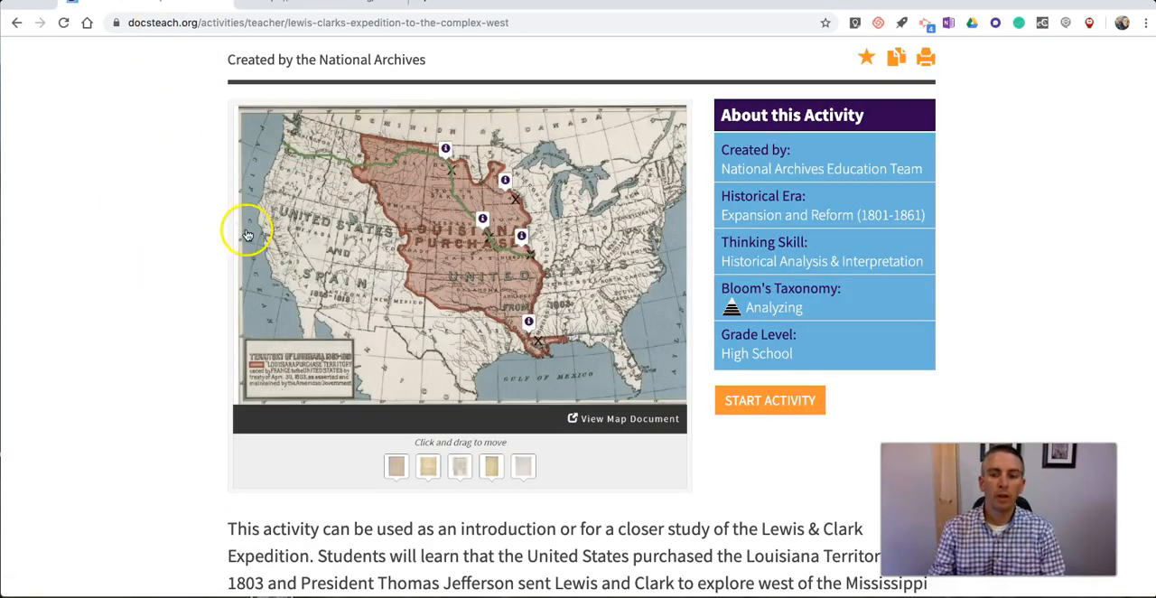
Step: Return to the Lewis & Clark activity's teacher page and start the student activity again
{"action": "scroll", "coordinate": [237, 233], "scroll_direction": "up", "scroll_amount": 1}
{"action": "scroll", "coordinate": [697, 253], "scroll_direction": "down", "scroll_amount": 3}
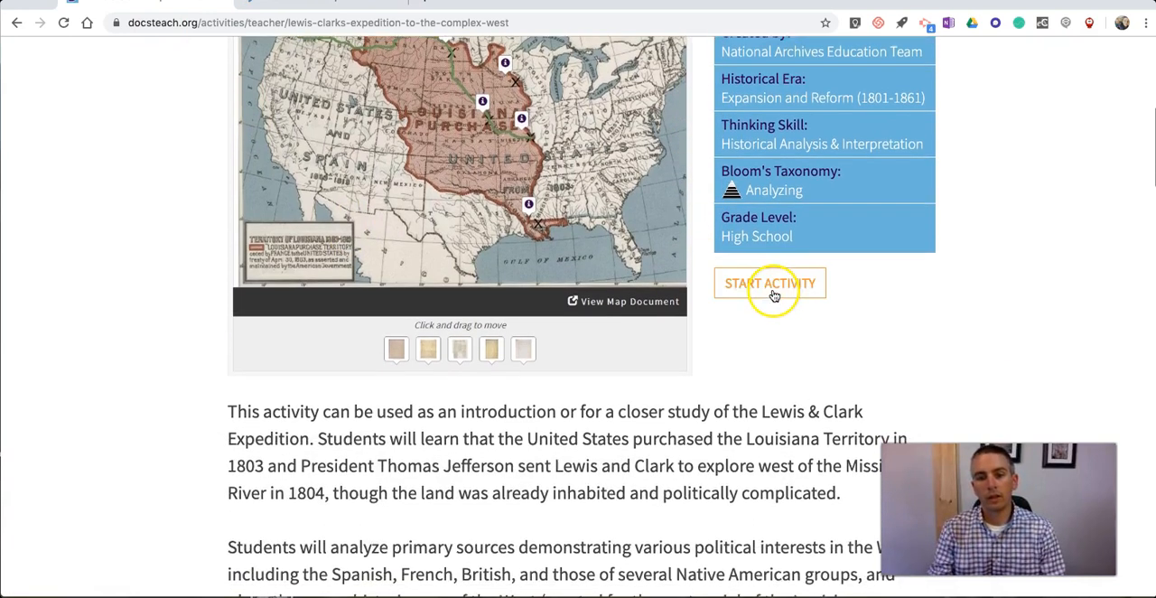
{"action": "left_click", "coordinate": [772, 289]}
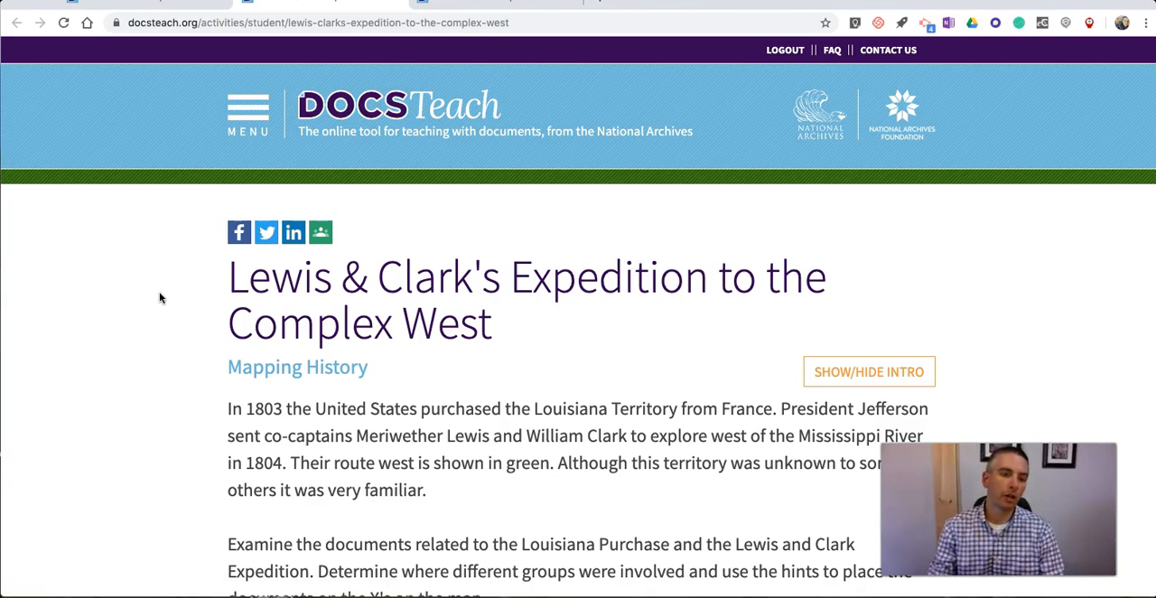
Step: Share the Lewis & Clark student activity to Google Classroom and choose the Social Studies Fall 2019 class
{"action": "scroll", "coordinate": [189, 304], "scroll_direction": "down", "scroll_amount": 5}
{"action": "scroll", "coordinate": [189, 304], "scroll_direction": "up", "scroll_amount": 3}
{"action": "scroll", "coordinate": [205, 263], "scroll_direction": "up", "scroll_amount": 3}
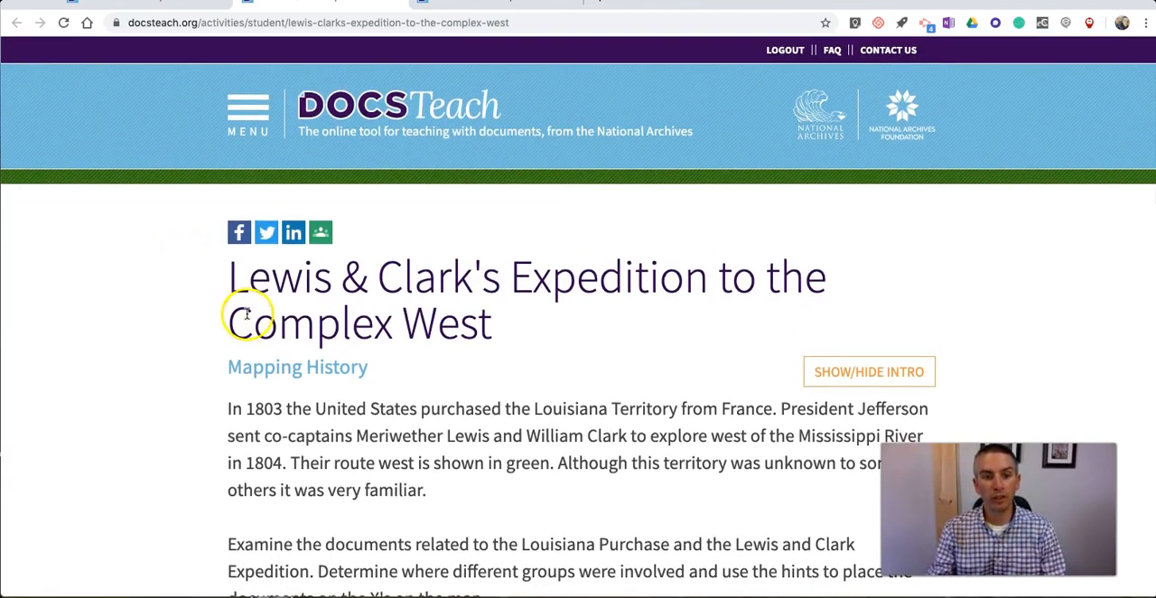
{"action": "left_click", "coordinate": [322, 233]}
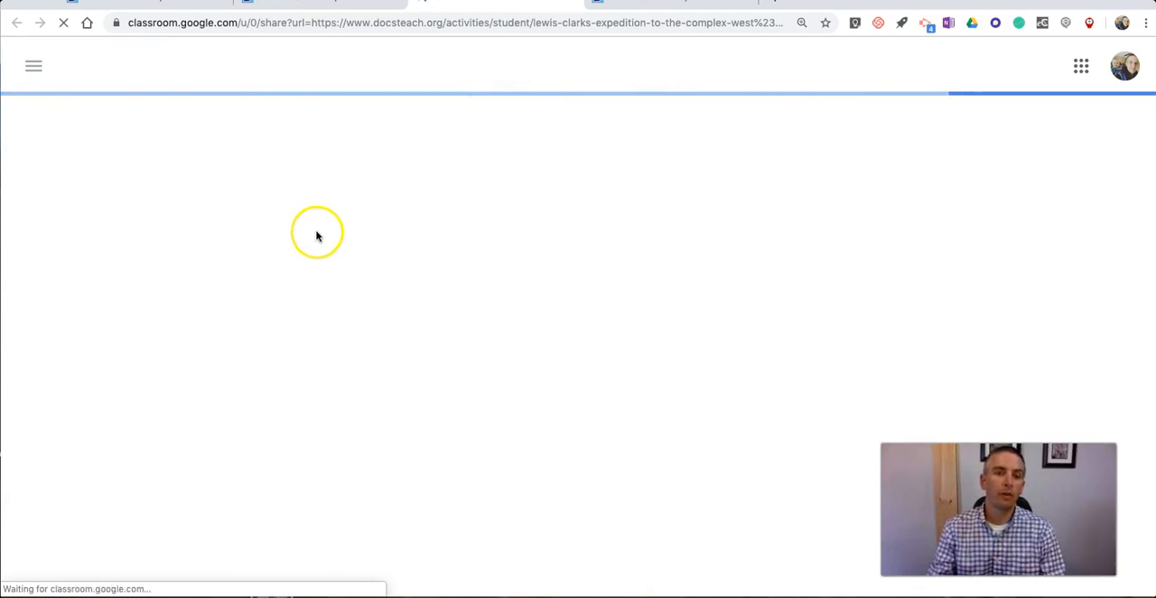
{"action": "left_click", "coordinate": [629, 228]}
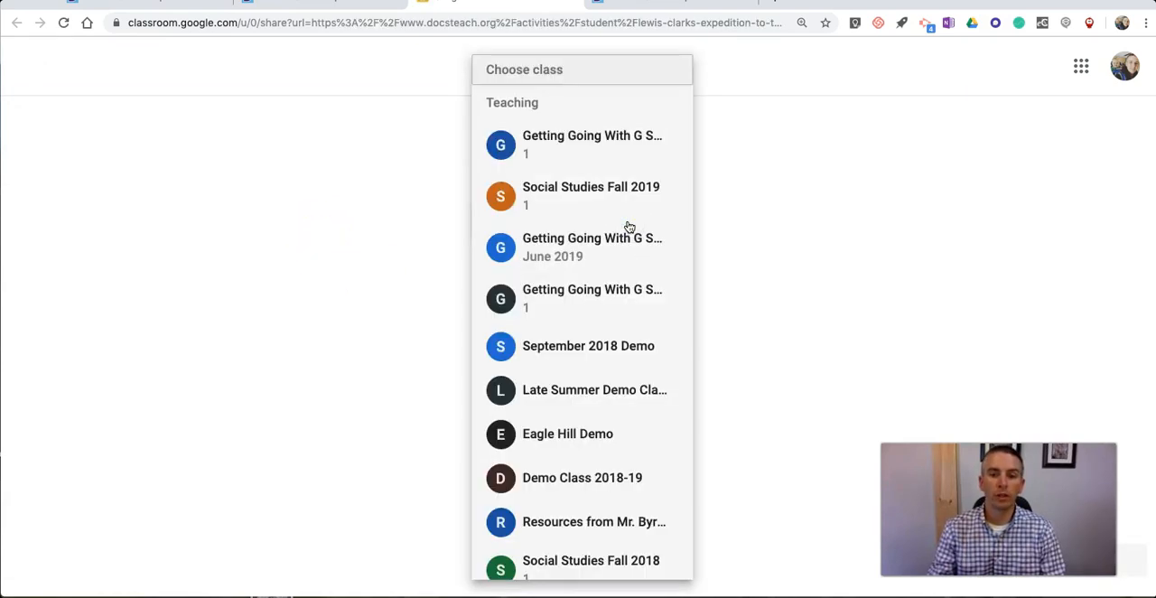
{"action": "left_click", "coordinate": [588, 186]}
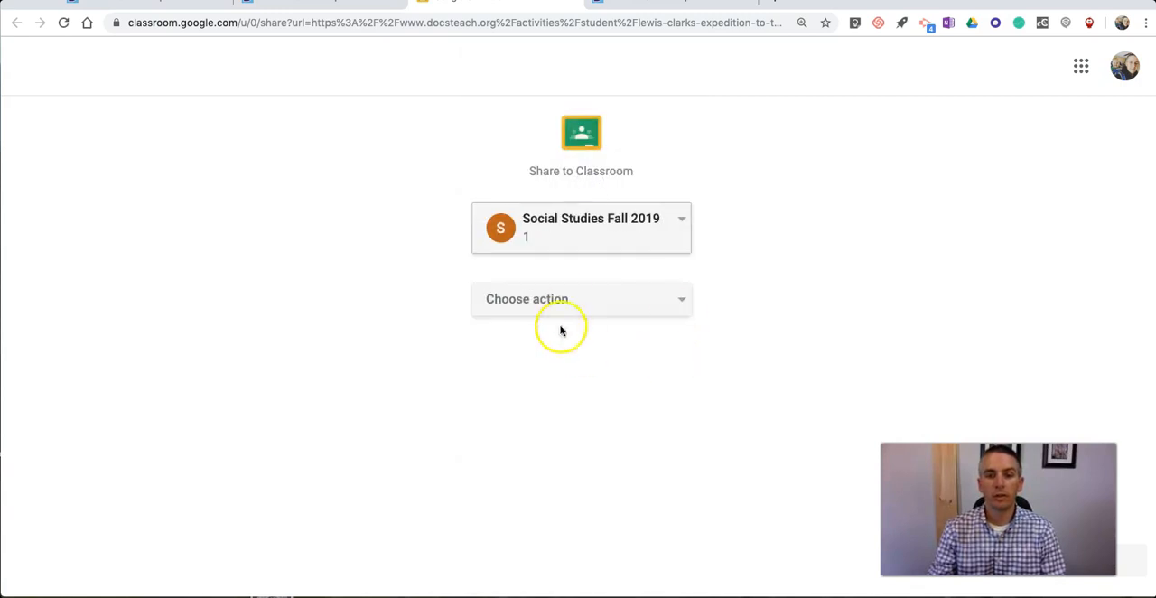
Step: Create an assignment from the shared Lewis & Clark activity and assign it to all students in the class
{"action": "left_click", "coordinate": [602, 307]}
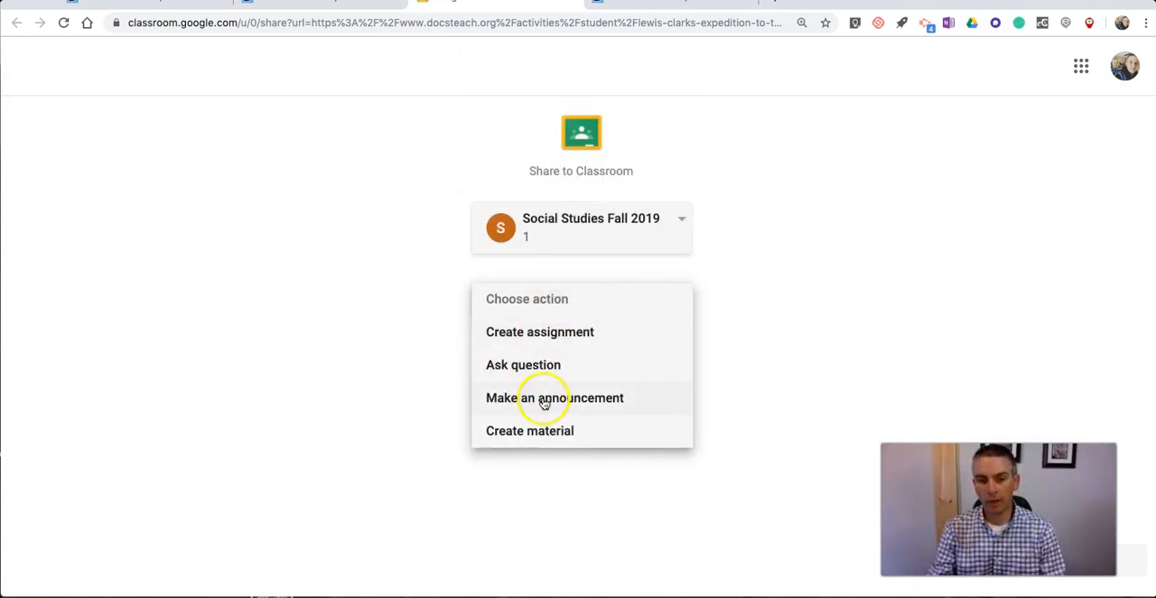
{"action": "left_click", "coordinate": [560, 331]}
{"action": "left_click_drag", "start_coordinate": [998, 508], "coordinate": [836, 504]}
{"action": "left_click", "coordinate": [1085, 550]}
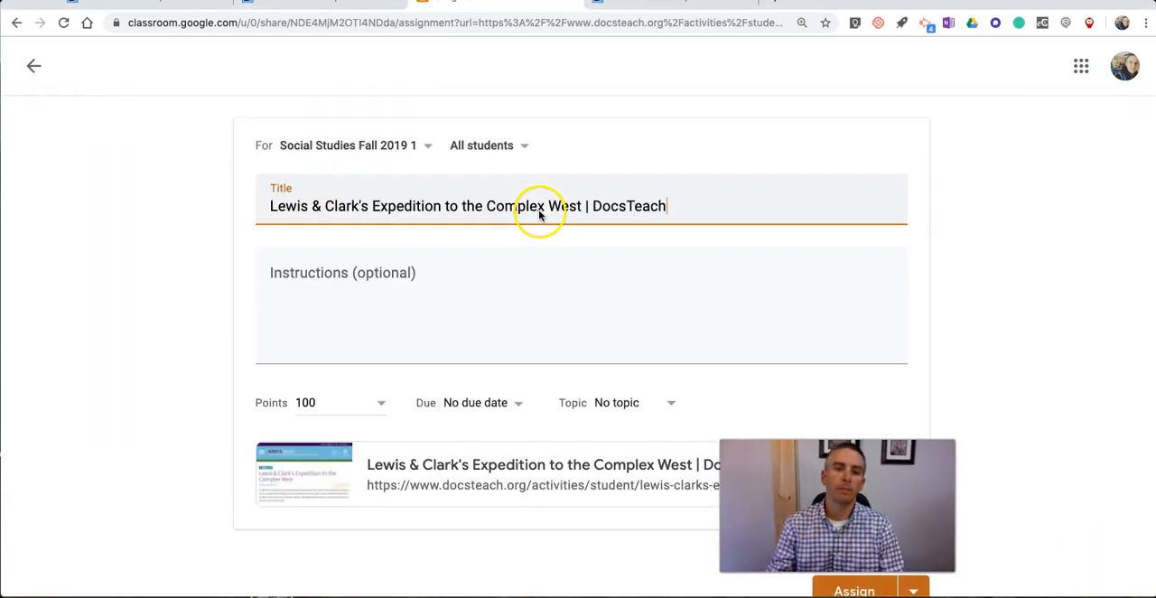
{"action": "scroll", "coordinate": [501, 259], "scroll_direction": "down", "scroll_amount": 1}
{"action": "left_click_drag", "start_coordinate": [835, 508], "coordinate": [1040, 453]}
{"action": "left_click", "coordinate": [854, 565]}
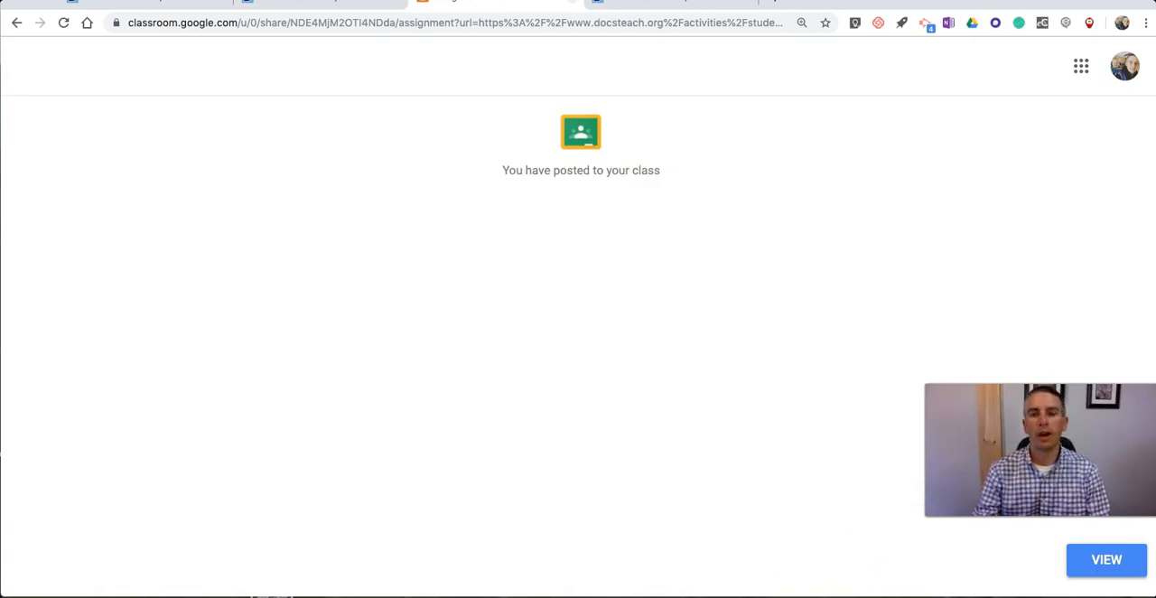
Step: Return to the Lewis & Clark student activity, select its full web address and look over the introduction and map
{"action": "left_click", "coordinate": [536, 9]}
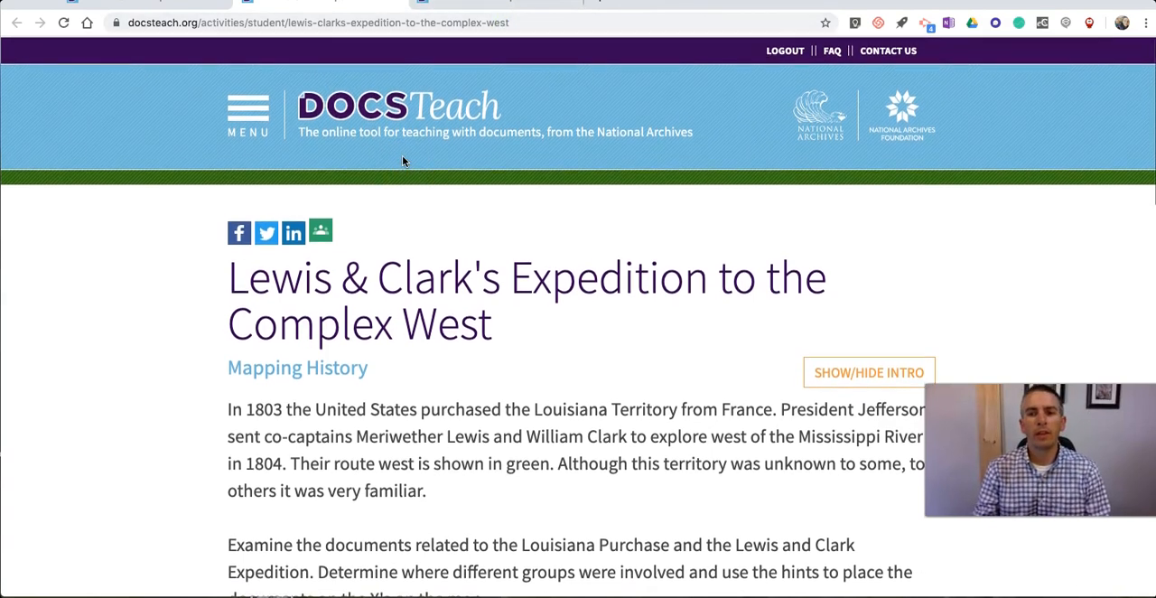
{"action": "left_click", "coordinate": [405, 22]}
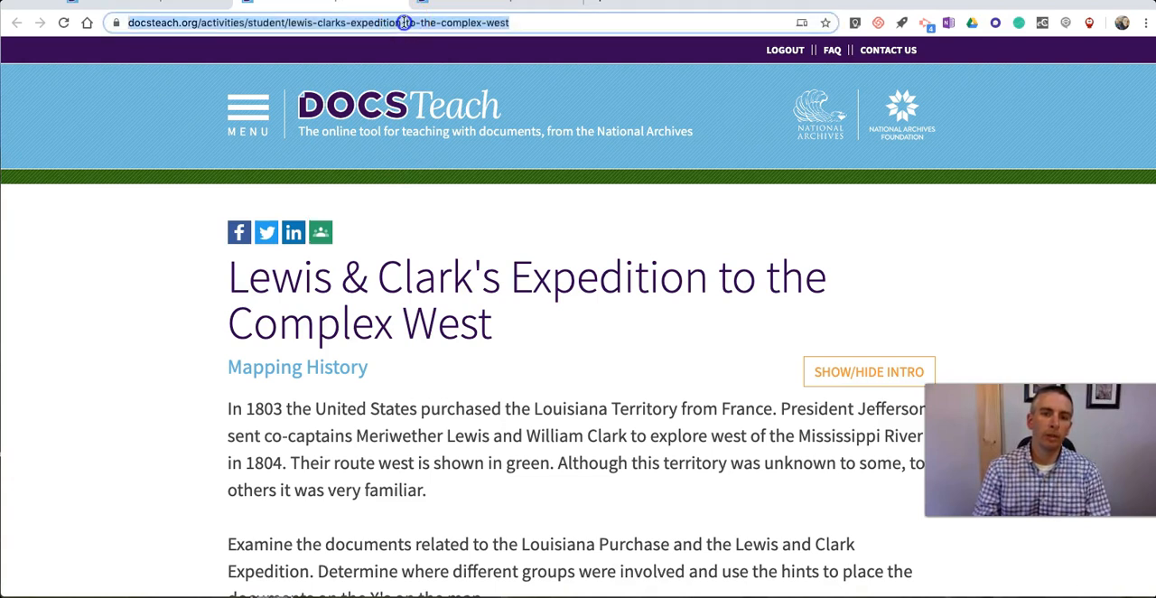
{"action": "left_click", "coordinate": [517, 24]}
{"action": "triple_click", "coordinate": [573, 25]}
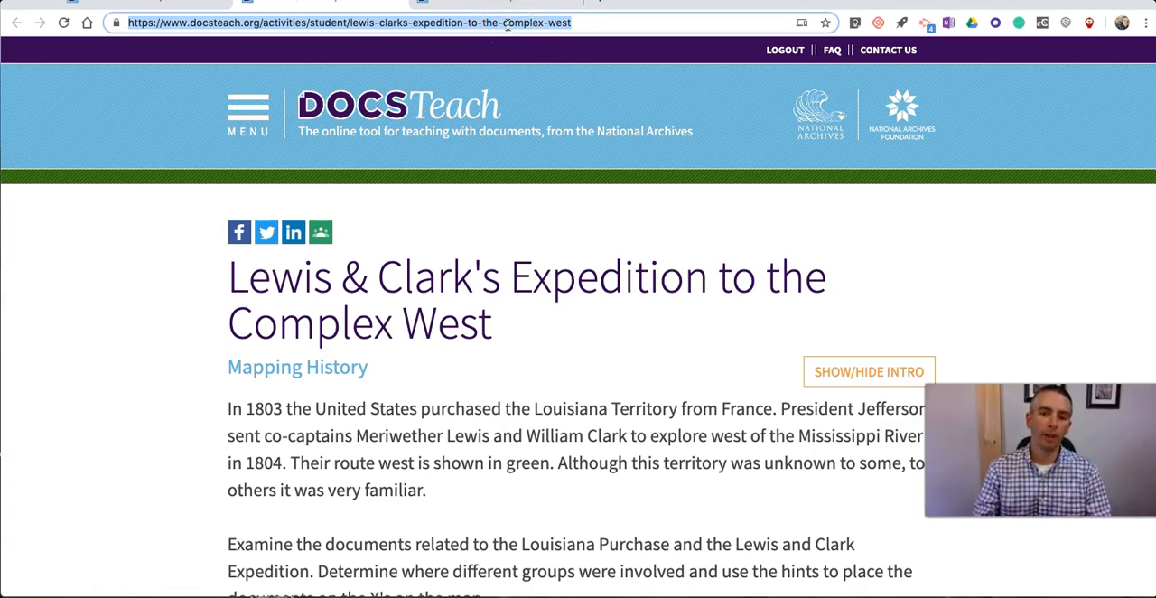
{"action": "scroll", "coordinate": [563, 261], "scroll_direction": "down", "scroll_amount": 8}
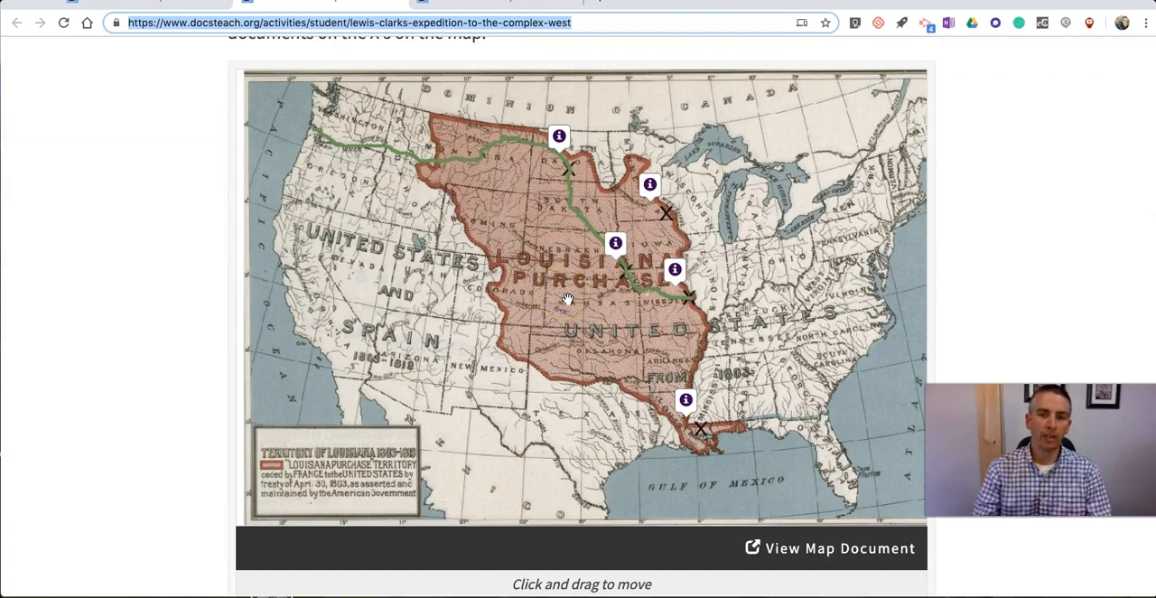
{"action": "scroll", "coordinate": [206, 247], "scroll_direction": "up", "scroll_amount": 7}
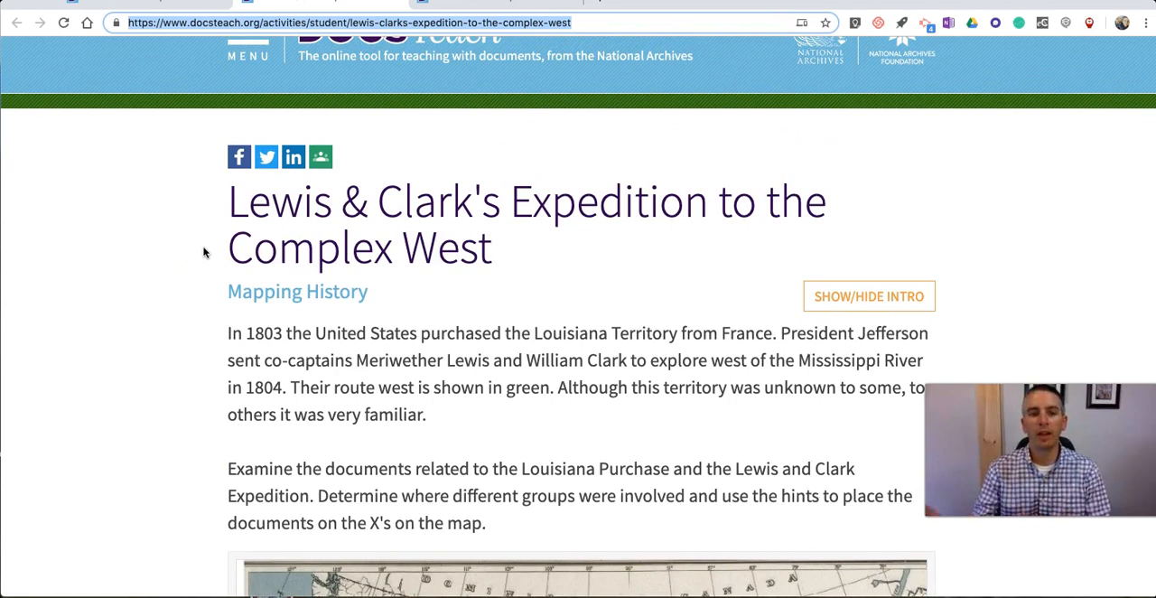
{"action": "scroll", "coordinate": [207, 252], "scroll_direction": "up", "scroll_amount": 1}
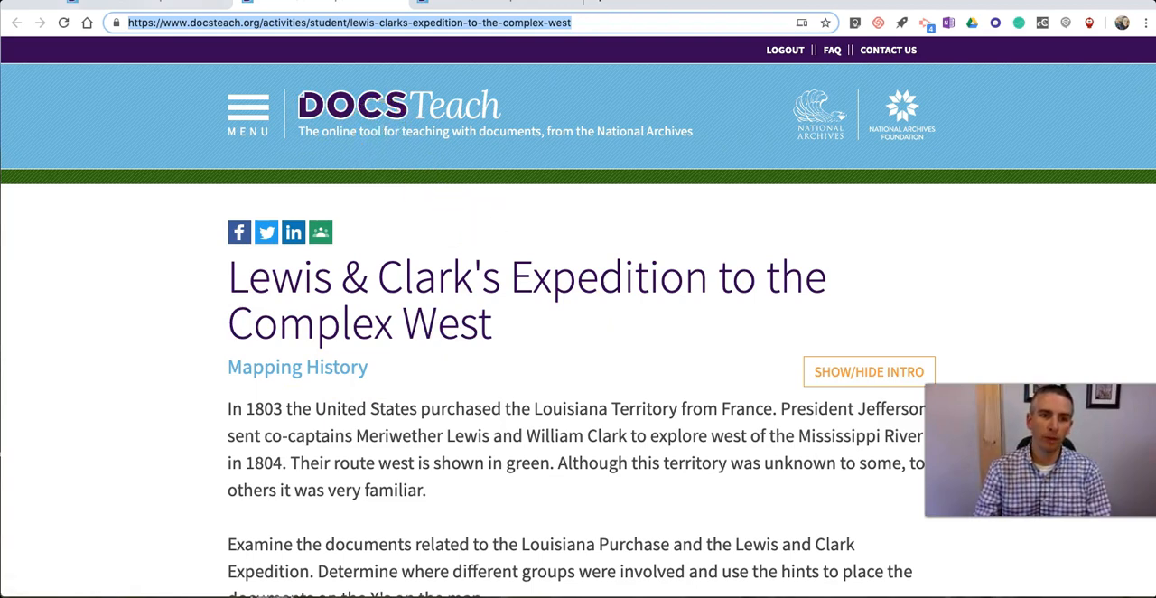
Step: Go from the activity's teacher page to the DocsTeach home page and open the tools for creating activities
{"action": "left_click", "coordinate": [153, 5]}
{"action": "scroll", "coordinate": [180, 109], "scroll_direction": "up", "scroll_amount": 6}
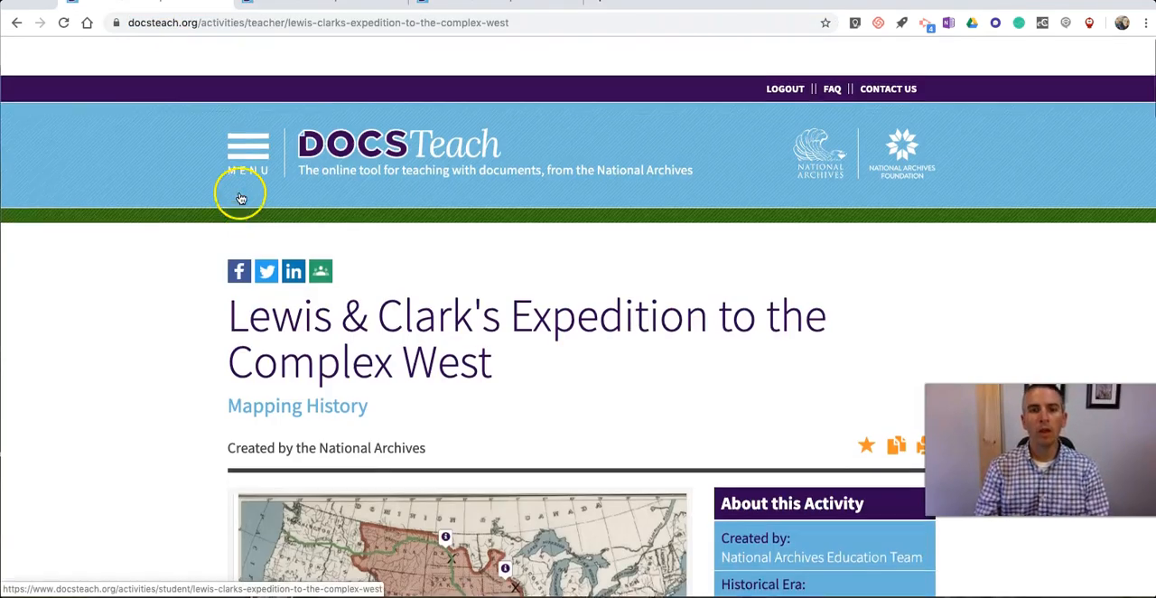
{"action": "left_click", "coordinate": [319, 119]}
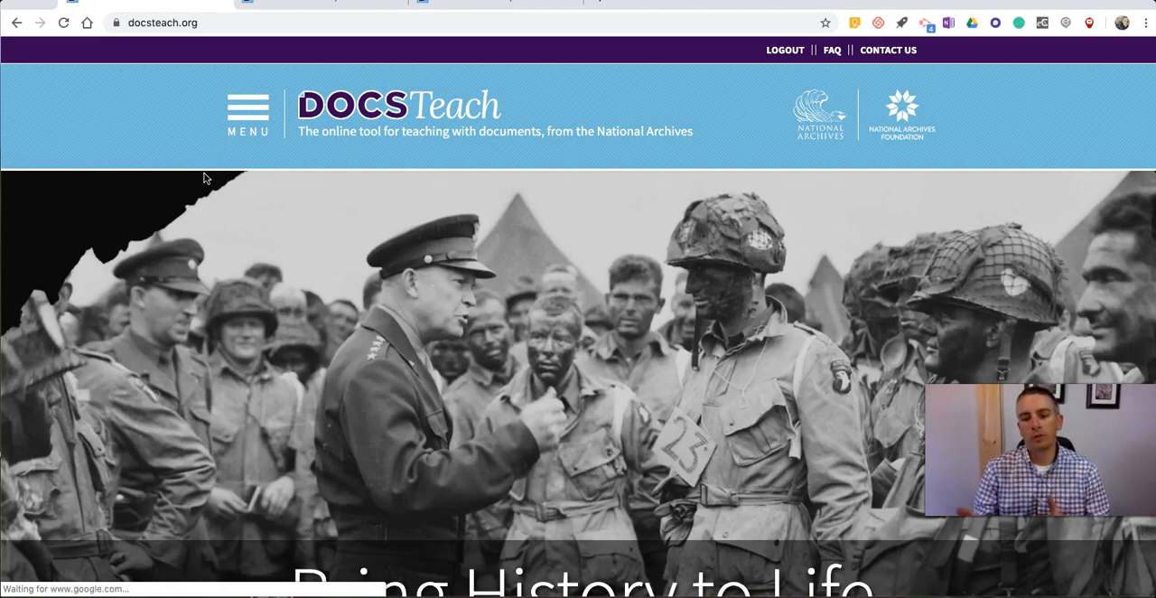
{"action": "scroll", "coordinate": [204, 178], "scroll_direction": "down", "scroll_amount": 5}
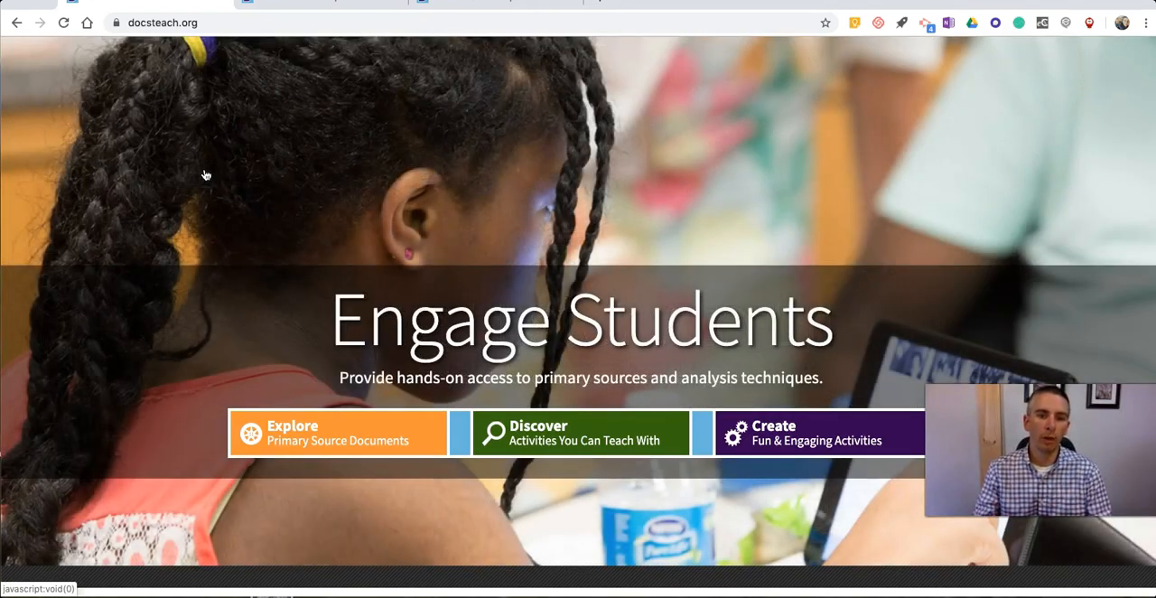
{"action": "scroll", "coordinate": [205, 174], "scroll_direction": "up", "scroll_amount": 2}
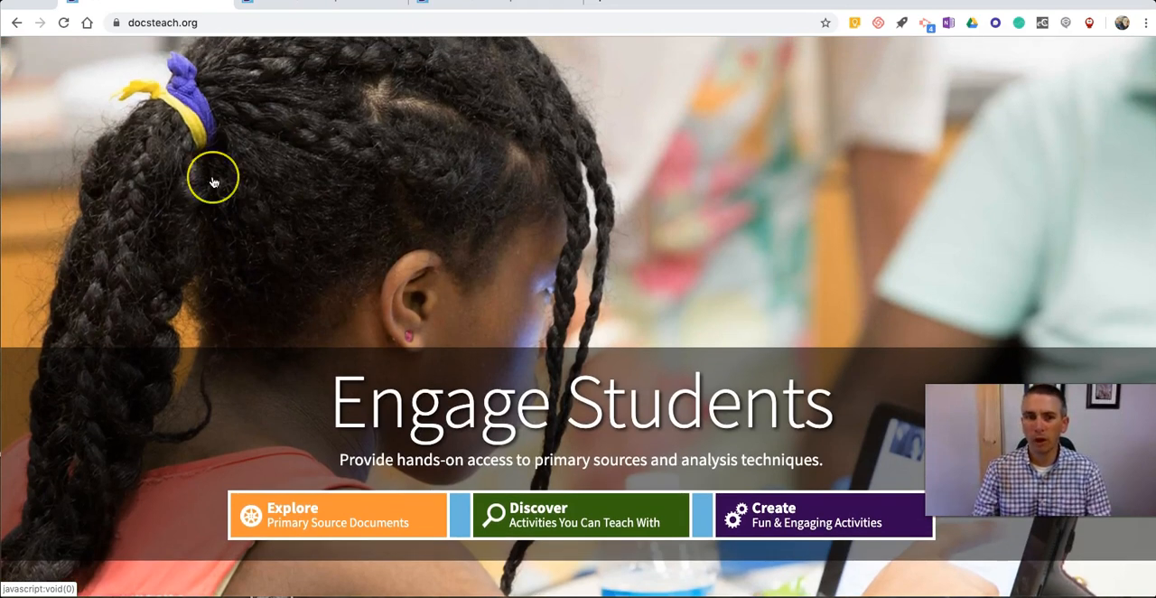
{"action": "scroll", "coordinate": [214, 182], "scroll_direction": "down", "scroll_amount": 3}
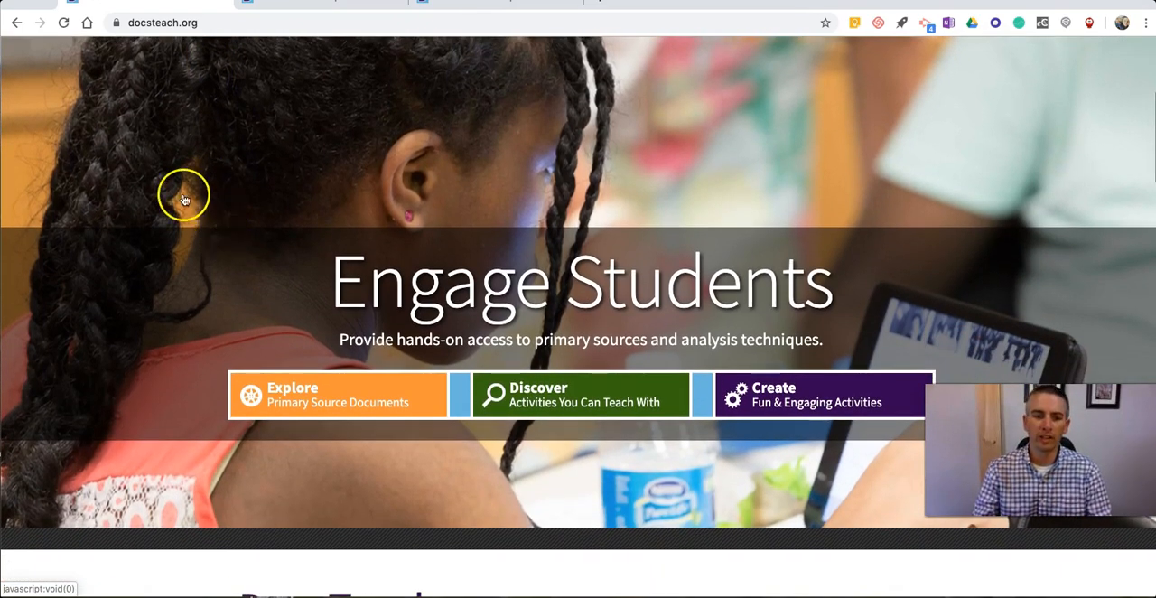
{"action": "scroll", "coordinate": [183, 193], "scroll_direction": "down", "scroll_amount": 3}
{"action": "scroll", "coordinate": [171, 195], "scroll_direction": "down", "scroll_amount": 1}
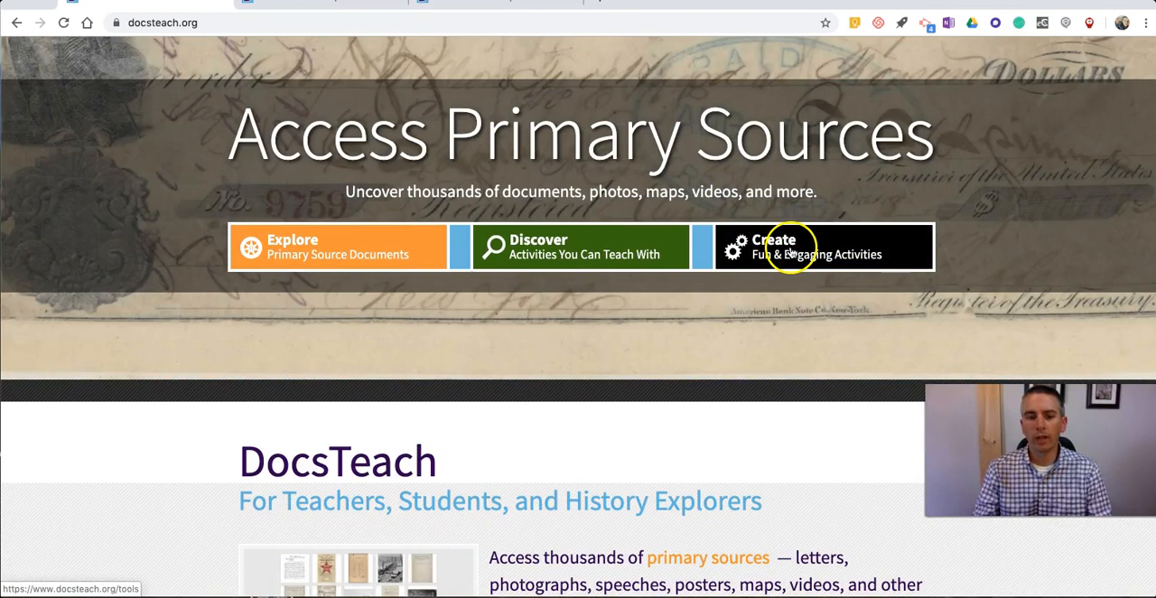
{"action": "left_click", "coordinate": [789, 254]}
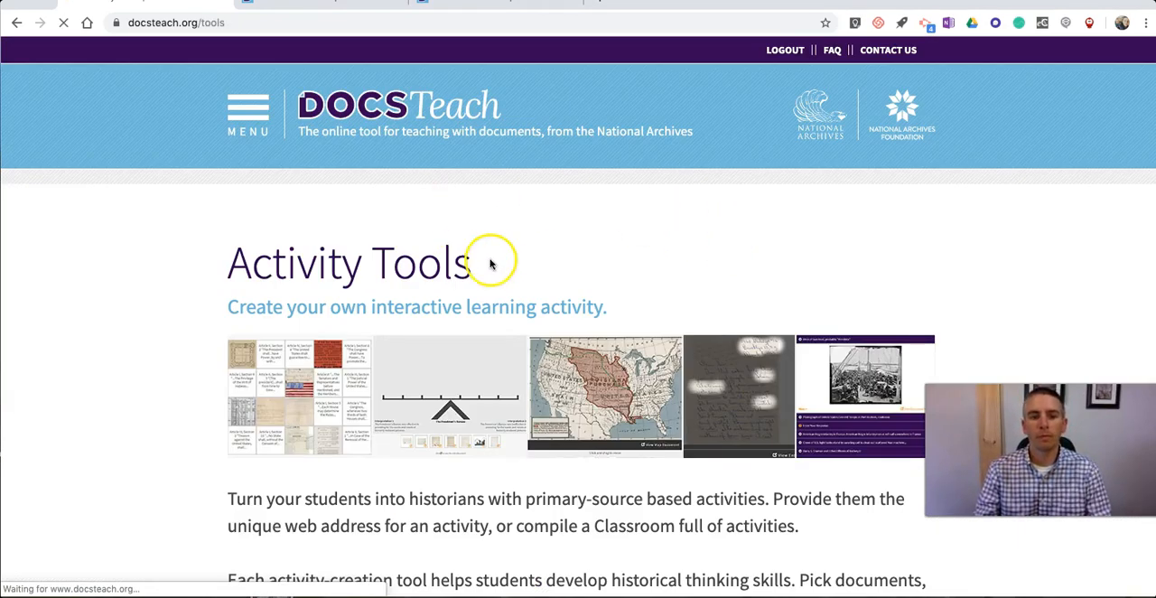
Step: Examine the Activity Tools page, including the activity-creation introduction and the descriptions of the available activity types
{"action": "scroll", "coordinate": [492, 261], "scroll_direction": "down", "scroll_amount": 5}
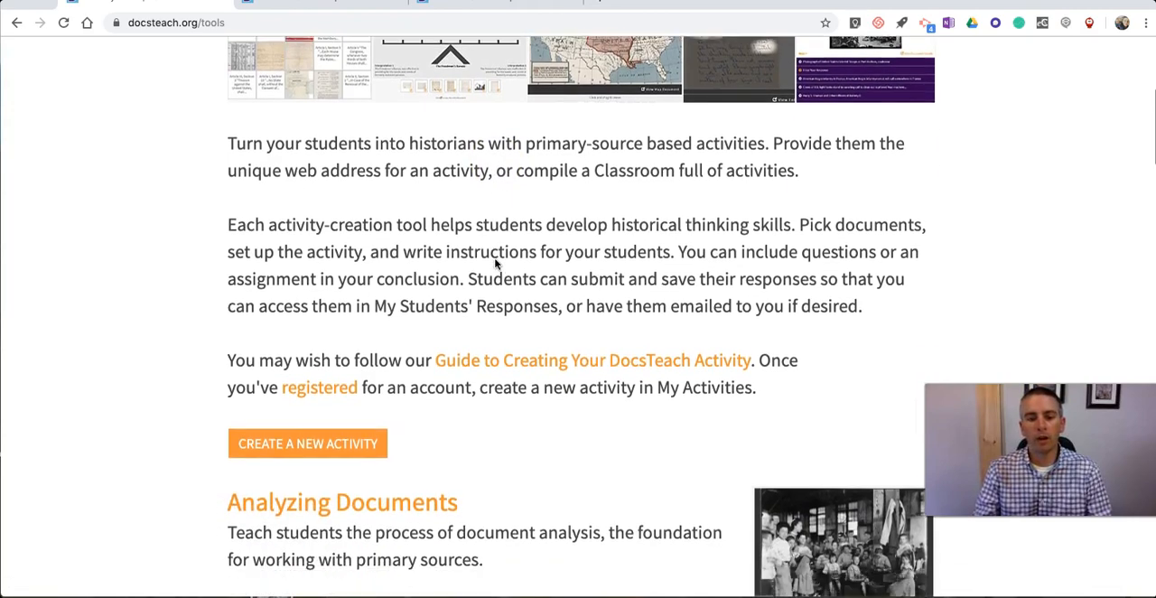
{"action": "scroll", "coordinate": [496, 266], "scroll_direction": "down", "scroll_amount": 3}
{"action": "scroll", "coordinate": [380, 339], "scroll_direction": "down", "scroll_amount": 15}
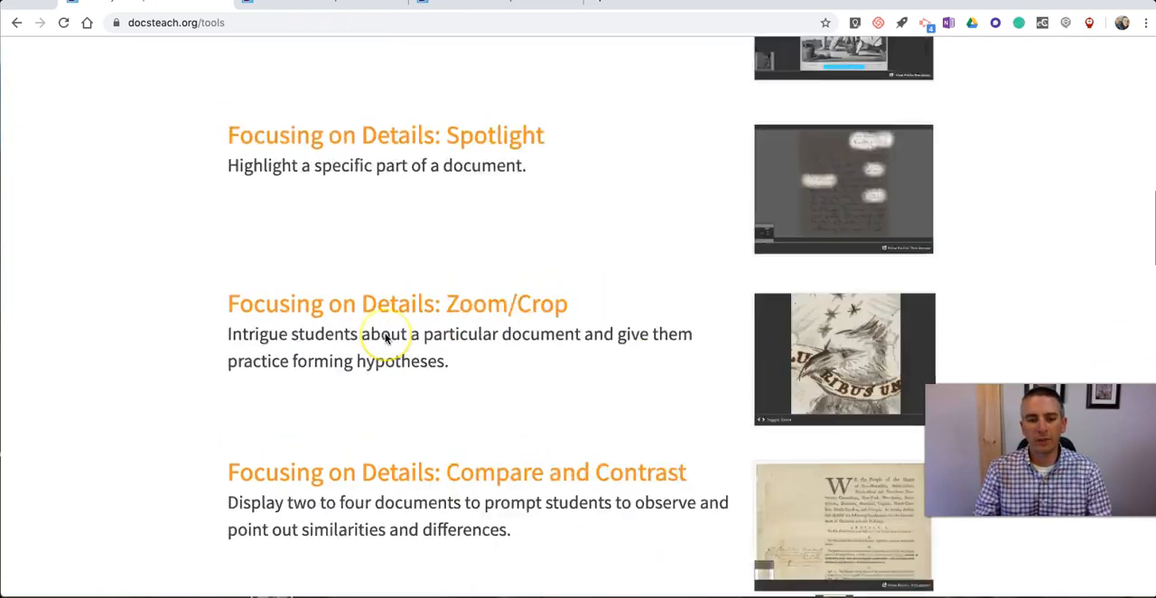
{"action": "scroll", "coordinate": [385, 338], "scroll_direction": "down", "scroll_amount": 10}
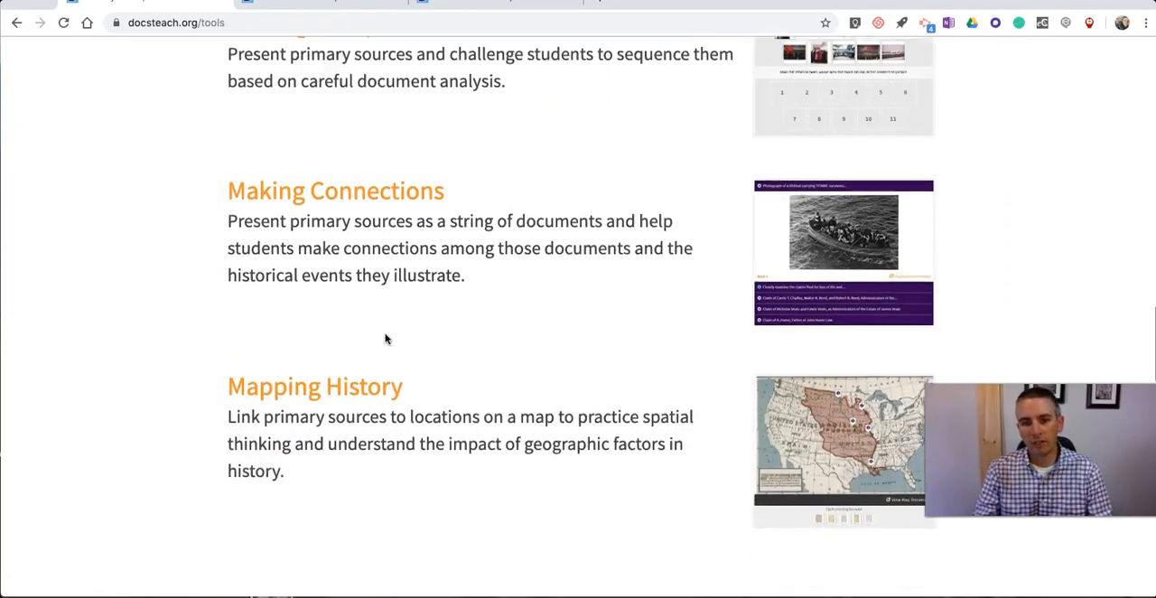
{"action": "scroll", "coordinate": [421, 175], "scroll_direction": "down", "scroll_amount": 3}
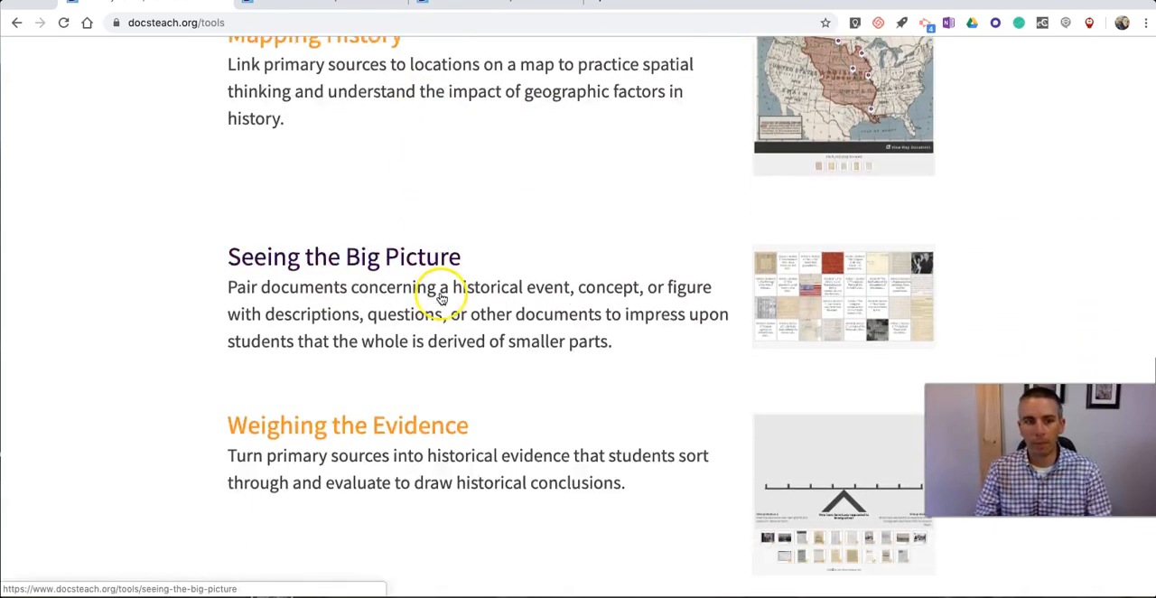
{"action": "scroll", "coordinate": [448, 318], "scroll_direction": "down", "scroll_amount": 4}
{"action": "scroll", "coordinate": [439, 244], "scroll_direction": "up", "scroll_amount": 20}
{"action": "scroll", "coordinate": [434, 274], "scroll_direction": "up", "scroll_amount": 9}
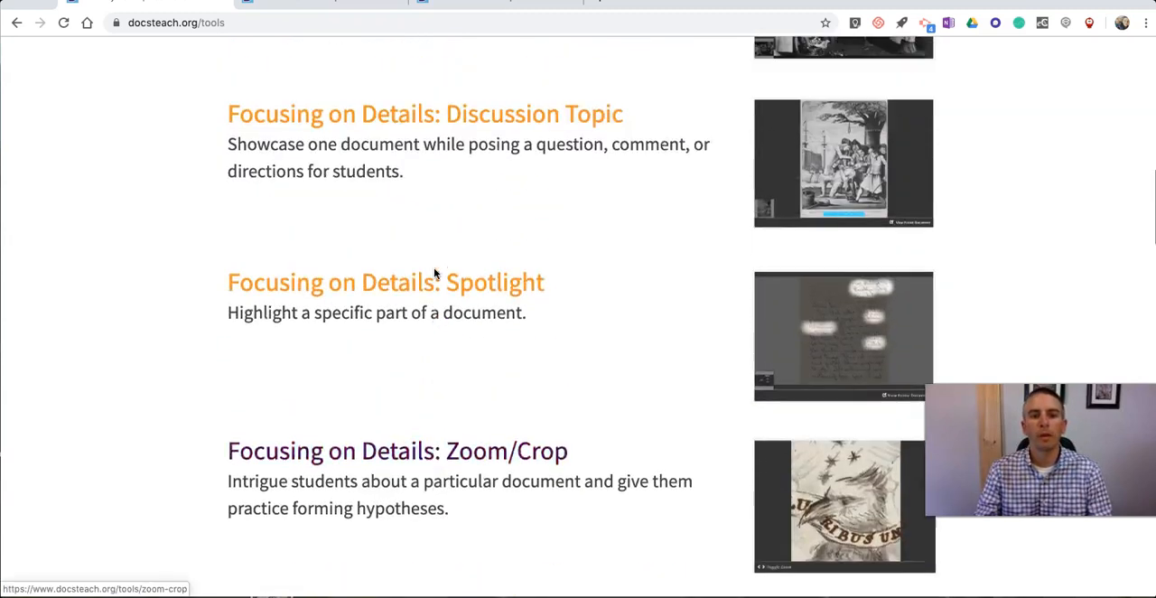
{"action": "left_click", "coordinate": [416, 298]}
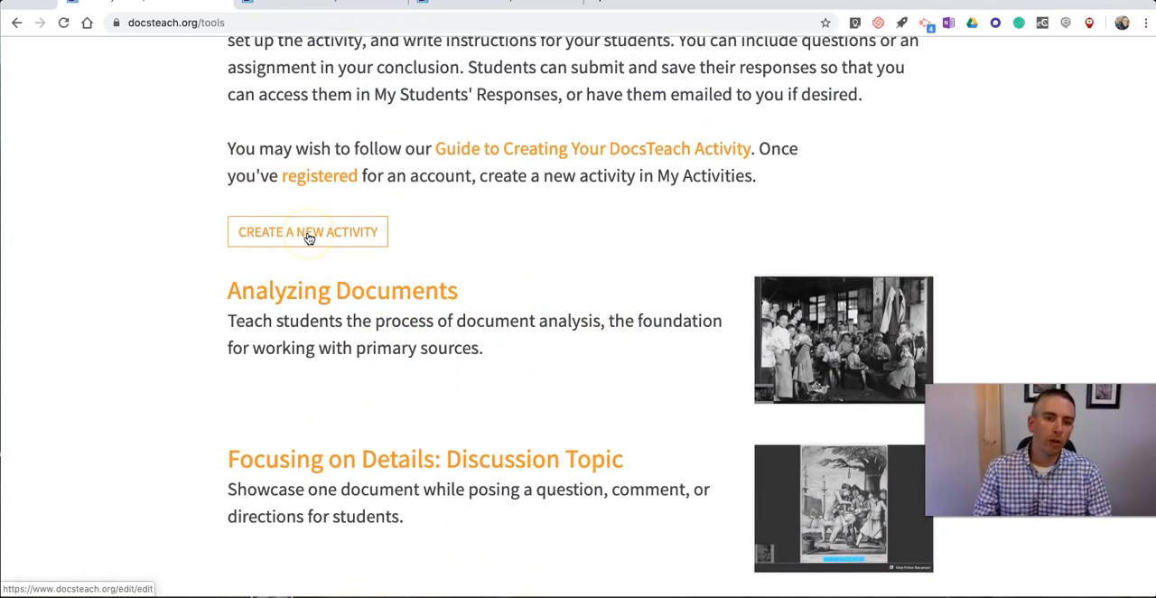
{"action": "scroll", "coordinate": [312, 240], "scroll_direction": "up", "scroll_amount": 10}
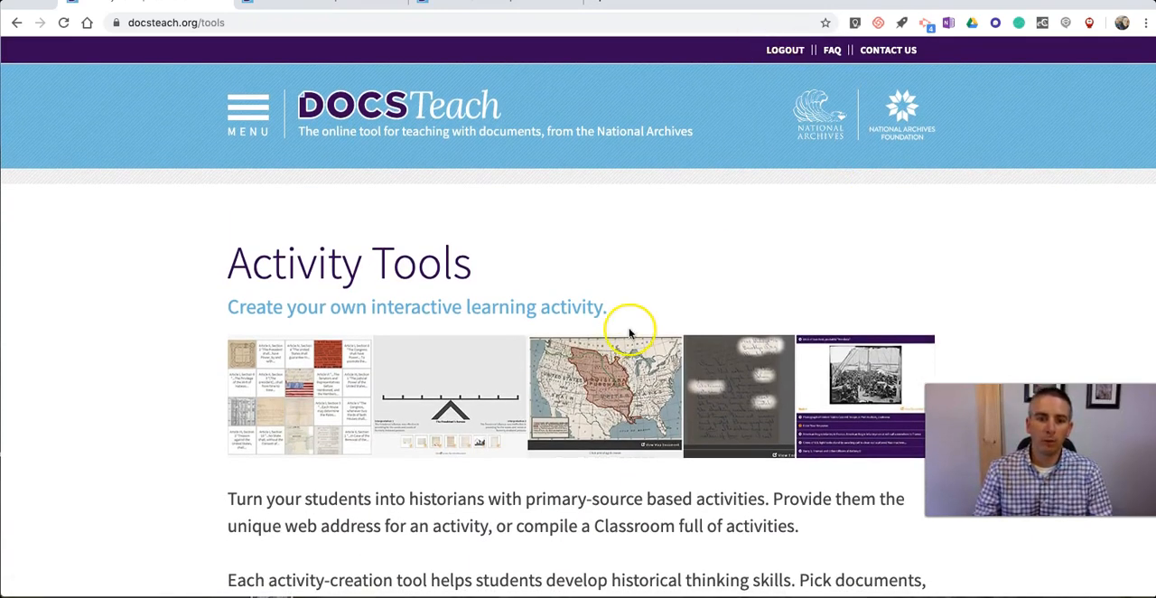
Step: Start a new activity and set its activity type to Analyzing Documents
{"action": "scroll", "coordinate": [630, 328], "scroll_direction": "down", "scroll_amount": 6}
{"action": "left_click", "coordinate": [312, 206]}
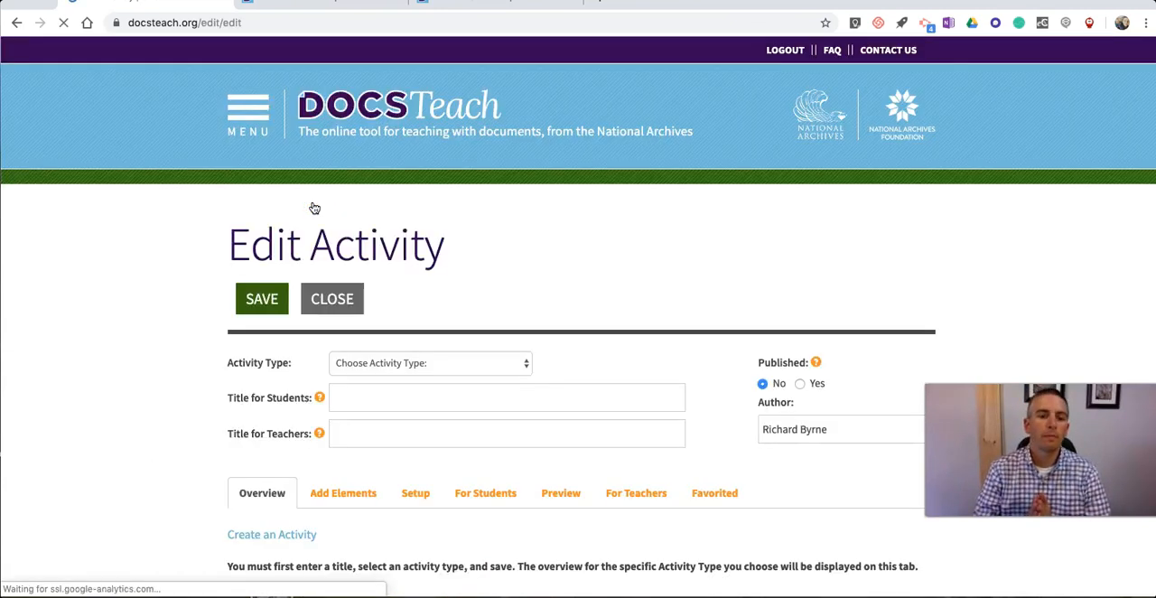
{"action": "scroll", "coordinate": [477, 241], "scroll_direction": "down", "scroll_amount": 2}
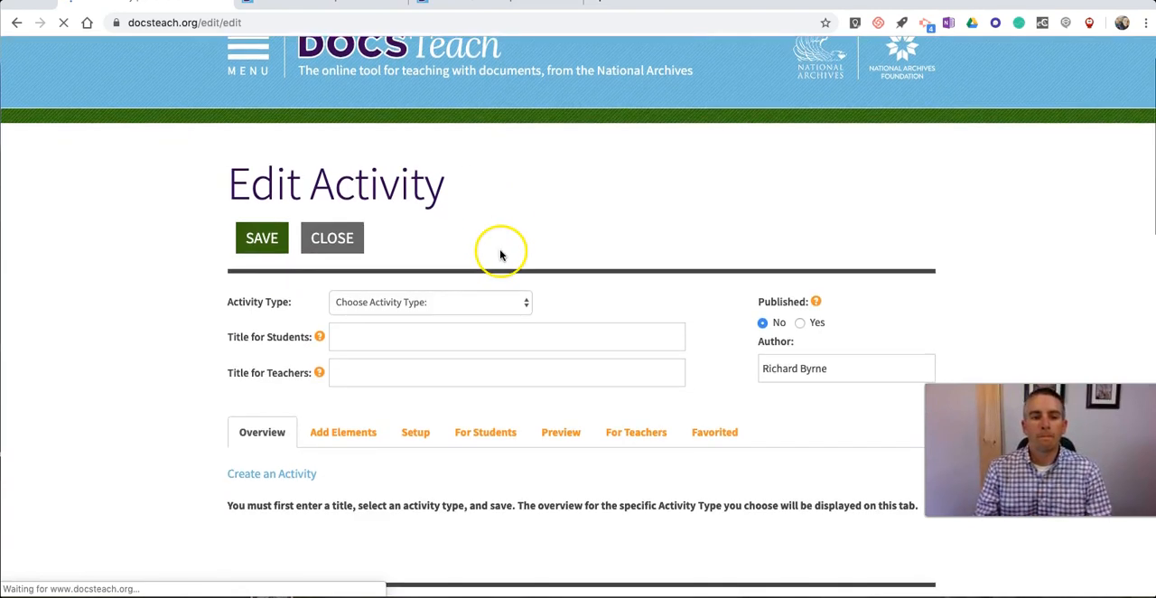
{"action": "left_click", "coordinate": [478, 275]}
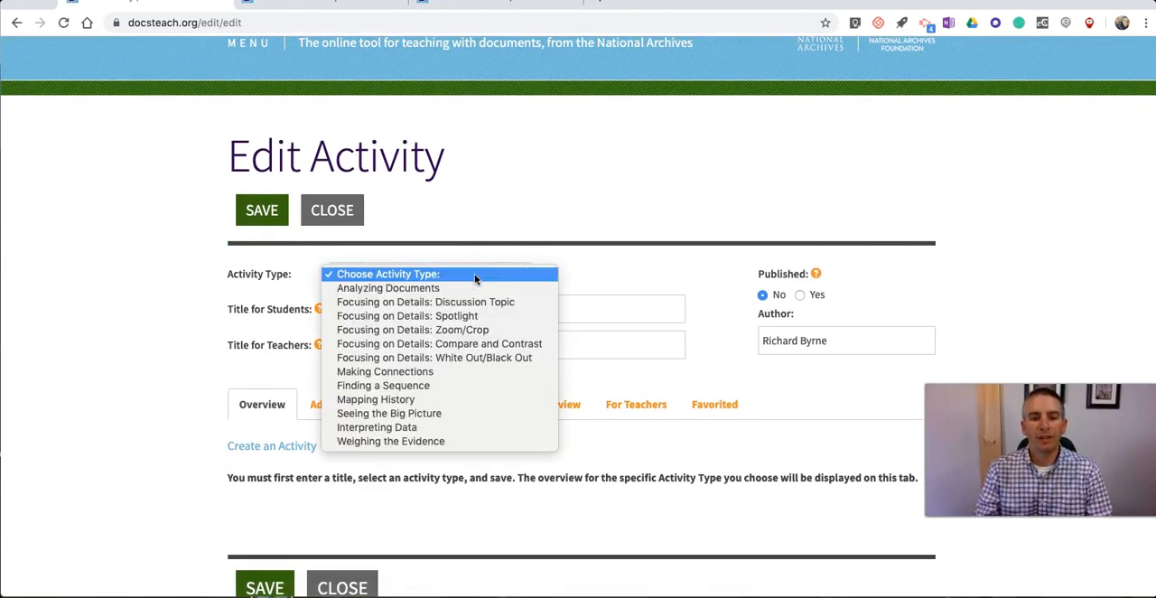
{"action": "left_click", "coordinate": [441, 287]}
Step: Title the activity "Analyze This" for students and "Analyze This...sample activity" for teachers, and save it
{"action": "left_click", "coordinate": [402, 308]}
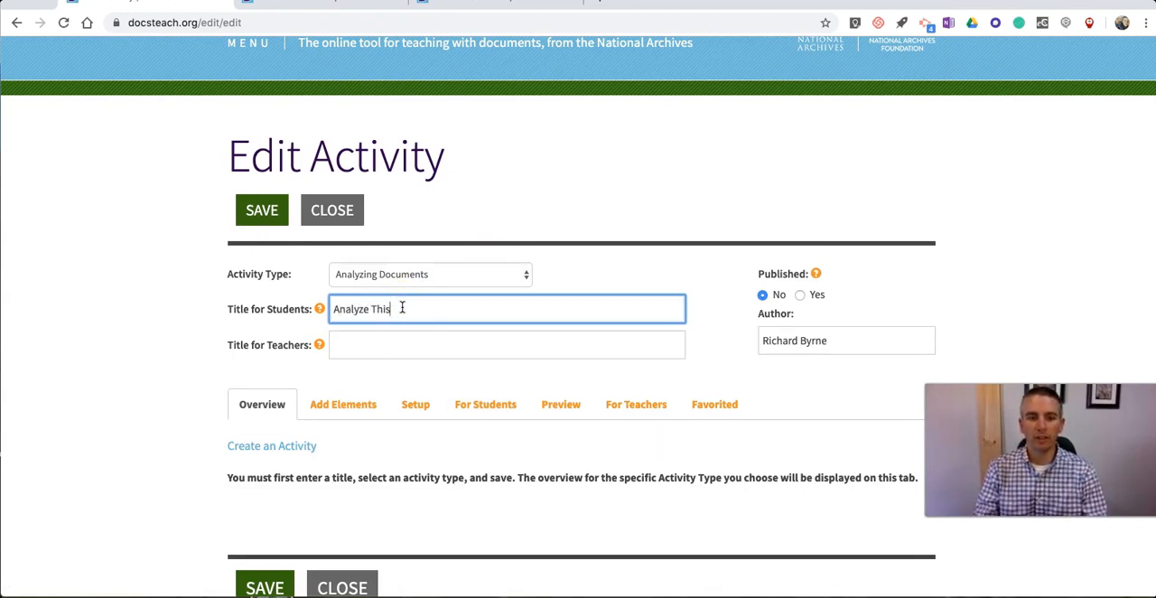
{"action": "left_click", "coordinate": [414, 350]}
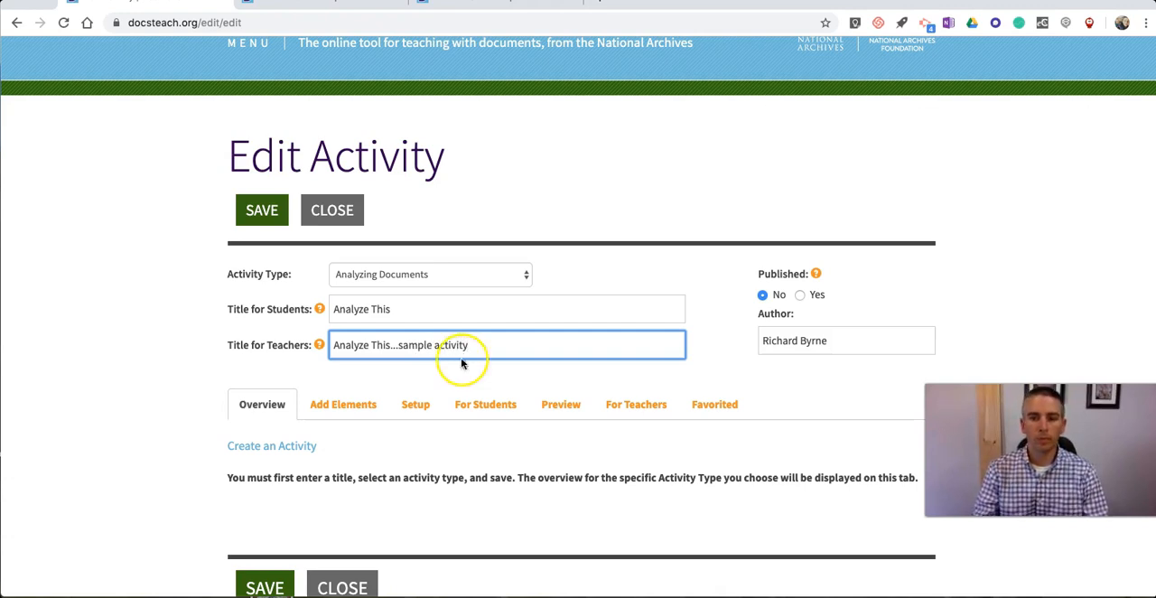
{"action": "scroll", "coordinate": [433, 352], "scroll_direction": "down", "scroll_amount": 5}
{"action": "scroll", "coordinate": [722, 210], "scroll_direction": "up", "scroll_amount": 3}
{"action": "scroll", "coordinate": [796, 213], "scroll_direction": "up", "scroll_amount": 1}
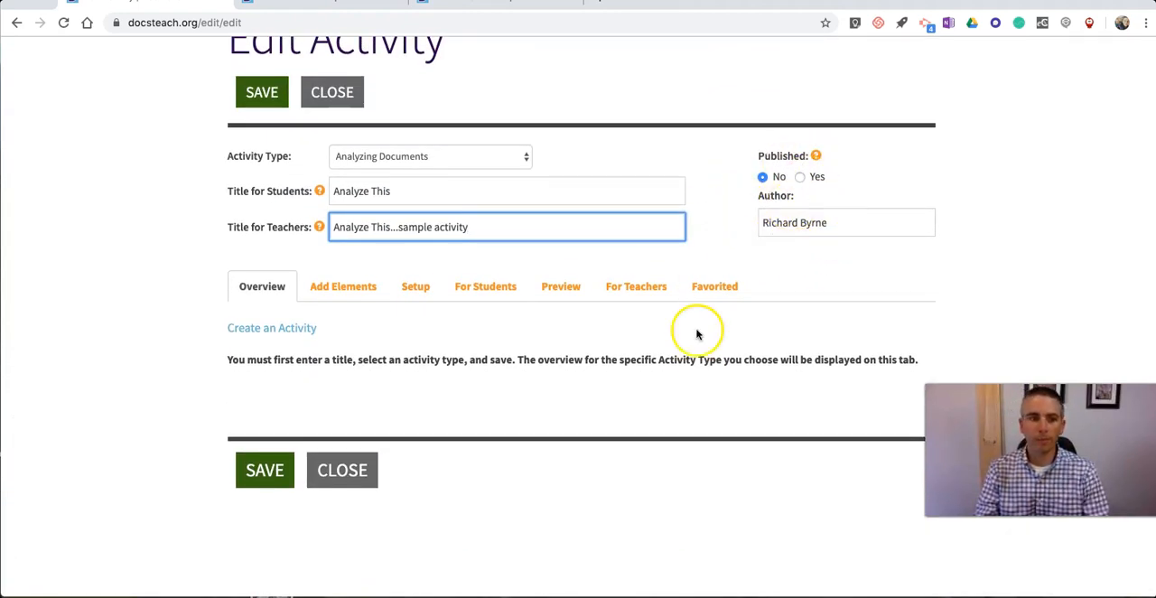
{"action": "scroll", "coordinate": [674, 343], "scroll_direction": "down", "scroll_amount": 1}
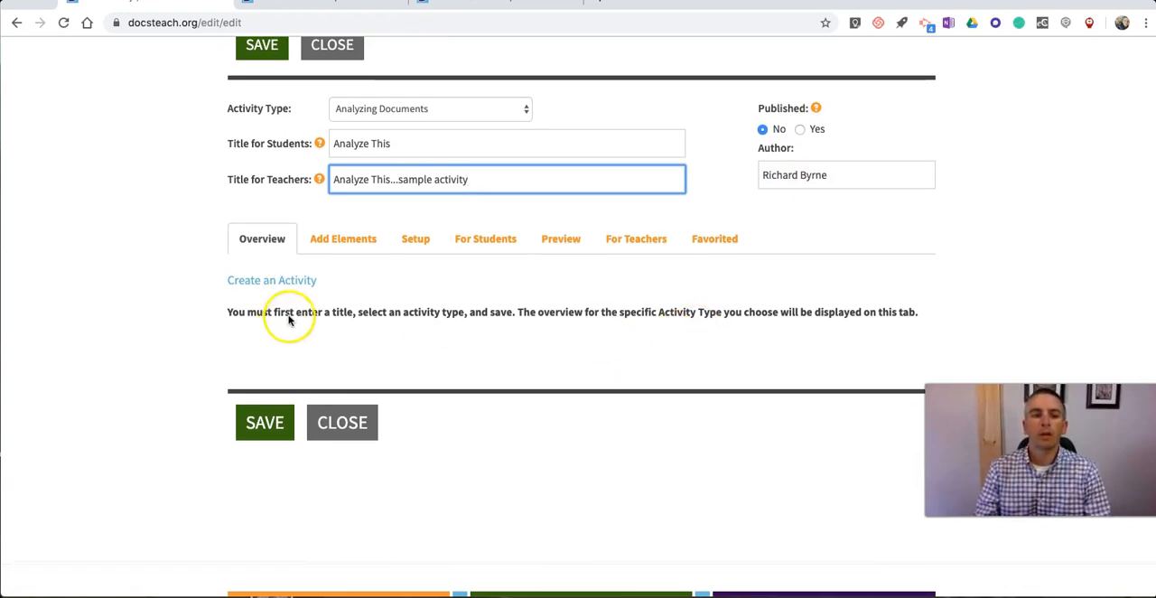
{"action": "left_click", "coordinate": [262, 424]}
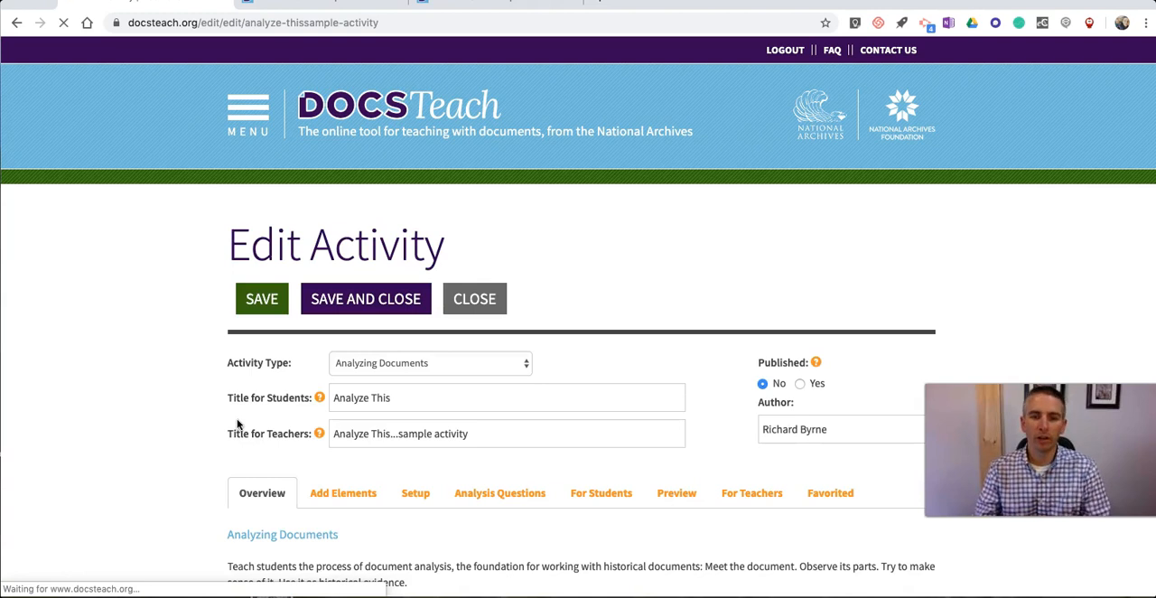
Step: Review the Analyzing Documents overview and start adding a document from the DocsTeach collection as an activity element
{"action": "scroll", "coordinate": [299, 348], "scroll_direction": "down", "scroll_amount": 3}
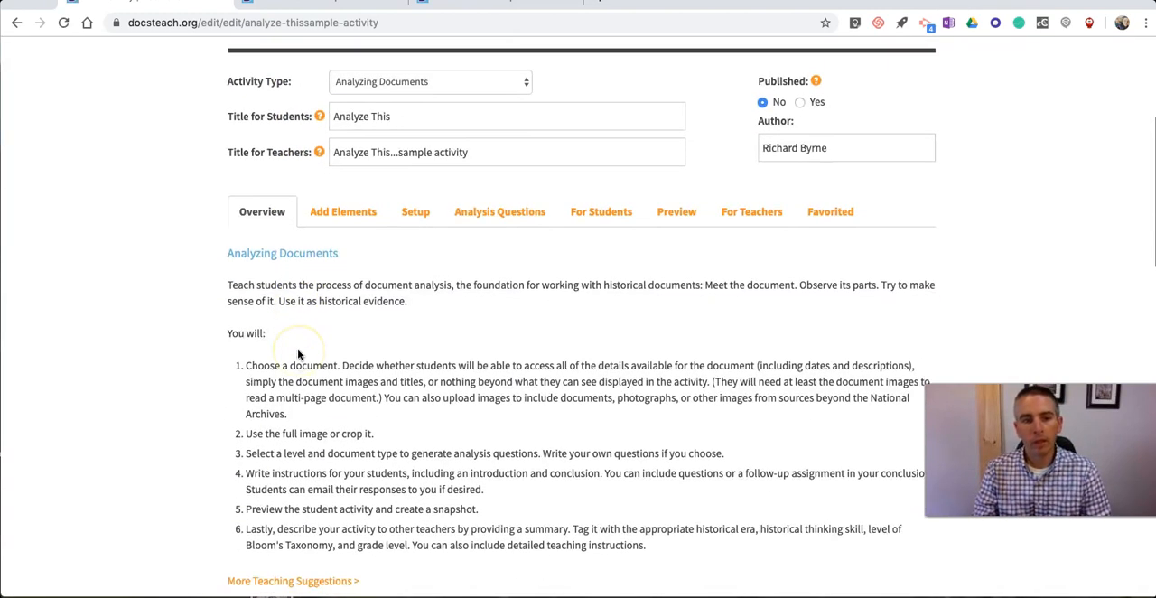
{"action": "scroll", "coordinate": [299, 354], "scroll_direction": "down", "scroll_amount": 1}
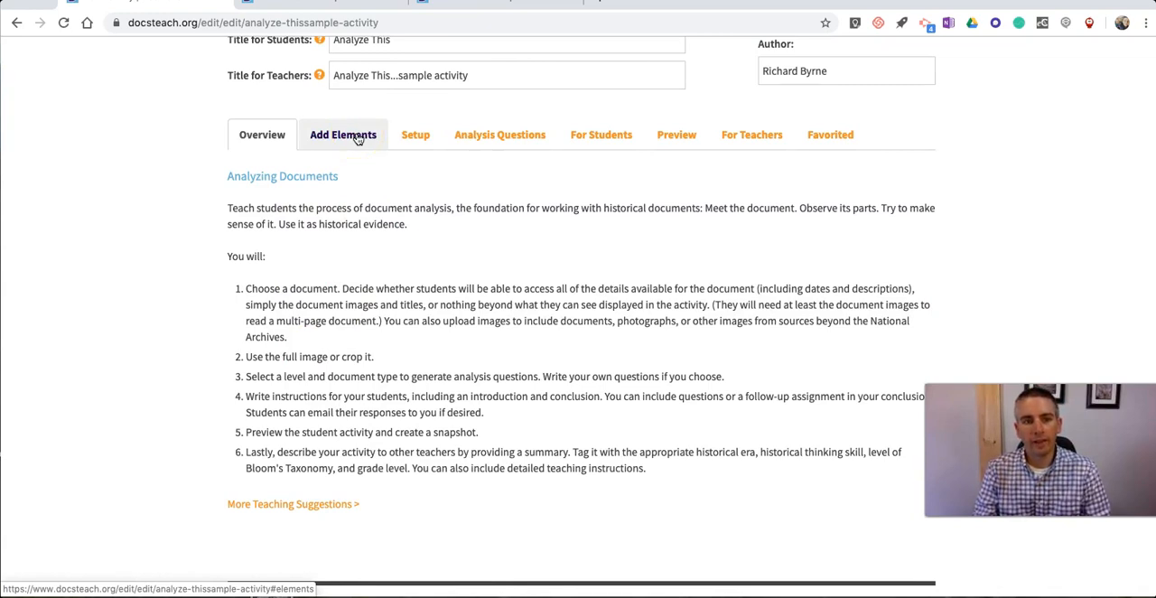
{"action": "left_click", "coordinate": [359, 138]}
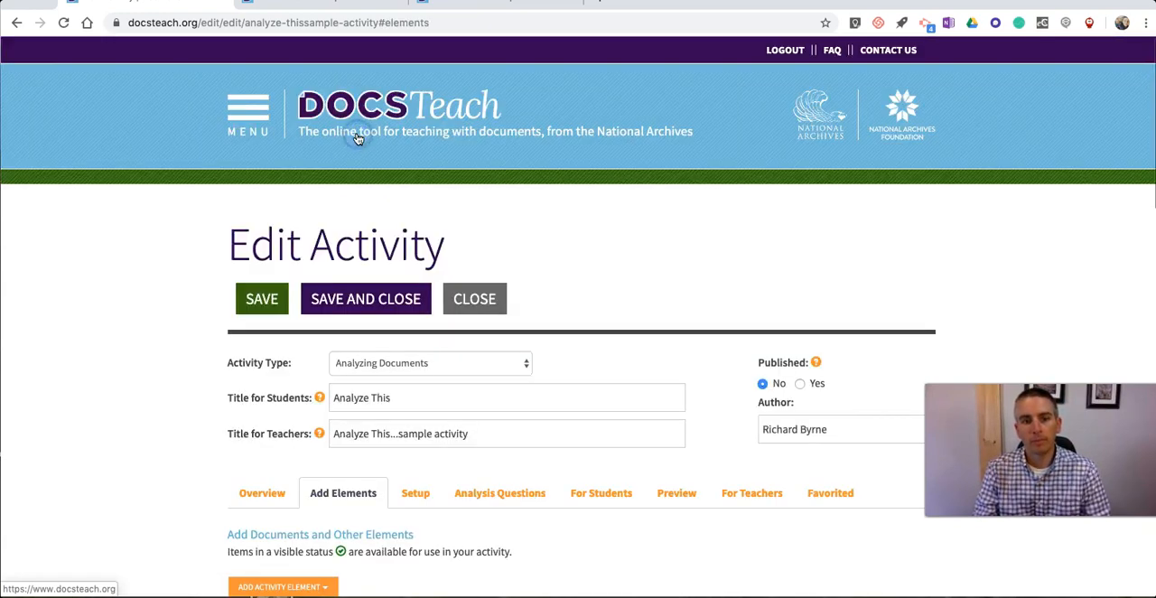
{"action": "scroll", "coordinate": [262, 215], "scroll_direction": "down", "scroll_amount": 2}
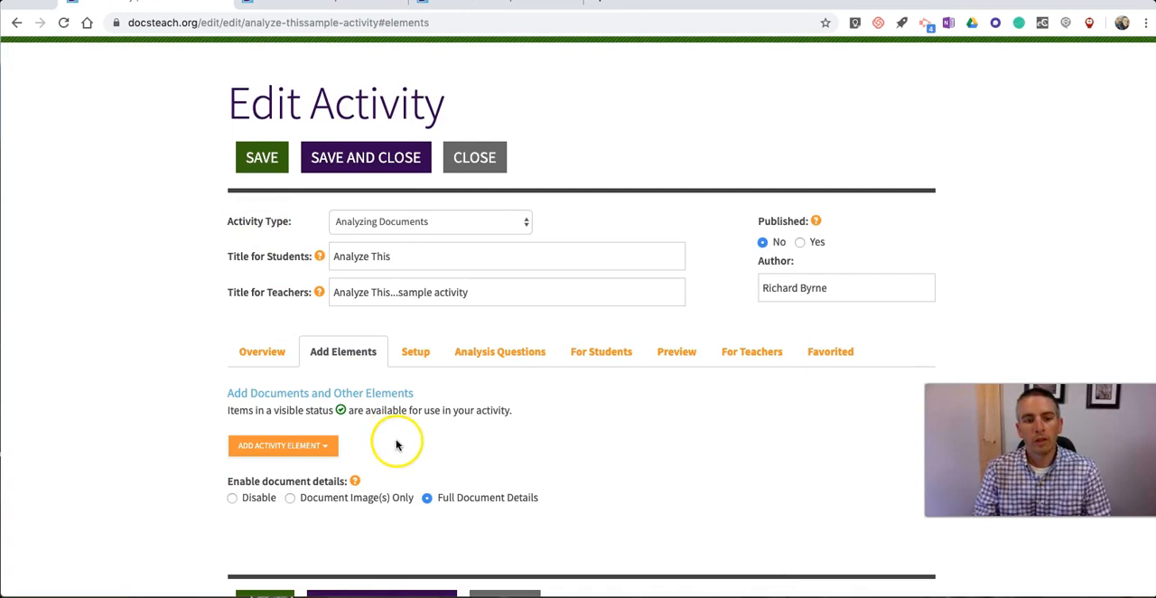
{"action": "scroll", "coordinate": [400, 440], "scroll_direction": "down", "scroll_amount": 1}
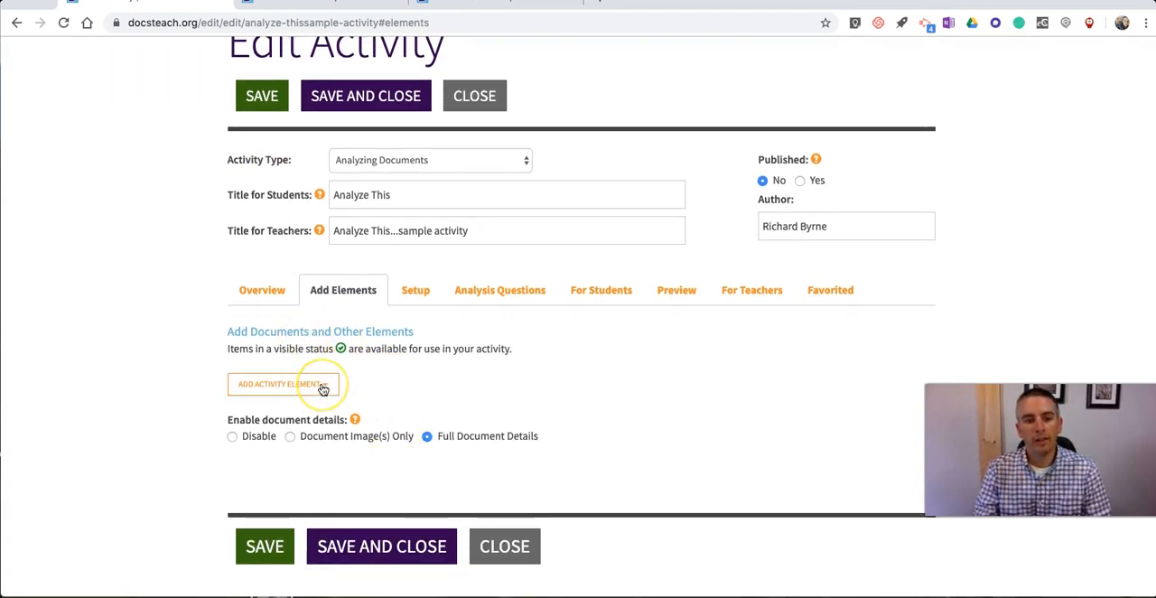
{"action": "left_click", "coordinate": [323, 386]}
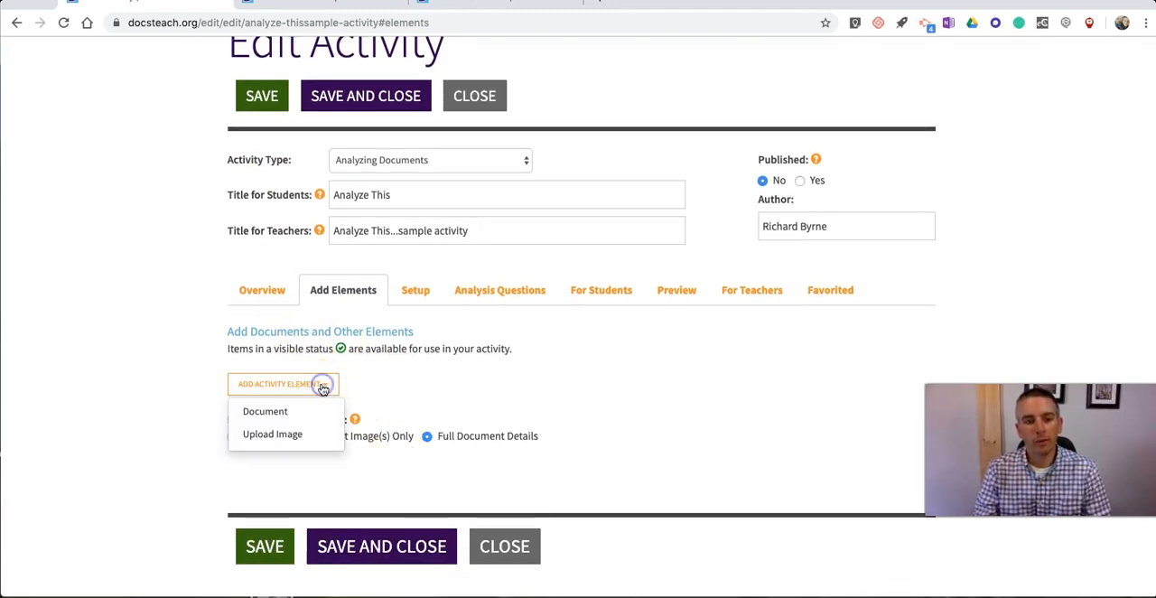
{"action": "left_click", "coordinate": [271, 412]}
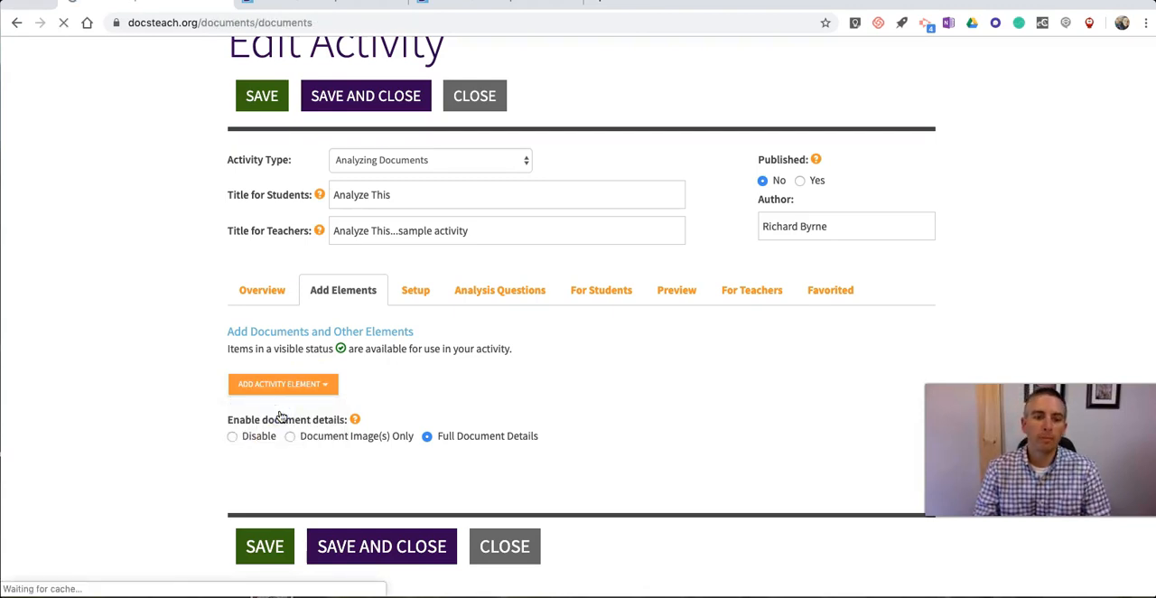
Step: Browse the Revolution and the New Nation (1754-1820s) documents and open Act for 1789 Federal Government Appropriations
{"action": "scroll", "coordinate": [190, 352], "scroll_direction": "down", "scroll_amount": 3}
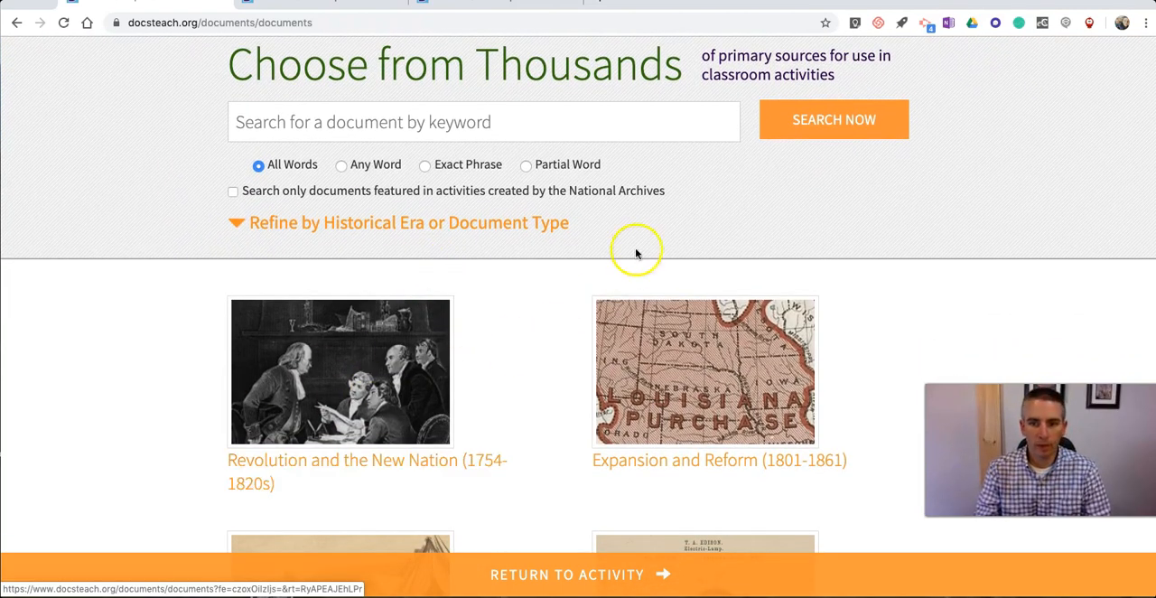
{"action": "scroll", "coordinate": [635, 255], "scroll_direction": "up", "scroll_amount": 2}
{"action": "scroll", "coordinate": [629, 266], "scroll_direction": "down", "scroll_amount": 3}
{"action": "left_click", "coordinate": [325, 295]}
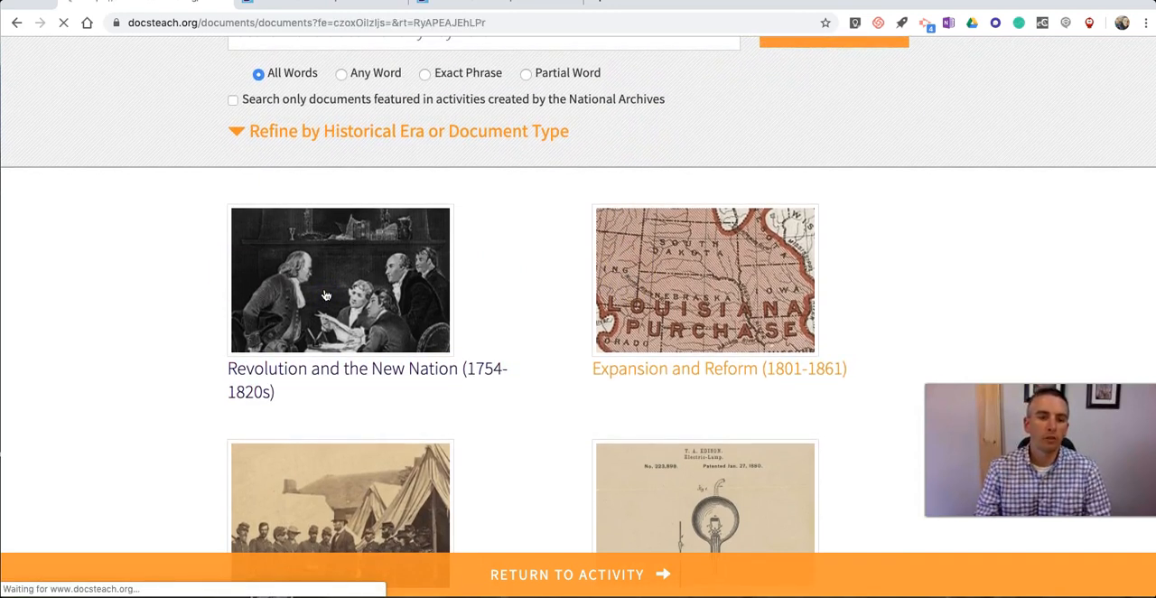
{"action": "scroll", "coordinate": [194, 294], "scroll_direction": "down", "scroll_amount": 5}
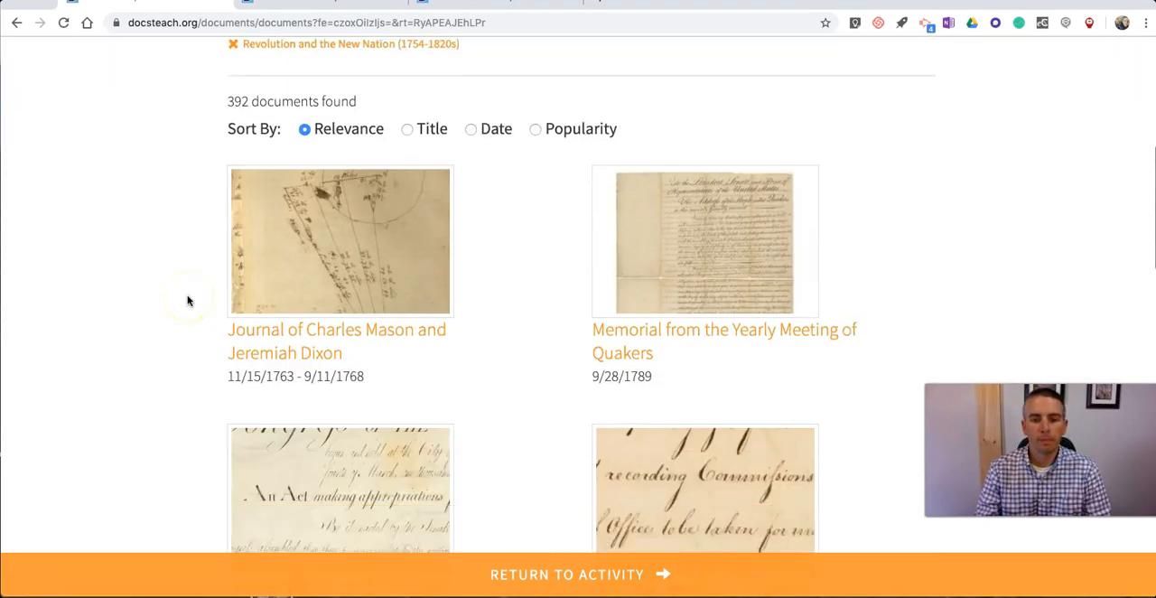
{"action": "scroll", "coordinate": [155, 311], "scroll_direction": "down", "scroll_amount": 1}
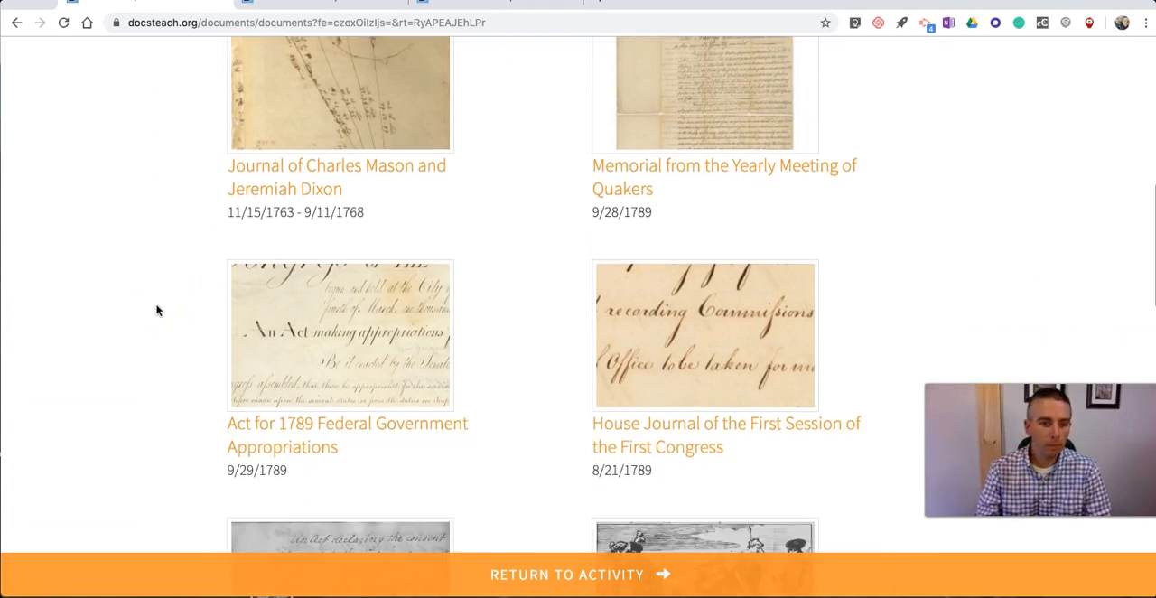
{"action": "left_click", "coordinate": [349, 358]}
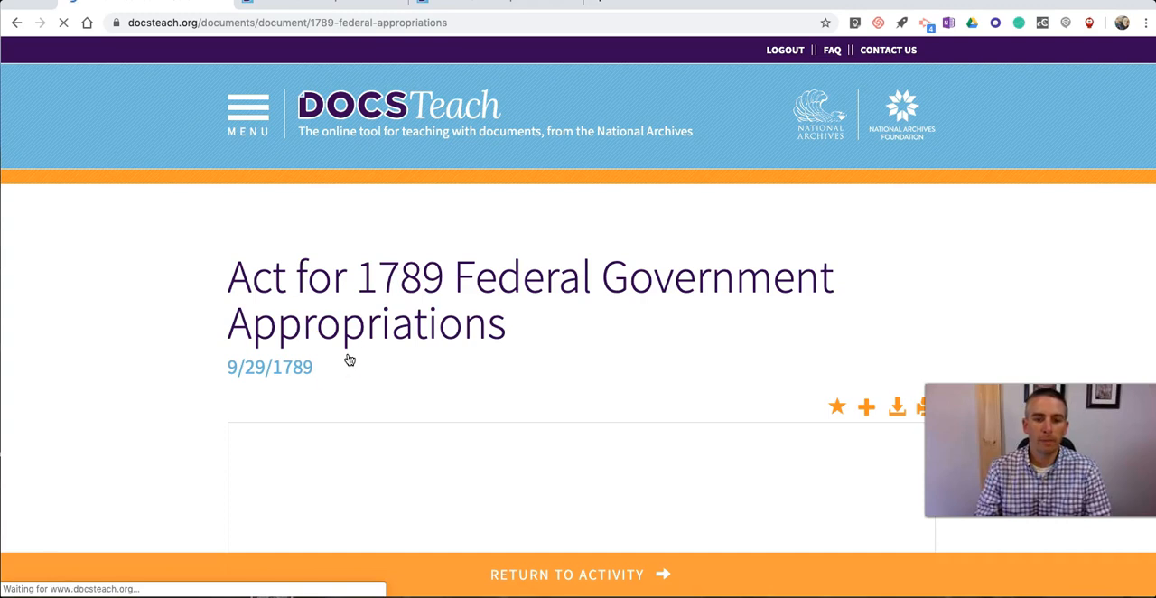
Step: Add all pages of the appropriations act to the "Analyze This...sample activity" activity and return to editing it
{"action": "scroll", "coordinate": [323, 348], "scroll_direction": "down", "scroll_amount": 3}
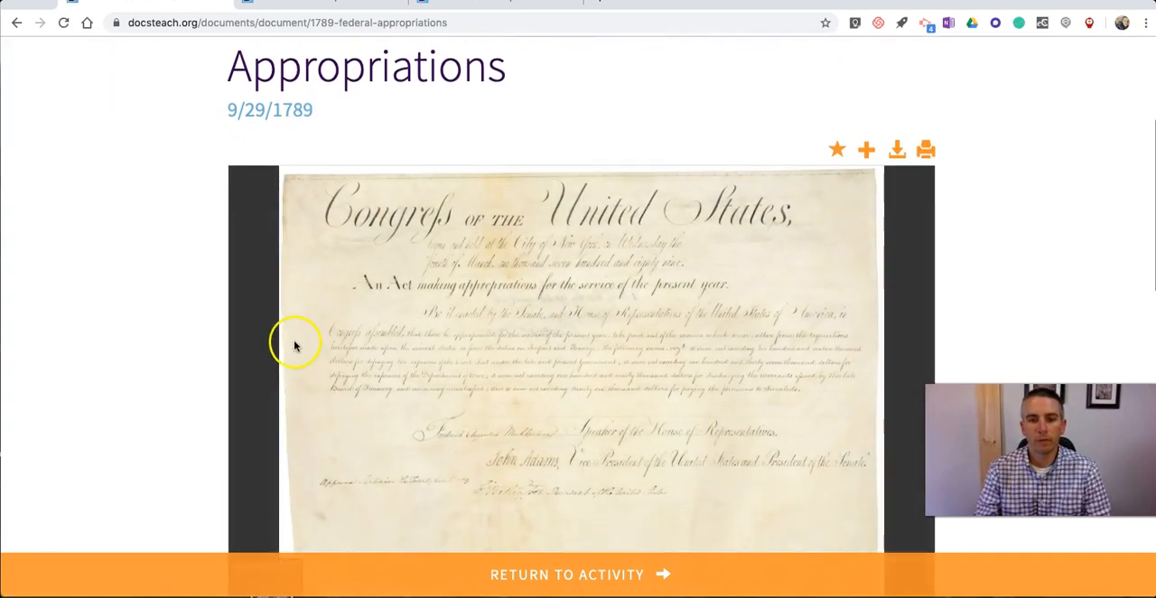
{"action": "scroll", "coordinate": [903, 216], "scroll_direction": "down", "scroll_amount": 1}
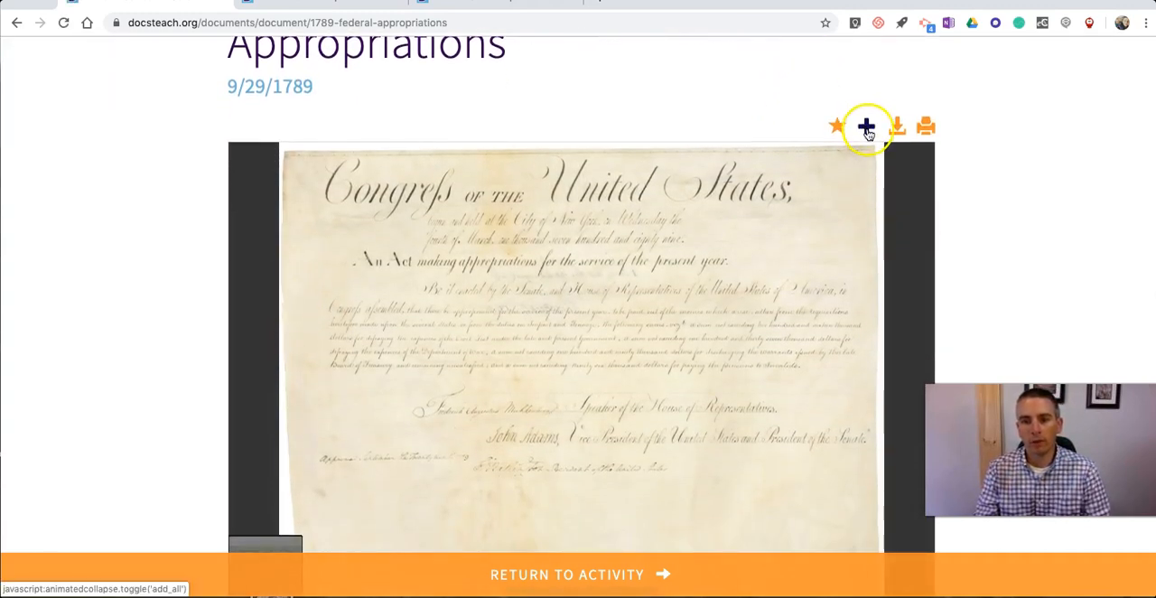
{"action": "left_click", "coordinate": [867, 128]}
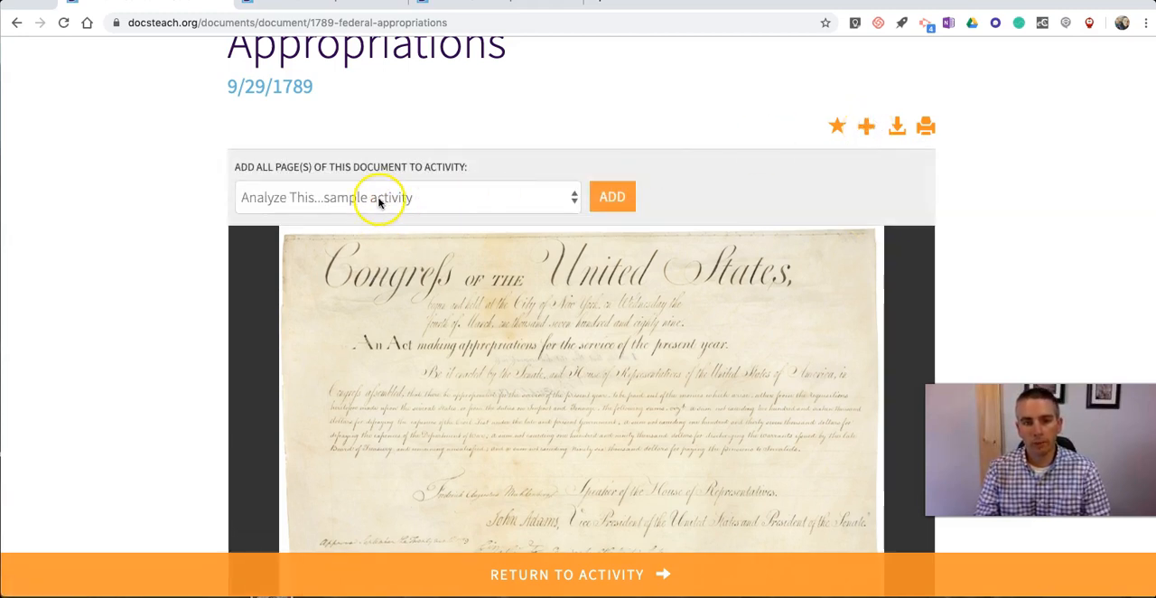
{"action": "left_click", "coordinate": [618, 201]}
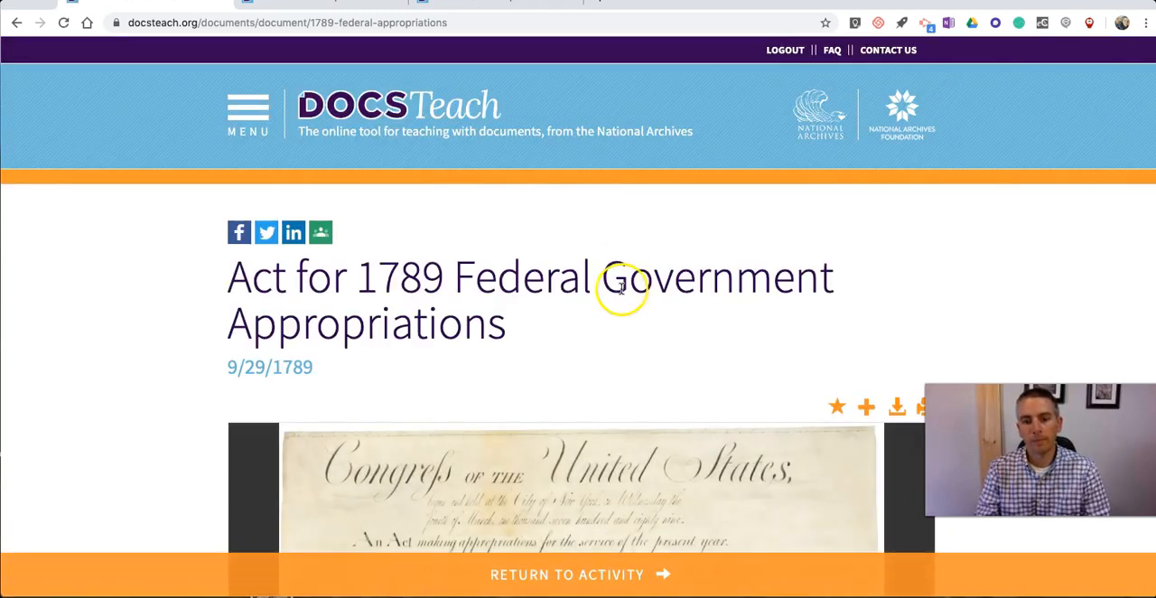
{"action": "left_click", "coordinate": [618, 582]}
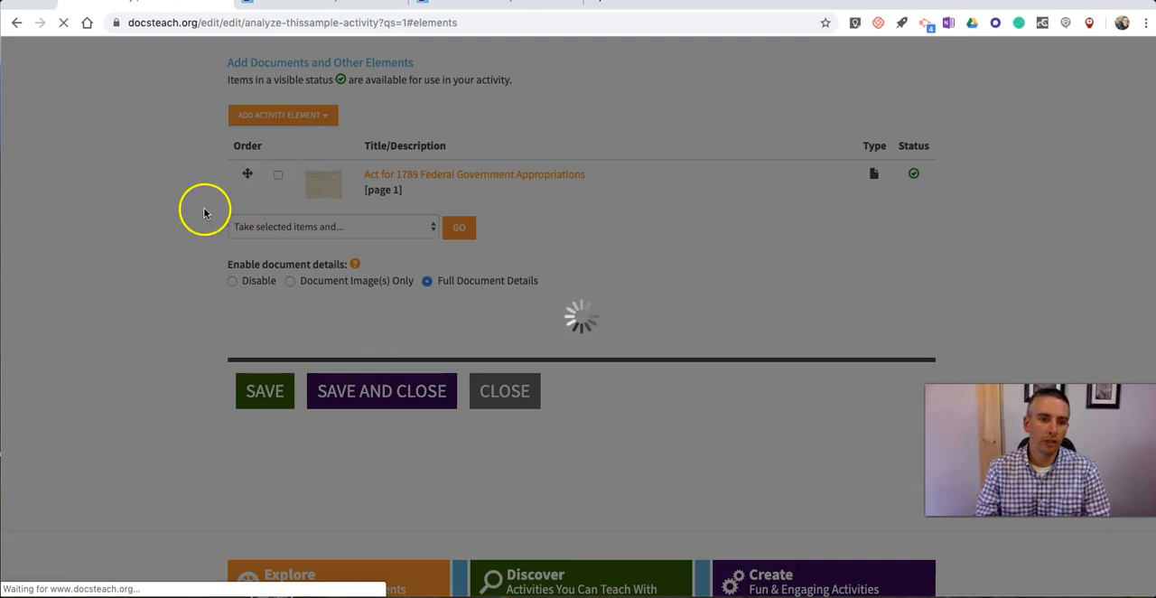
Step: Select the added appropriations document with the option to show it in the activity, and save the activity
{"action": "scroll", "coordinate": [204, 215], "scroll_direction": "up", "scroll_amount": 1}
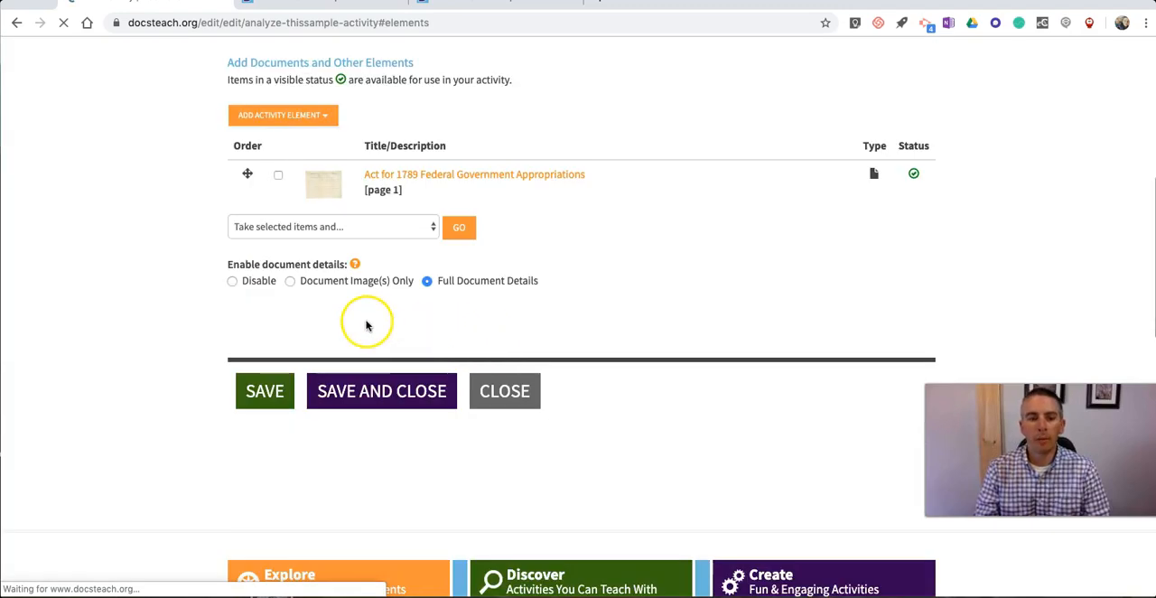
{"action": "left_click", "coordinate": [394, 201]}
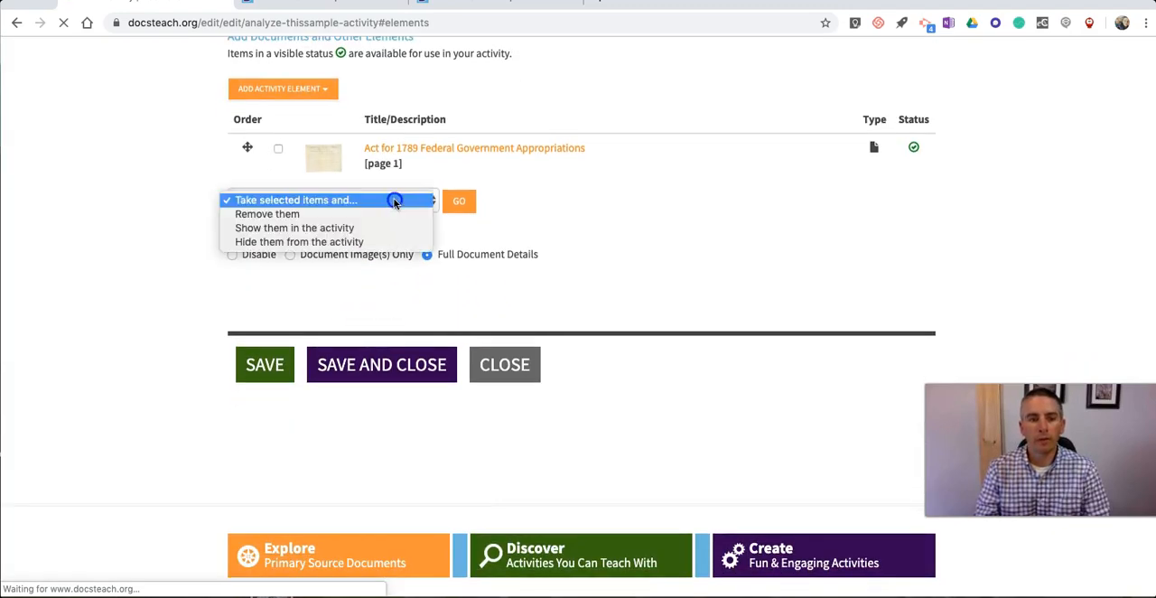
{"action": "left_click", "coordinate": [351, 228]}
{"action": "left_click", "coordinate": [279, 151]}
{"action": "left_click", "coordinate": [269, 364]}
{"action": "left_click", "coordinate": [277, 358]}
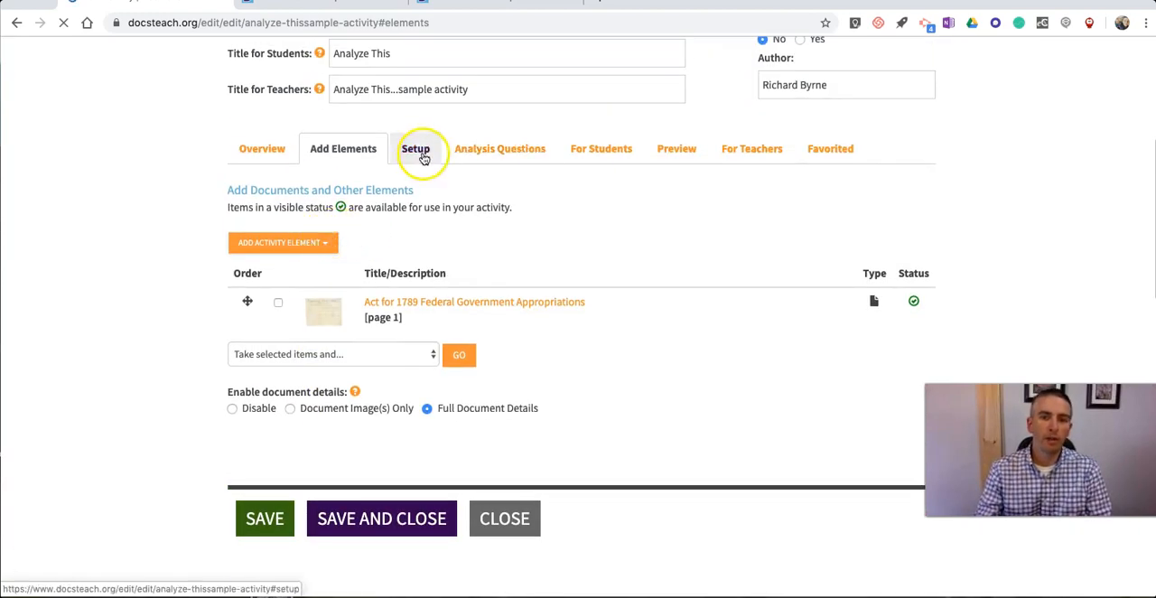
Step: Begin the activity setup and choose the 1789 appropriations act as the document to present
{"action": "left_click", "coordinate": [415, 225]}
{"action": "scroll", "coordinate": [479, 271], "scroll_direction": "down", "scroll_amount": 3}
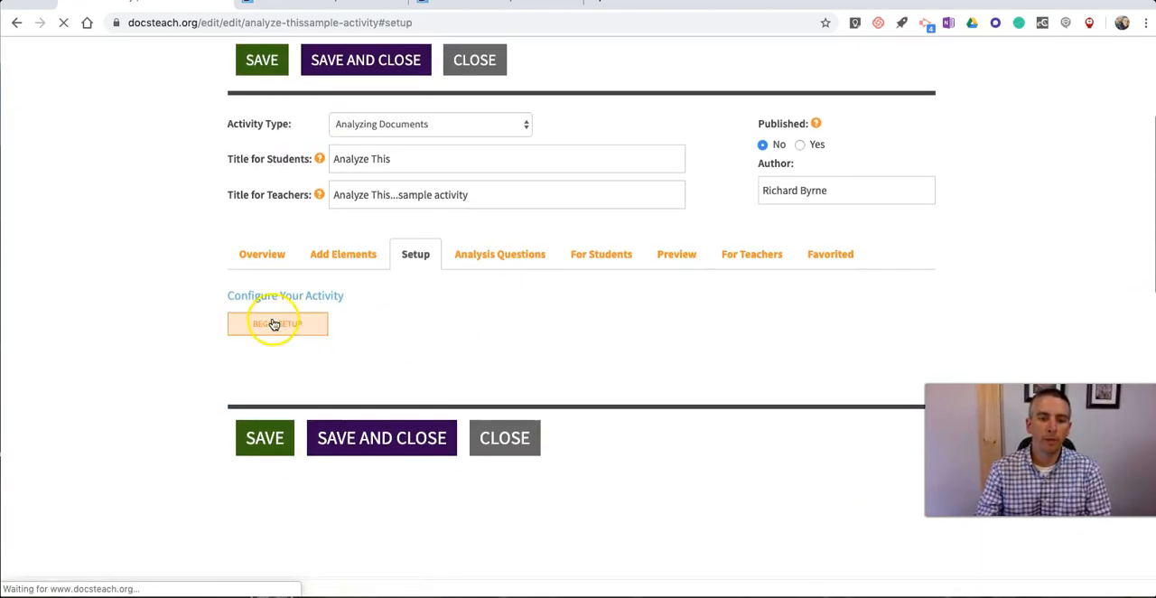
{"action": "left_click", "coordinate": [276, 326]}
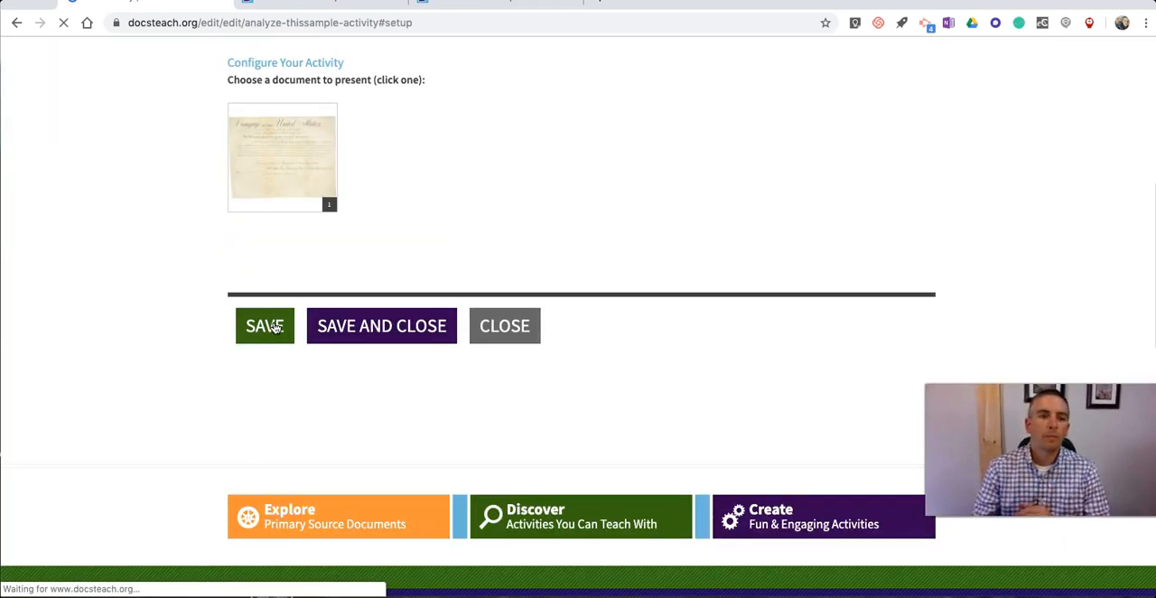
{"action": "left_click", "coordinate": [271, 184]}
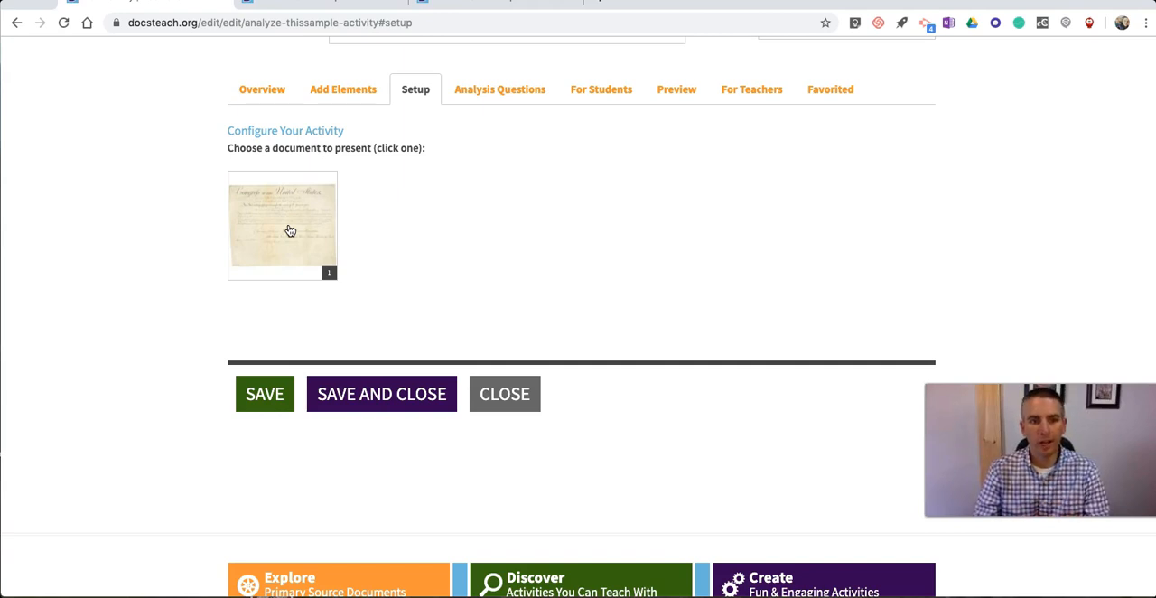
{"action": "left_click", "coordinate": [291, 232]}
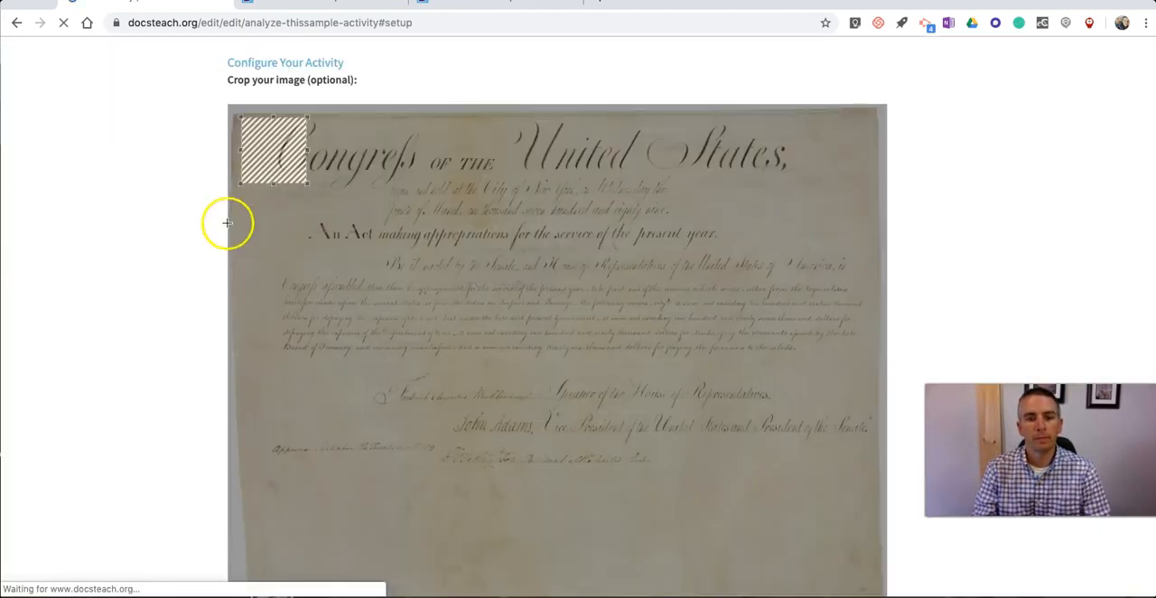
Step: Crop the document image to its written portion, leaving out the blank lower part, and save the activity
{"action": "mouse_move", "coordinate": [309, 188]}
{"action": "left_mouse_down"}
{"action": "mouse_move", "coordinate": [461, 332]}
{"action": "mouse_move", "coordinate": [731, 462]}
{"action": "mouse_move", "coordinate": [879, 490]}
{"action": "left_mouse_up"}
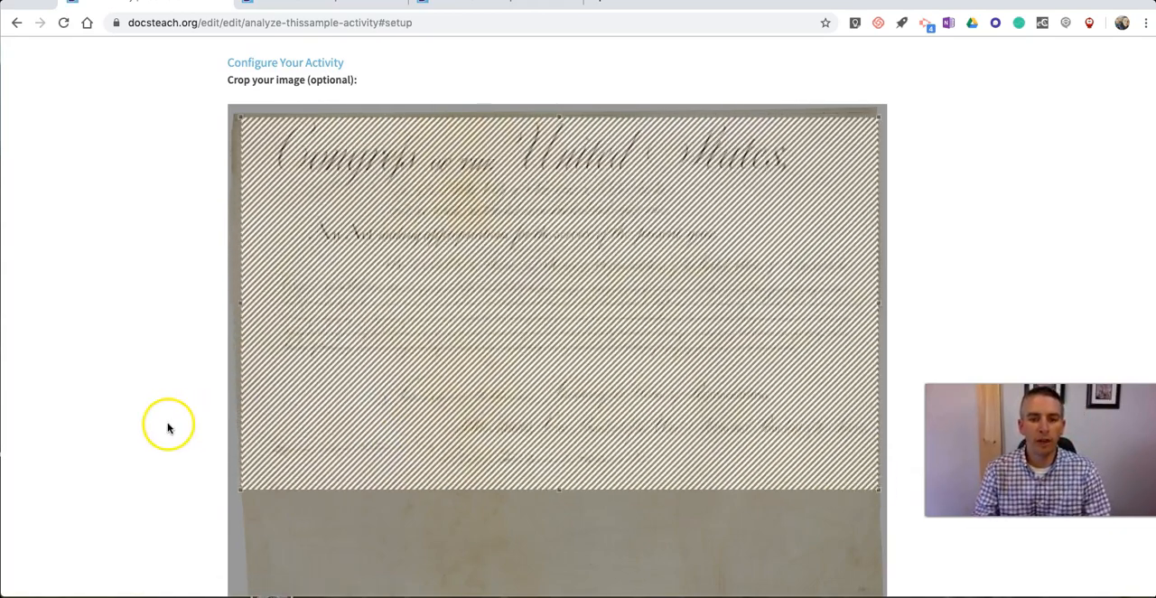
{"action": "scroll", "coordinate": [165, 428], "scroll_direction": "down", "scroll_amount": 2}
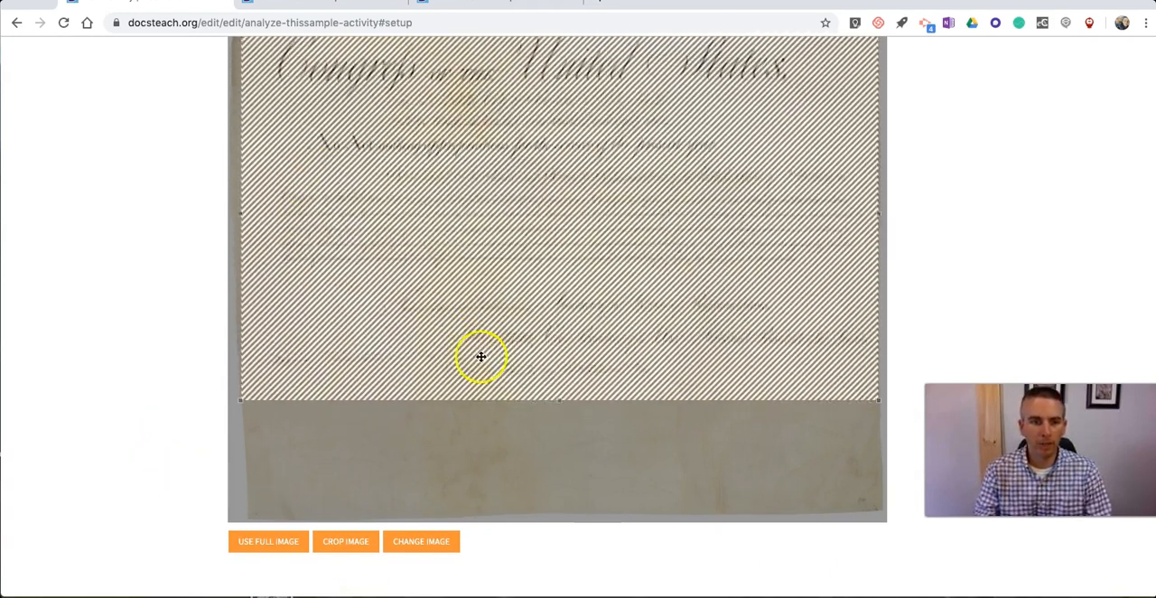
{"action": "scroll", "coordinate": [181, 362], "scroll_direction": "up", "scroll_amount": 1}
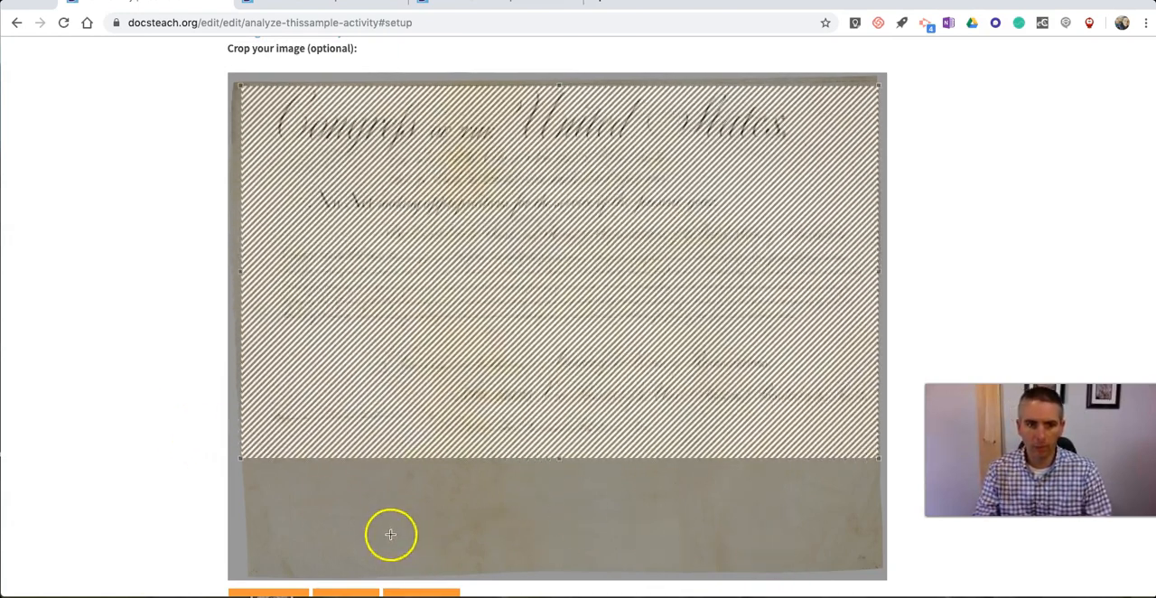
{"action": "scroll", "coordinate": [158, 487], "scroll_direction": "down", "scroll_amount": 1}
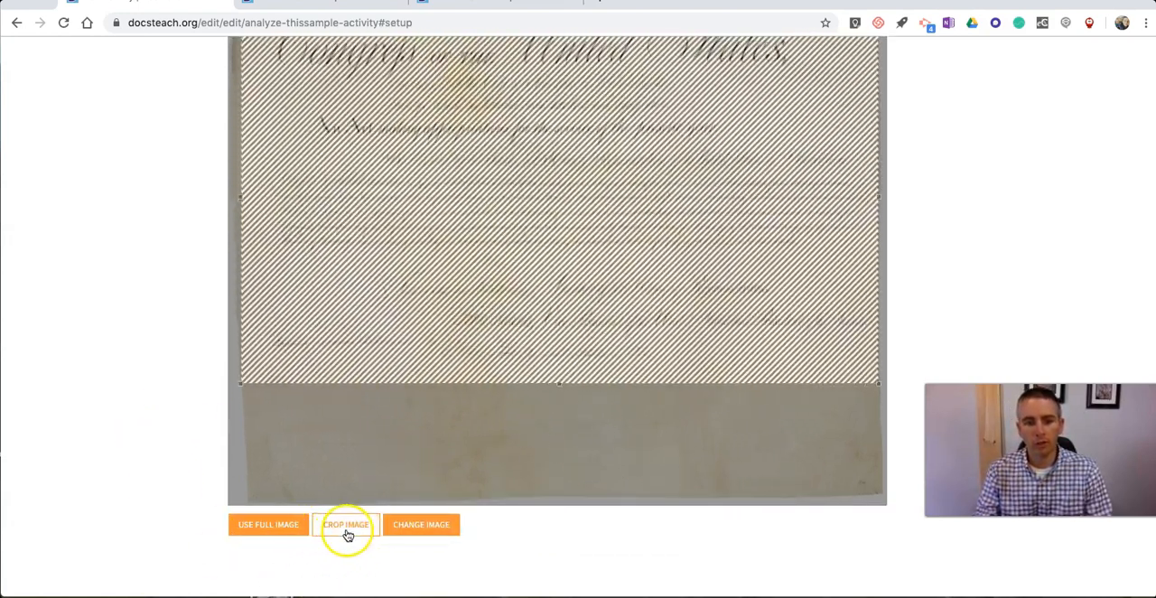
{"action": "left_click", "coordinate": [347, 533]}
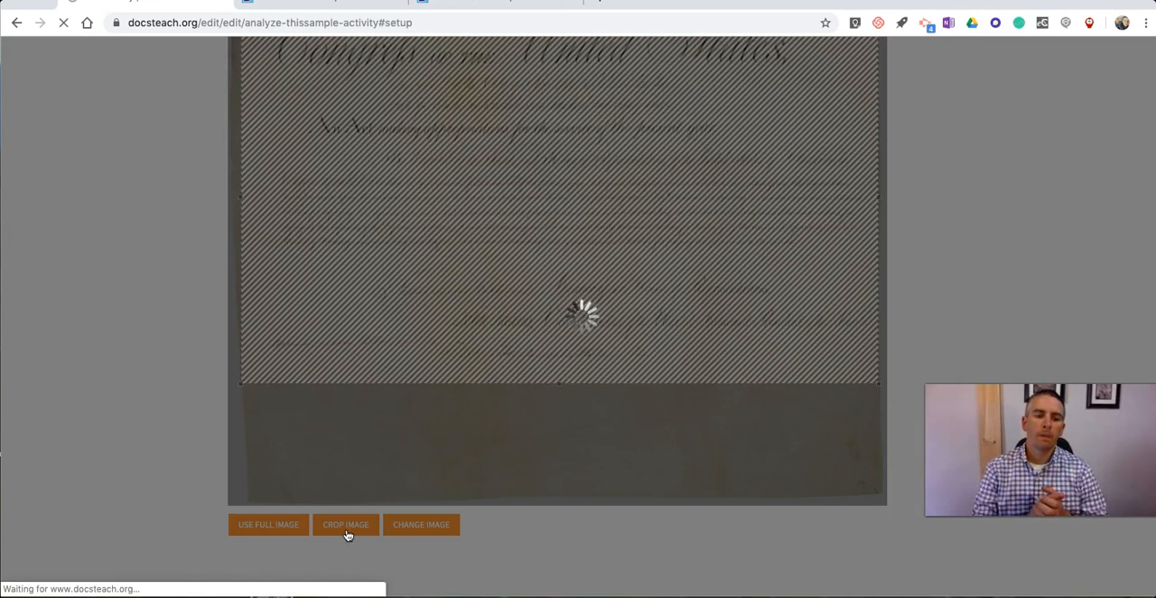
{"action": "scroll", "coordinate": [346, 535], "scroll_direction": "up", "scroll_amount": 3}
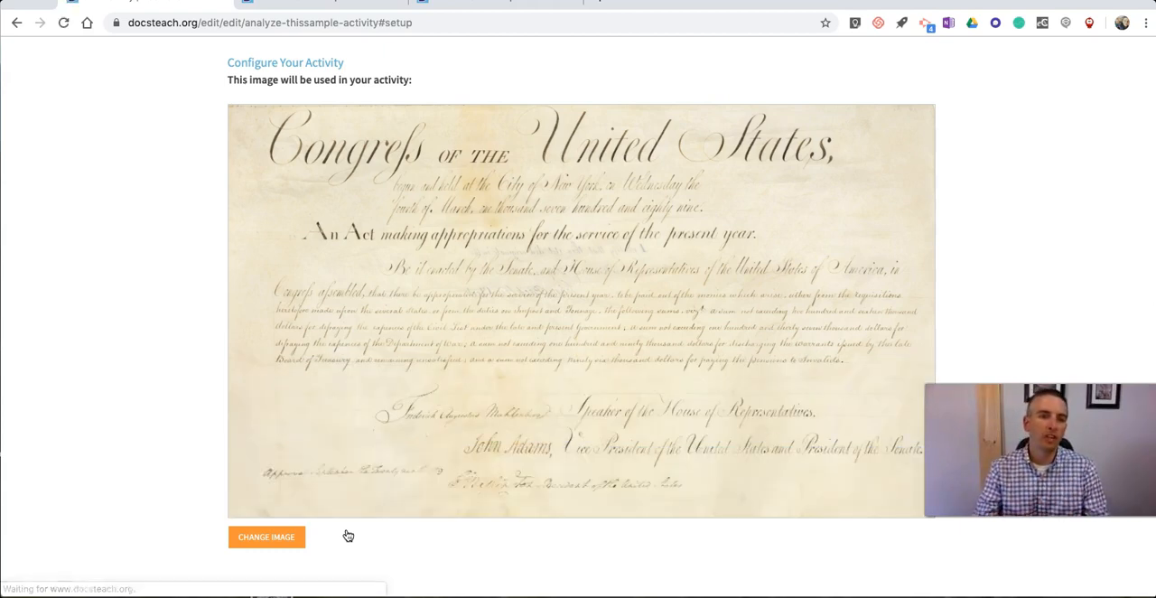
{"action": "scroll", "coordinate": [340, 530], "scroll_direction": "up", "scroll_amount": 2}
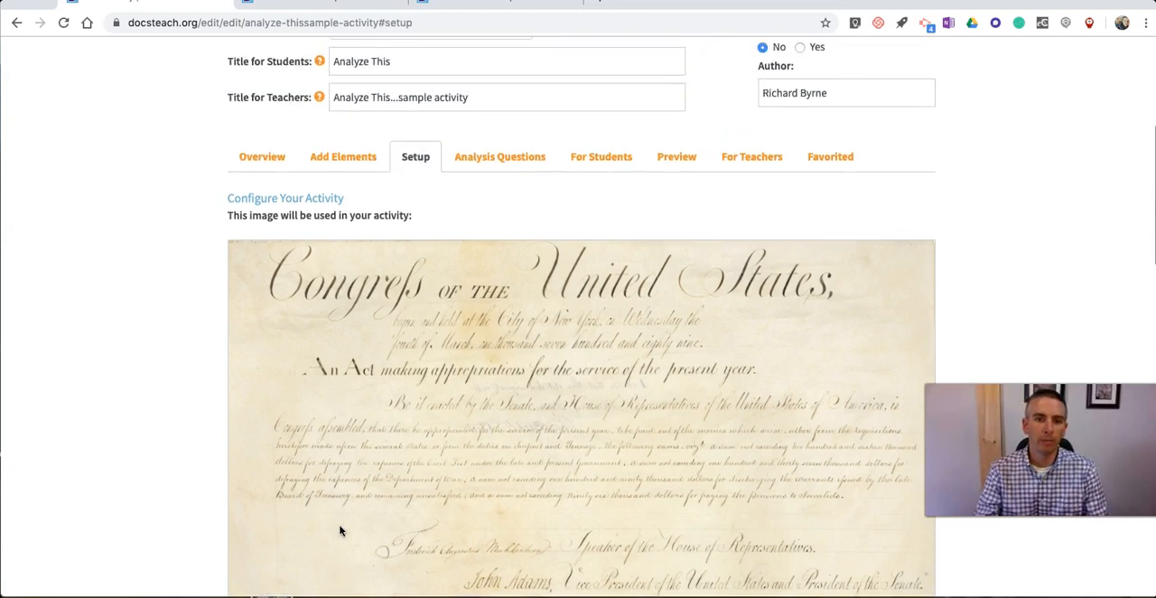
{"action": "scroll", "coordinate": [338, 529], "scroll_direction": "down", "scroll_amount": 4}
{"action": "left_click", "coordinate": [262, 505]}
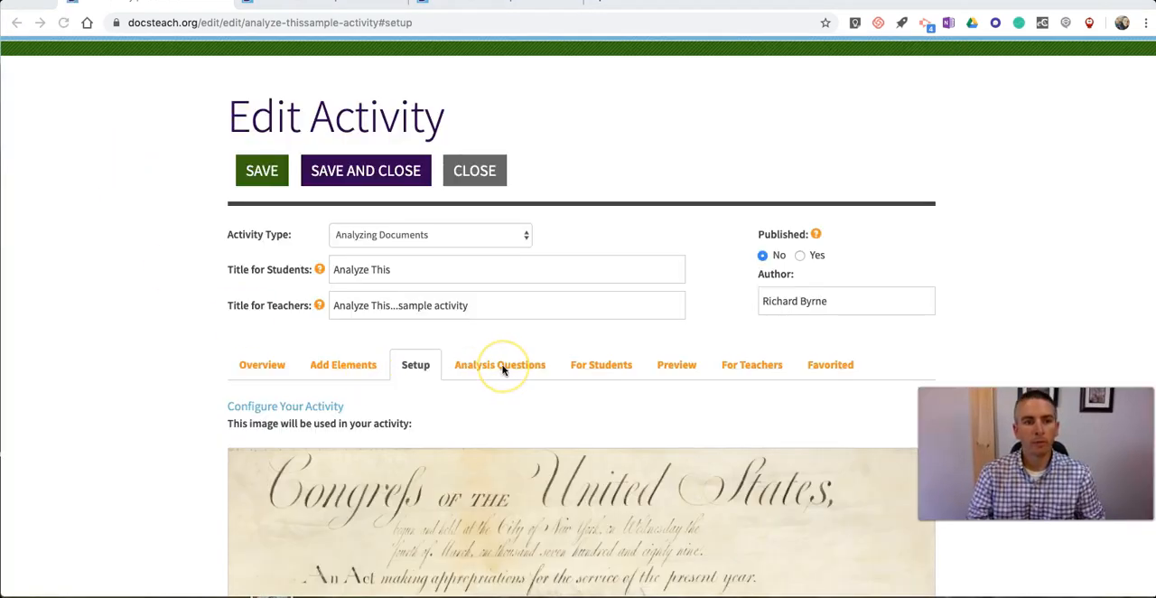
Step: Set the level of the analysis questions to Questions for Intermediate or Secondary Students
{"action": "left_click", "coordinate": [503, 365]}
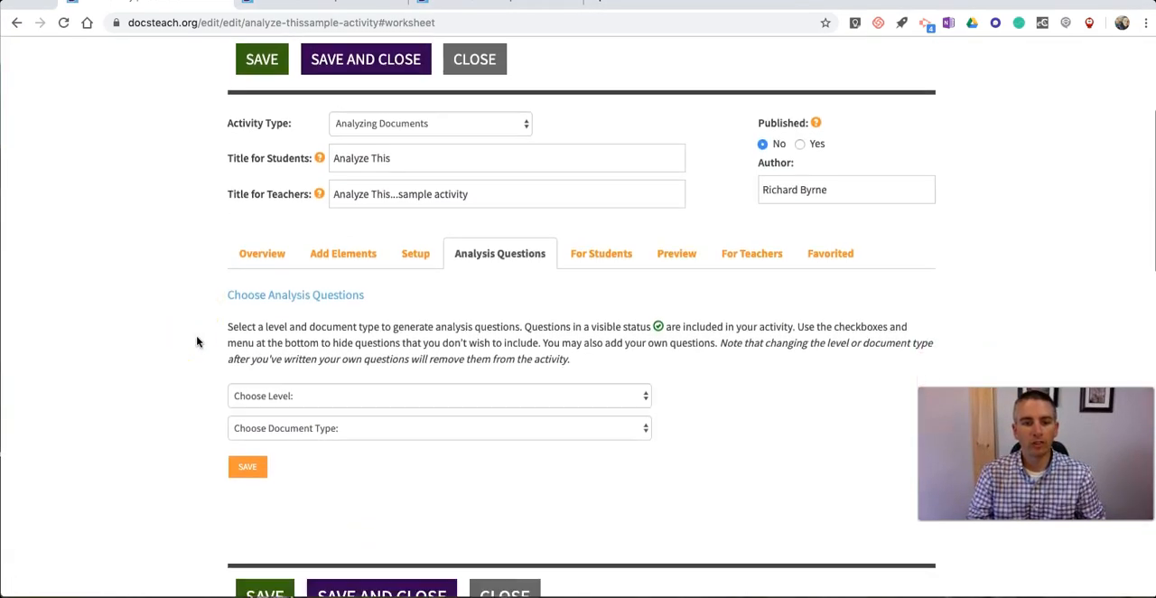
{"action": "left_click", "coordinate": [411, 336]}
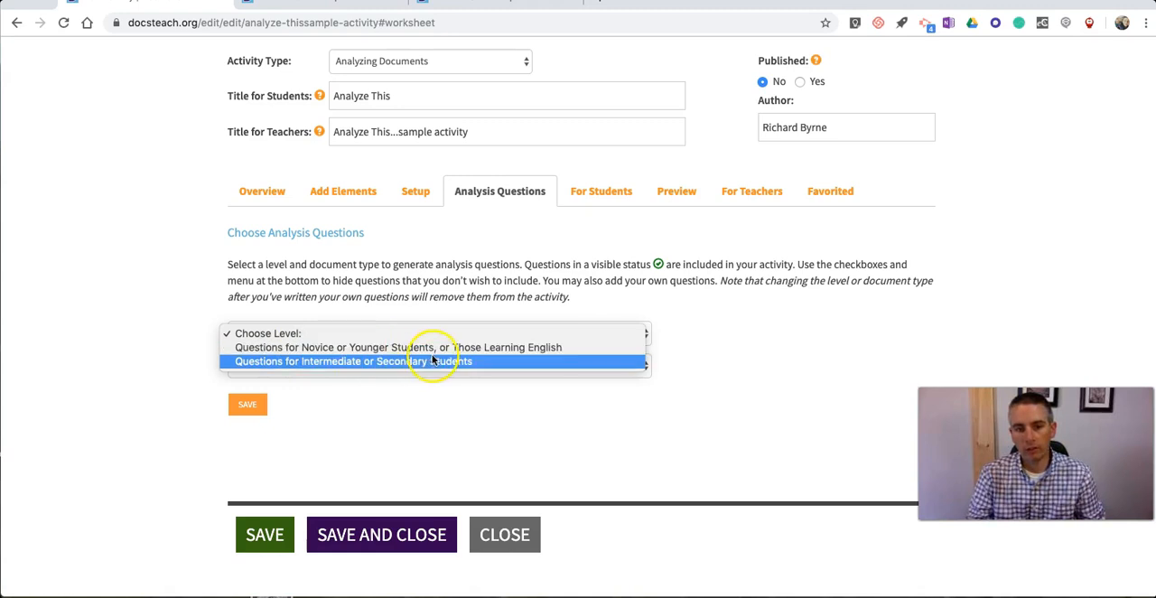
{"action": "left_click", "coordinate": [376, 361]}
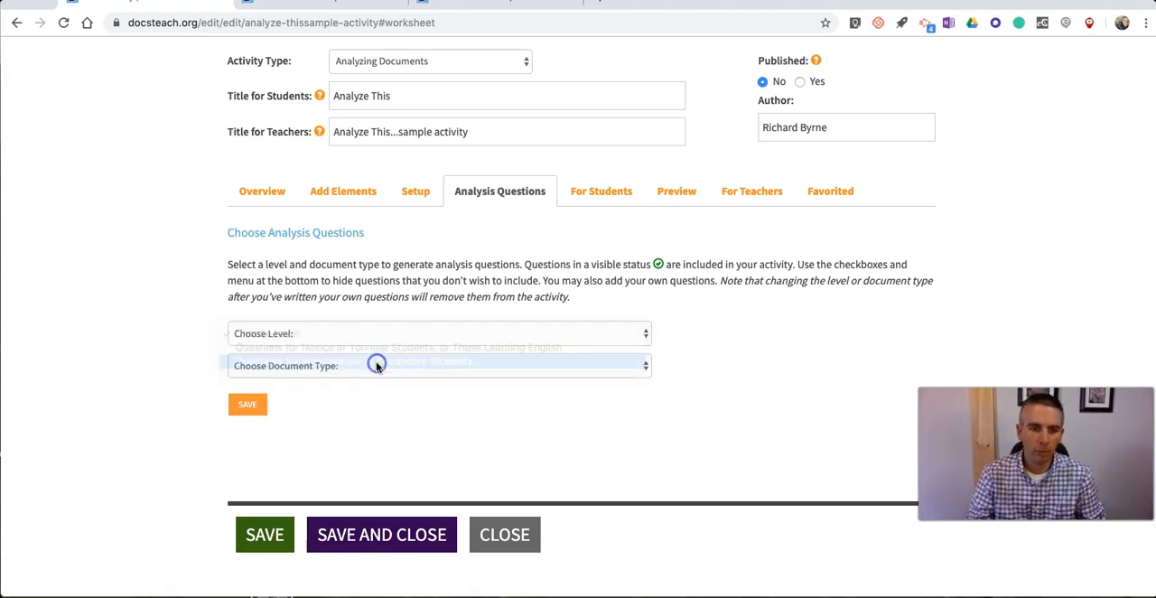
Step: Set the document type to Written Document, save to generate the analysis questions, and review them
{"action": "left_click", "coordinate": [376, 366]}
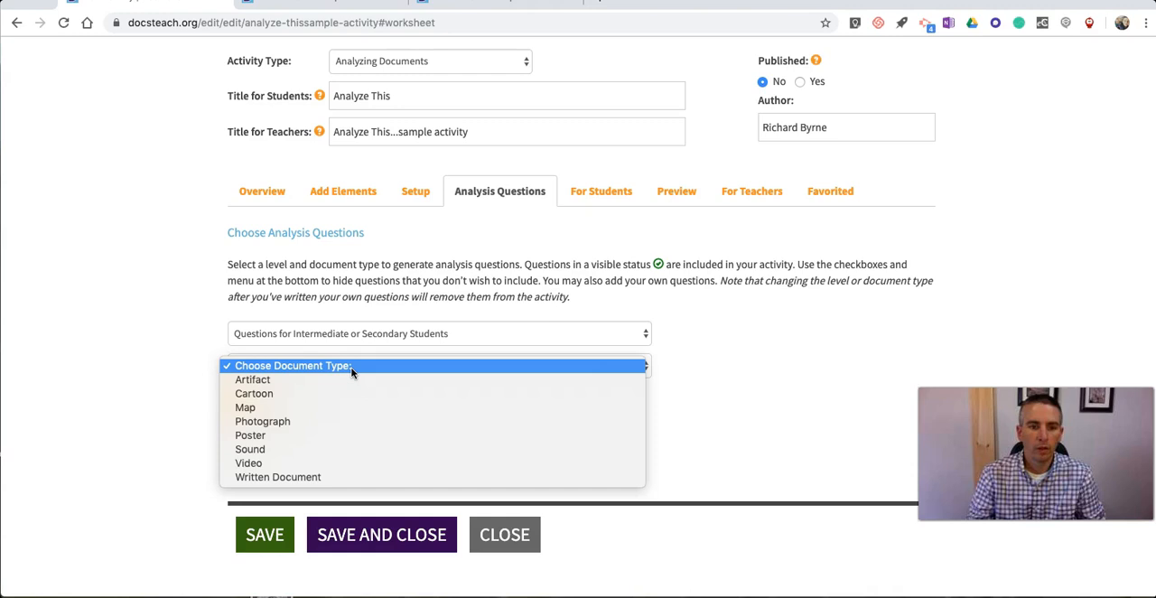
{"action": "left_click", "coordinate": [287, 476]}
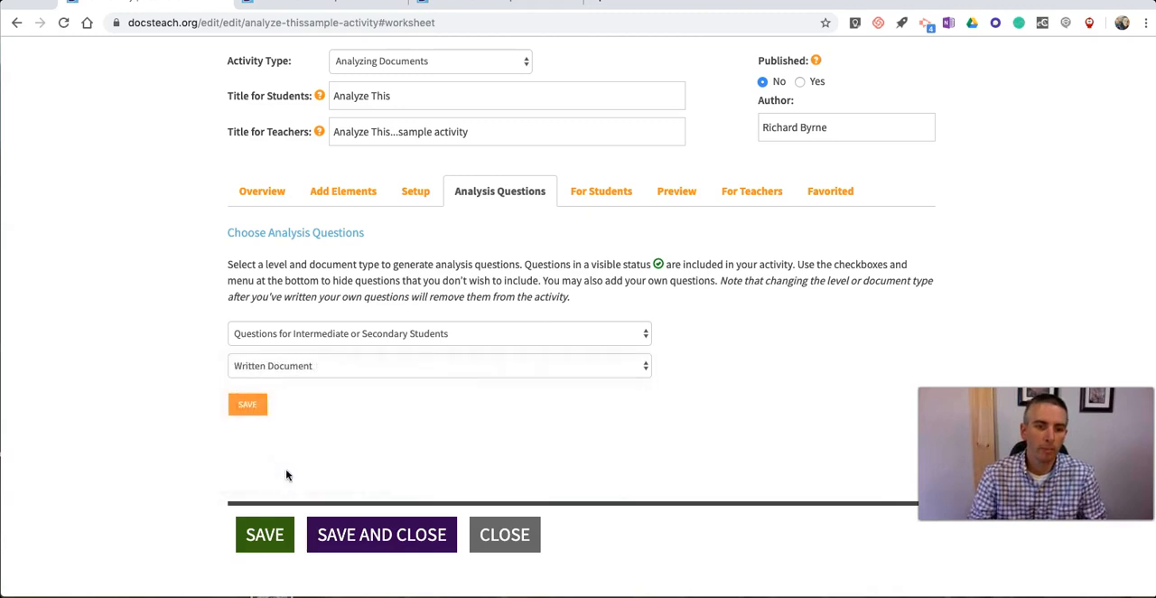
{"action": "left_click", "coordinate": [245, 408]}
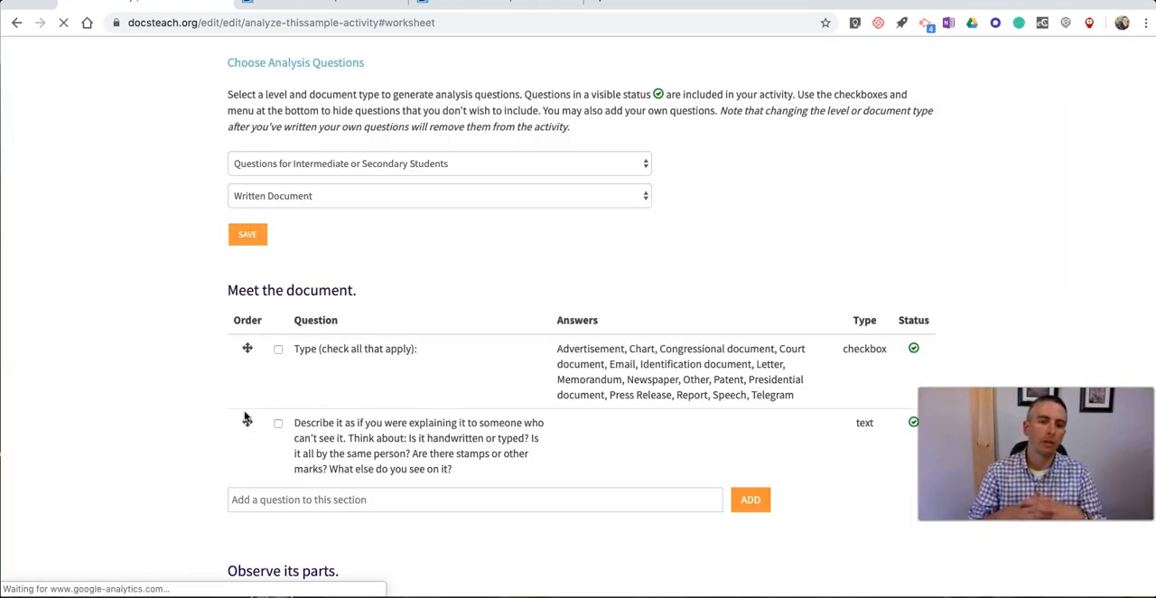
{"action": "scroll", "coordinate": [246, 418], "scroll_direction": "down", "scroll_amount": 3}
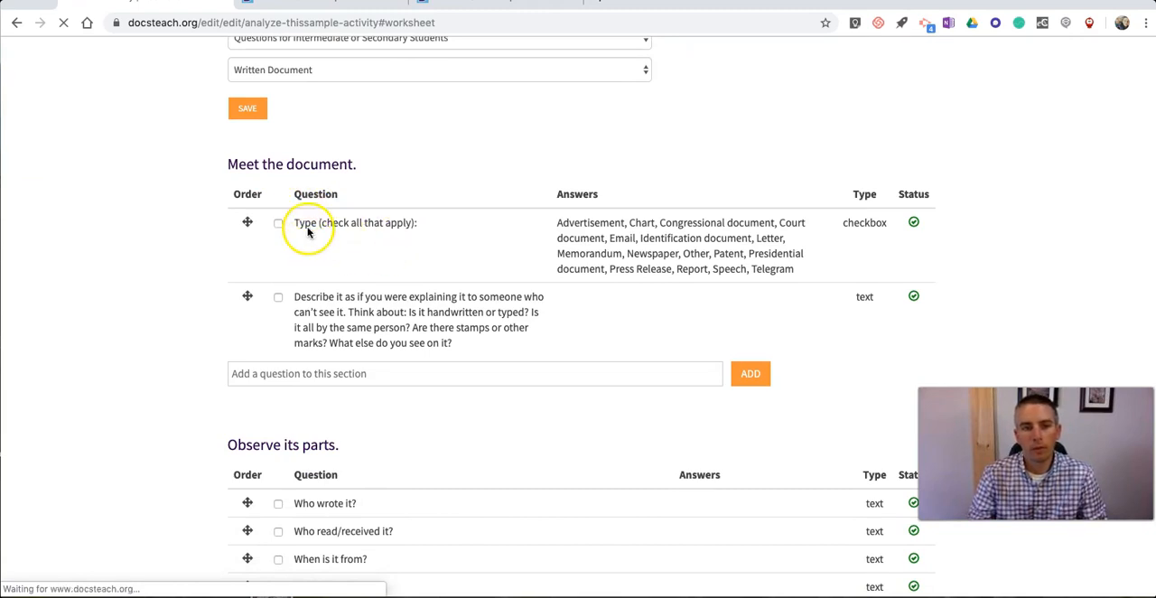
{"action": "scroll", "coordinate": [221, 271], "scroll_direction": "down", "scroll_amount": 2}
{"action": "scroll", "coordinate": [221, 271], "scroll_direction": "down", "scroll_amount": 10}
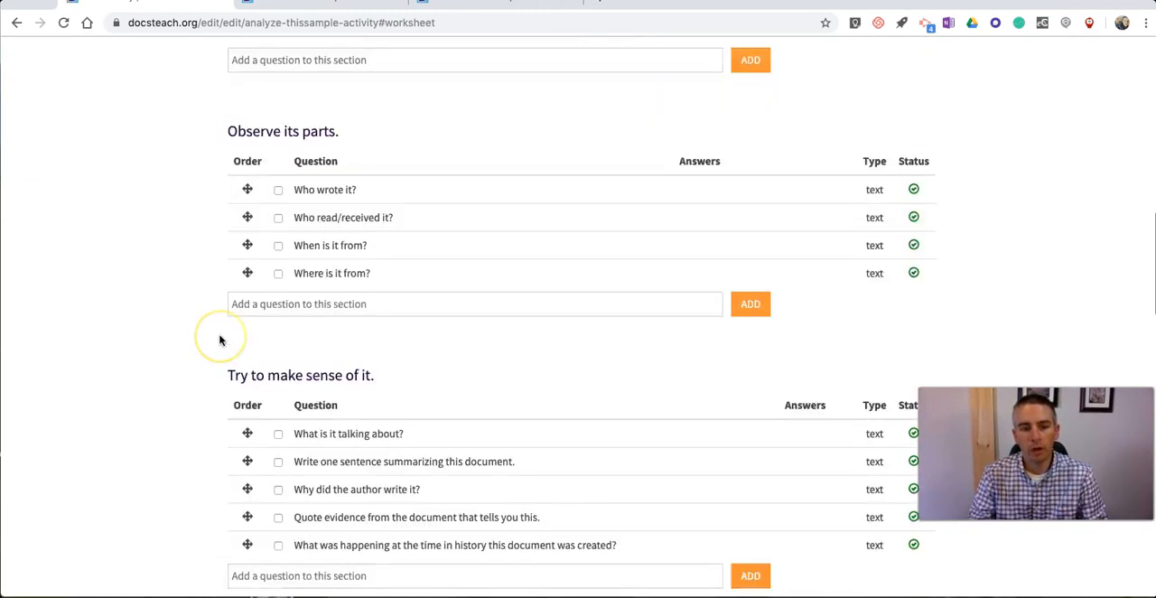
{"action": "scroll", "coordinate": [222, 317], "scroll_direction": "down", "scroll_amount": 8}
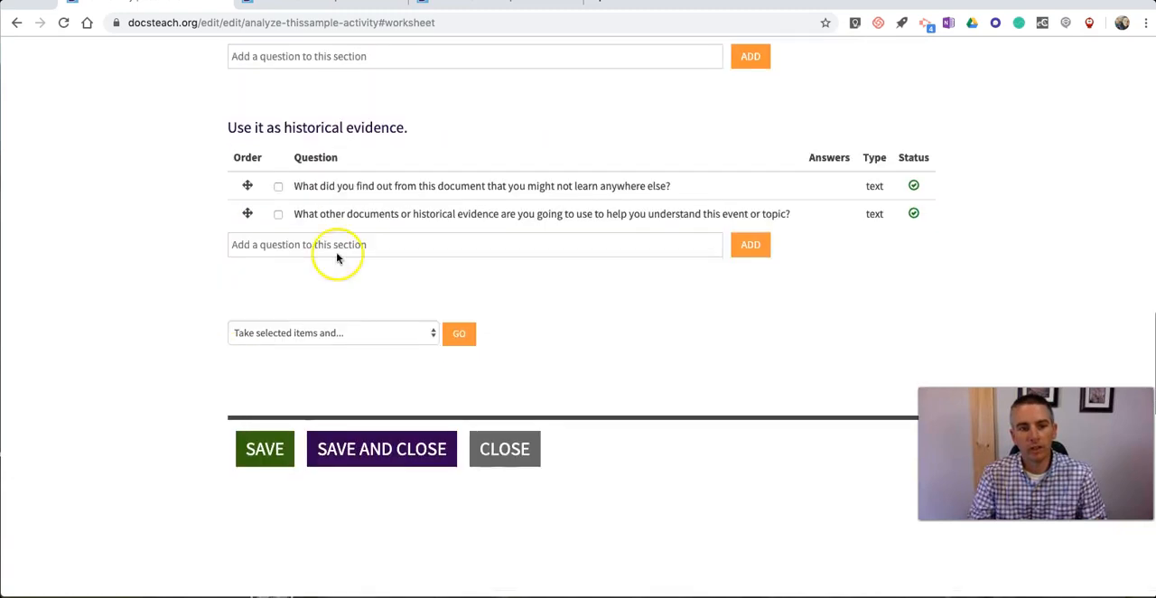
Step: Hide the "Type (check all that apply)" and "Quote evidence from the document that tells you this" questions from the activity
{"action": "scroll", "coordinate": [199, 213], "scroll_direction": "up", "scroll_amount": 17}
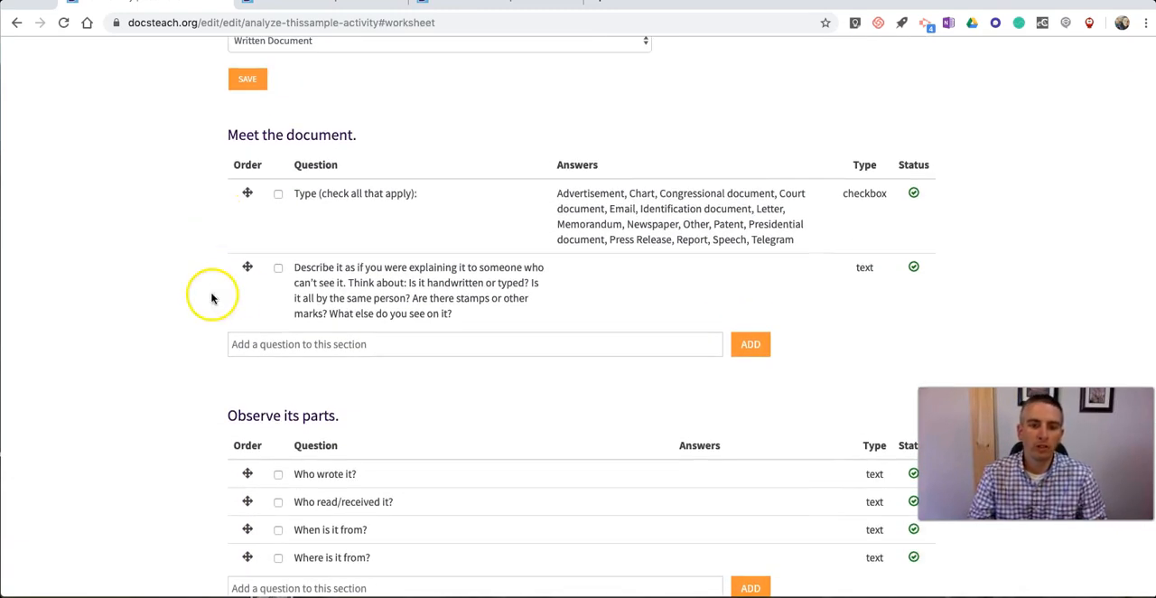
{"action": "left_click", "coordinate": [278, 195]}
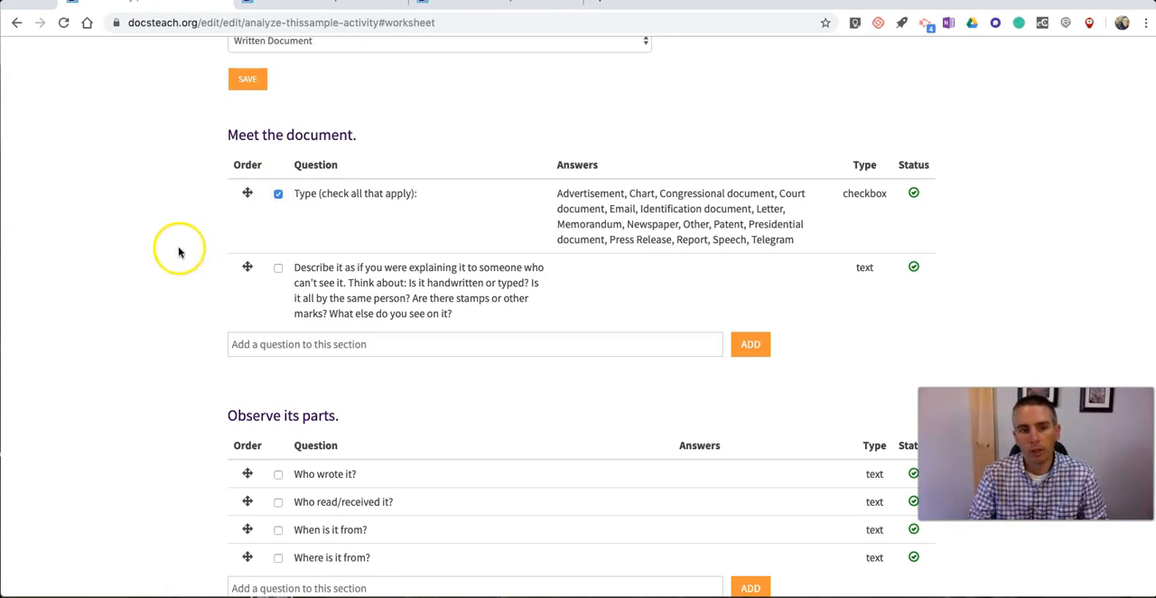
{"action": "scroll", "coordinate": [212, 241], "scroll_direction": "up", "scroll_amount": 3}
{"action": "scroll", "coordinate": [213, 244], "scroll_direction": "down", "scroll_amount": 10}
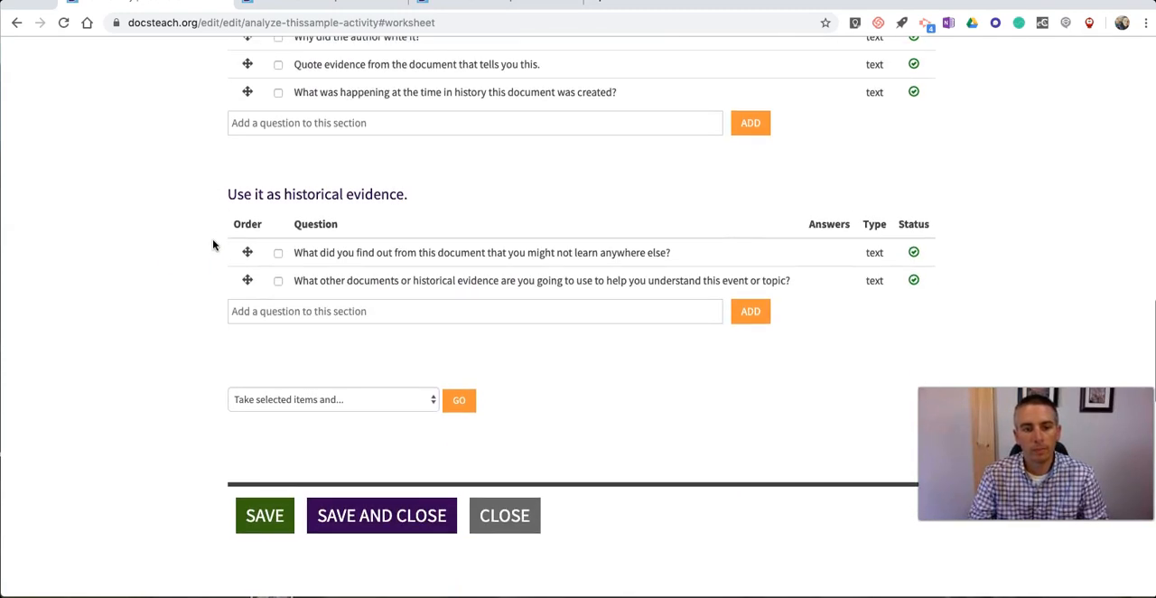
{"action": "scroll", "coordinate": [226, 233], "scroll_direction": "up", "scroll_amount": 4}
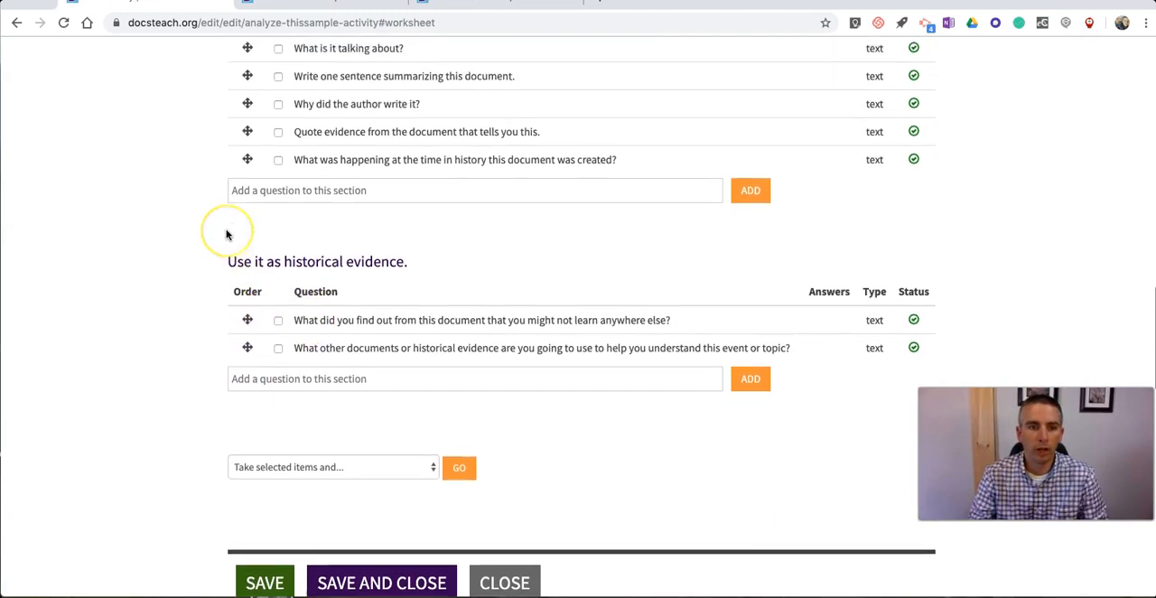
{"action": "left_click", "coordinate": [278, 229]}
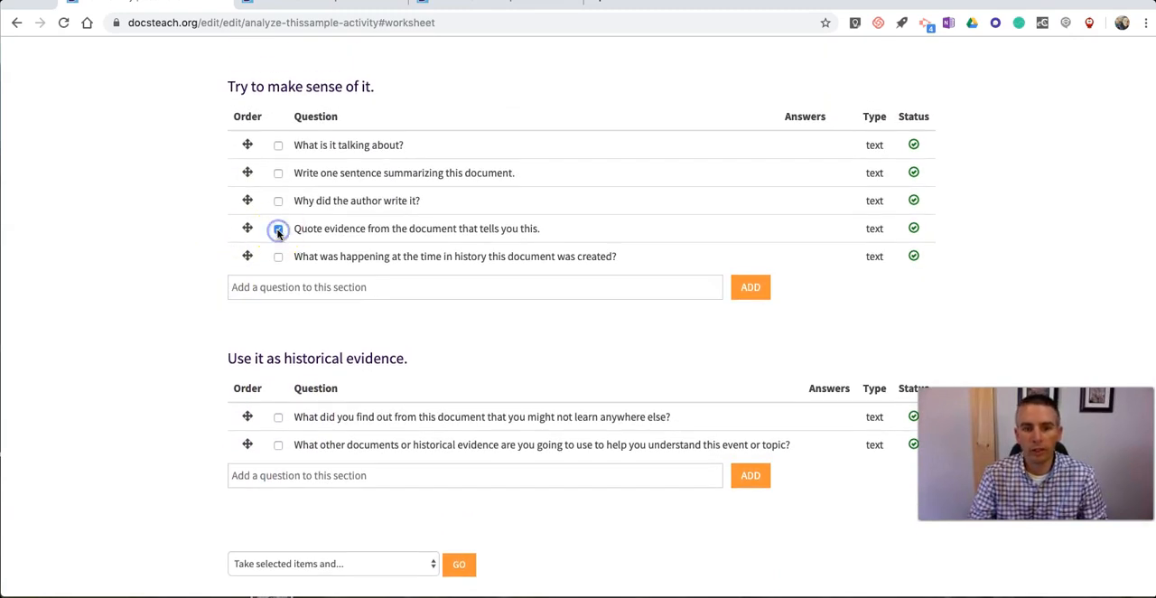
{"action": "scroll", "coordinate": [226, 305], "scroll_direction": "down", "scroll_amount": 5}
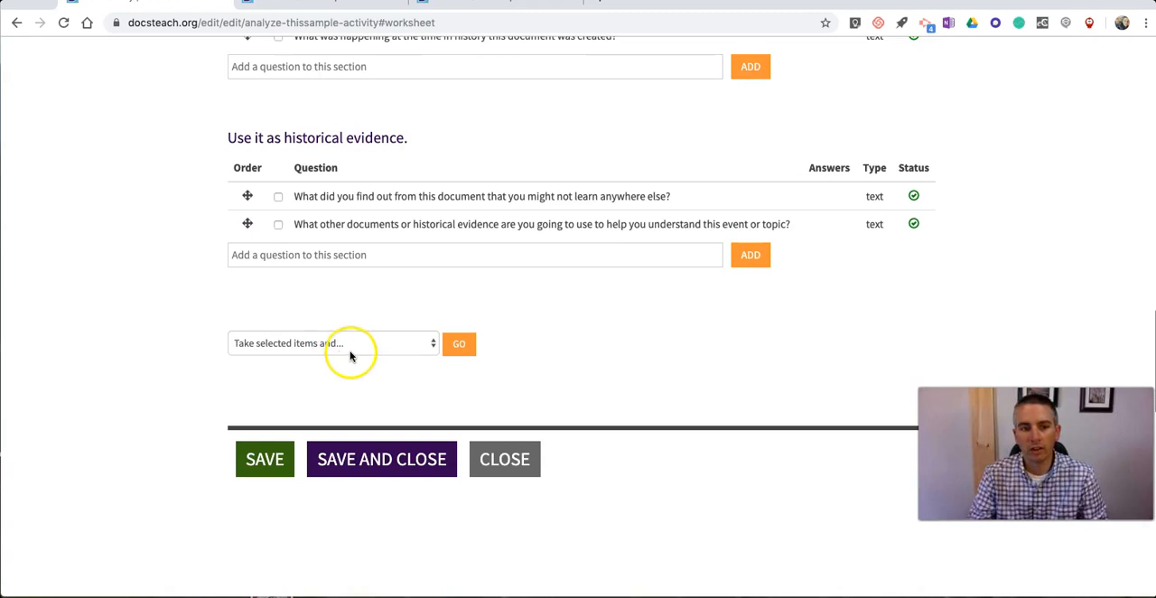
{"action": "left_click", "coordinate": [352, 348]}
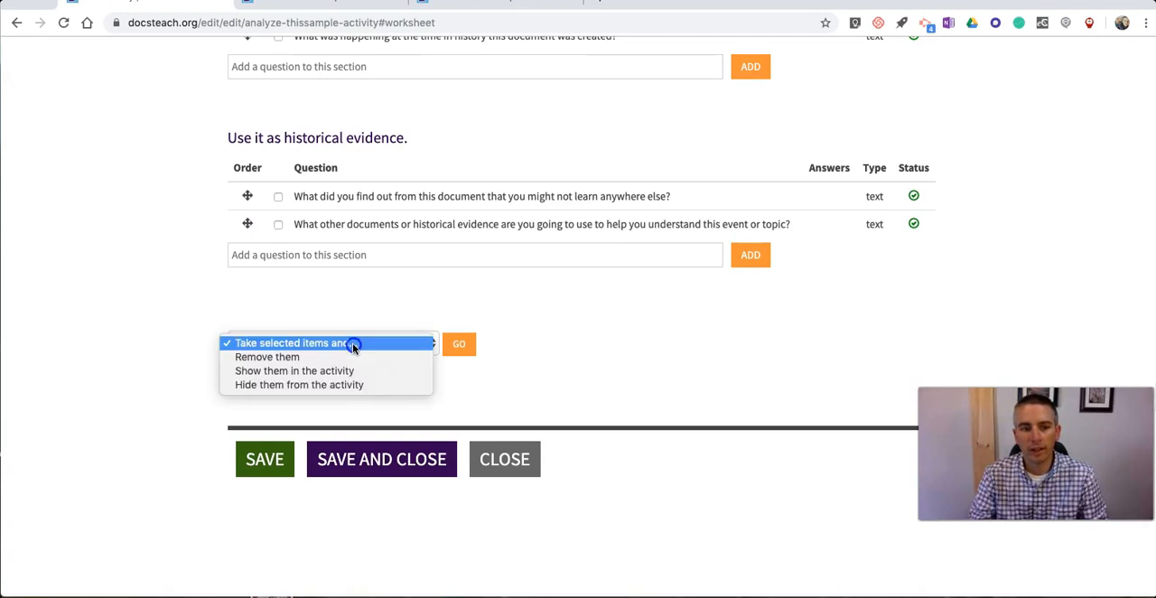
{"action": "left_click", "coordinate": [322, 384]}
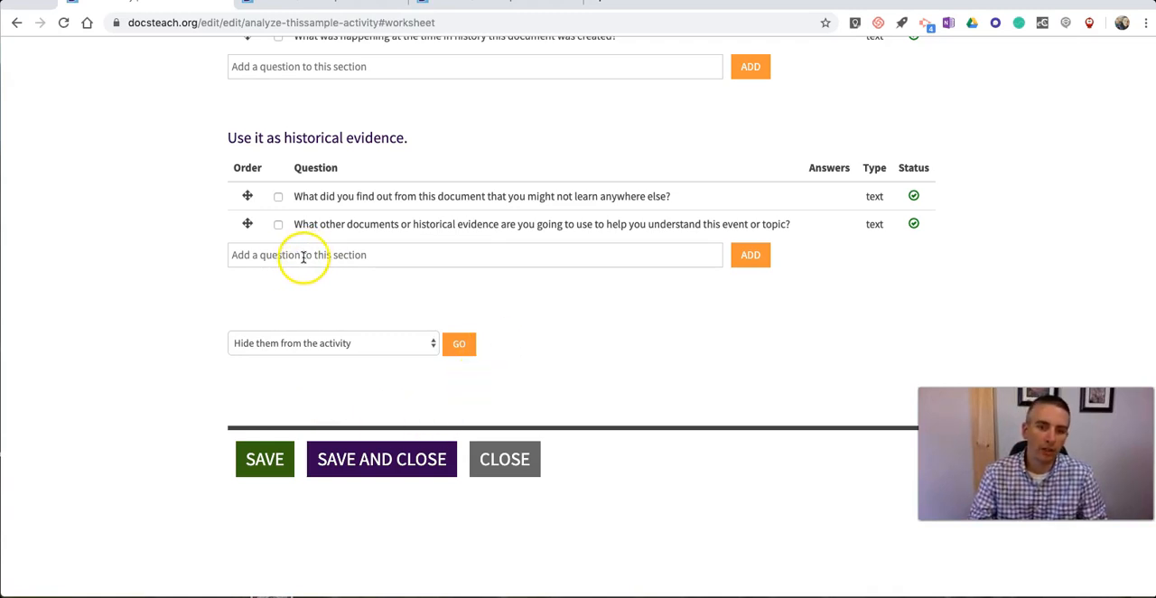
{"action": "scroll", "coordinate": [303, 259], "scroll_direction": "up", "scroll_amount": 5}
{"action": "scroll", "coordinate": [305, 261], "scroll_direction": "down", "scroll_amount": 5}
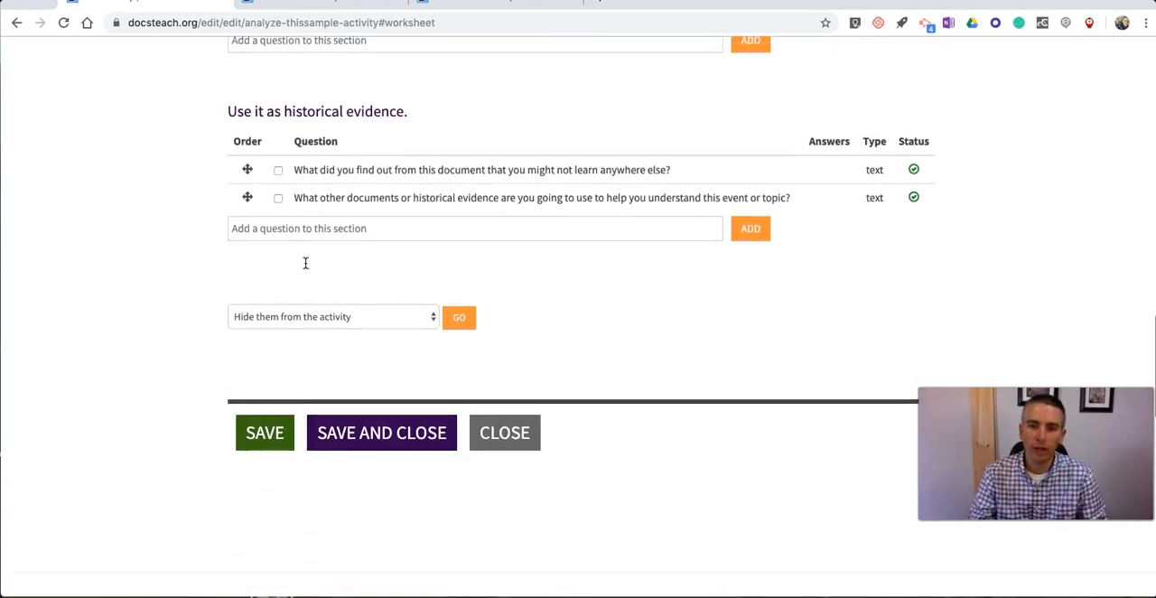
{"action": "scroll", "coordinate": [305, 263], "scroll_direction": "down", "scroll_amount": 1}
{"action": "left_click", "coordinate": [460, 259]}
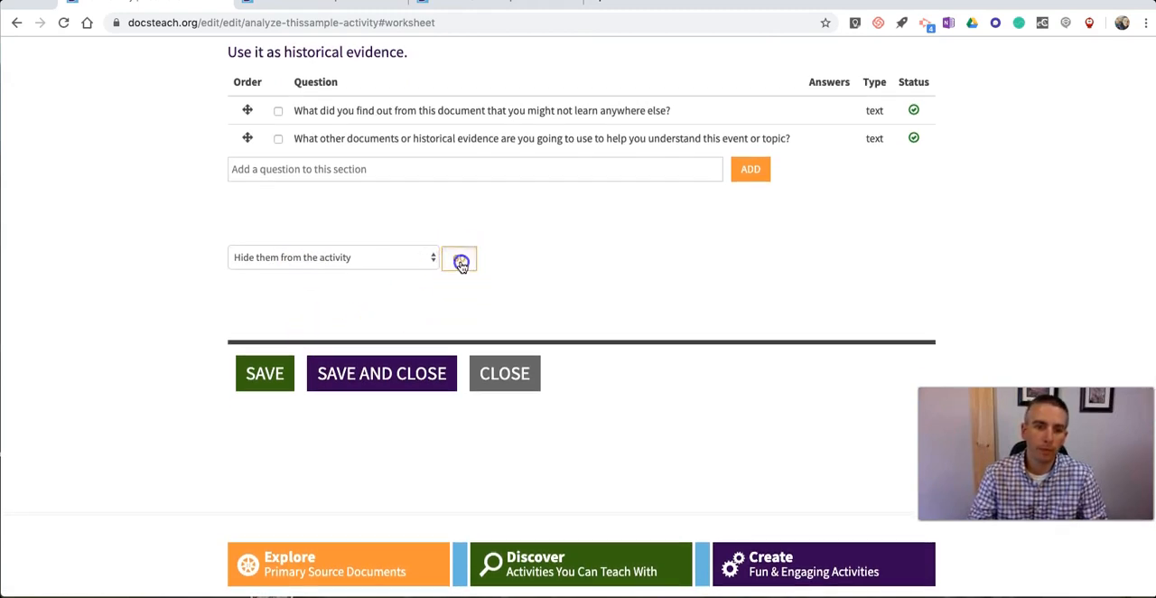
Step: Check the statuses of the analysis questions and save the activity
{"action": "scroll", "coordinate": [207, 262], "scroll_direction": "up", "scroll_amount": 10}
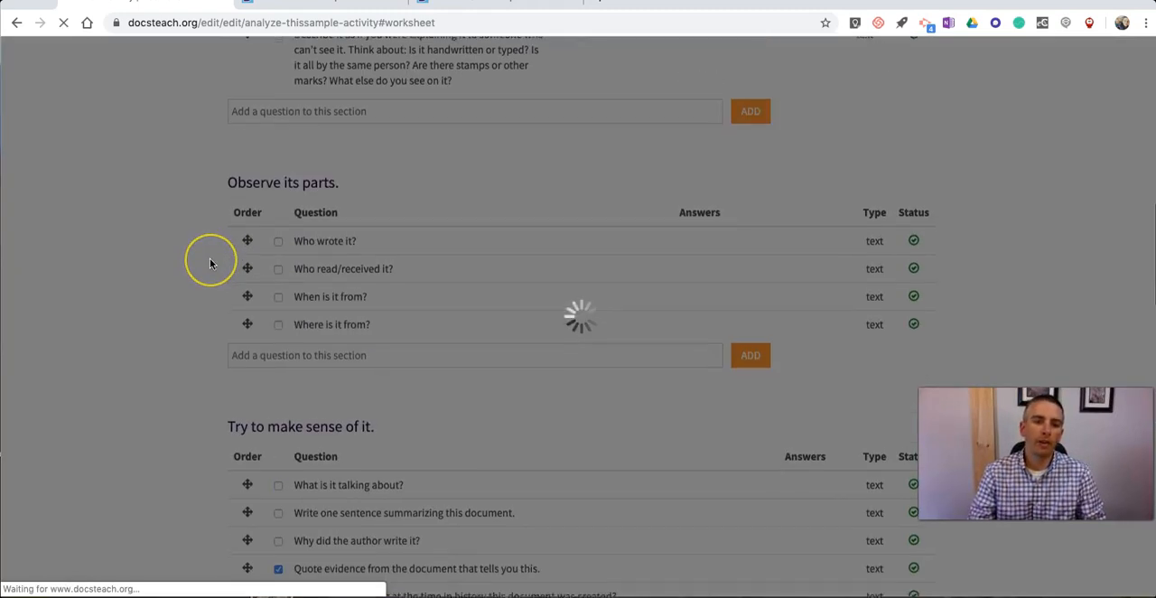
{"action": "scroll", "coordinate": [209, 263], "scroll_direction": "down", "scroll_amount": 8}
{"action": "scroll", "coordinate": [210, 263], "scroll_direction": "down", "scroll_amount": 5}
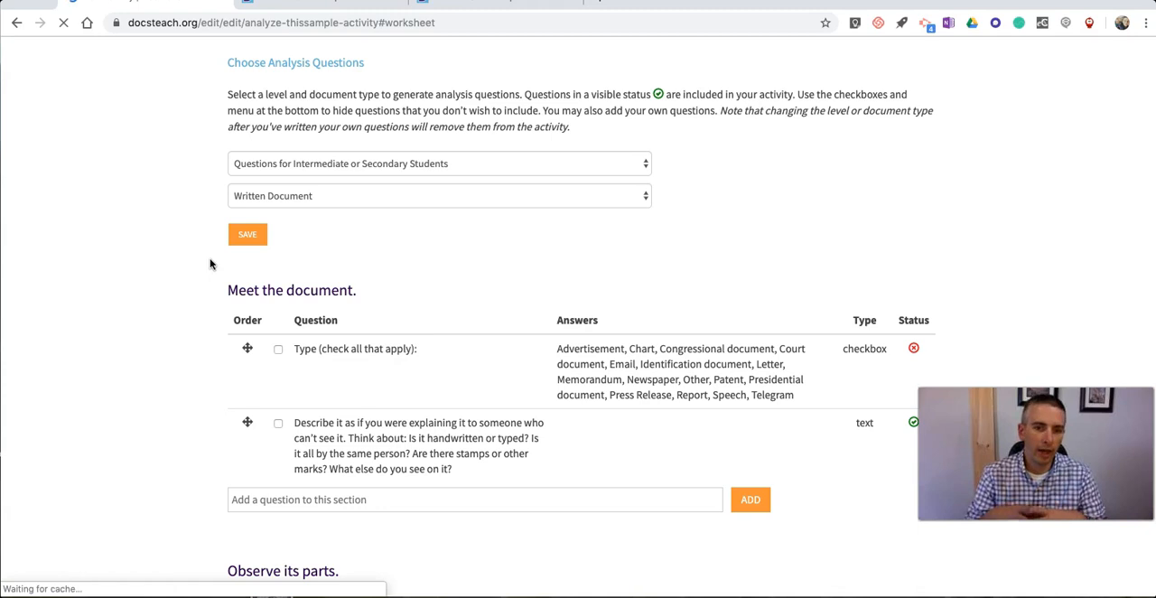
{"action": "scroll", "coordinate": [209, 263], "scroll_direction": "down", "scroll_amount": 20}
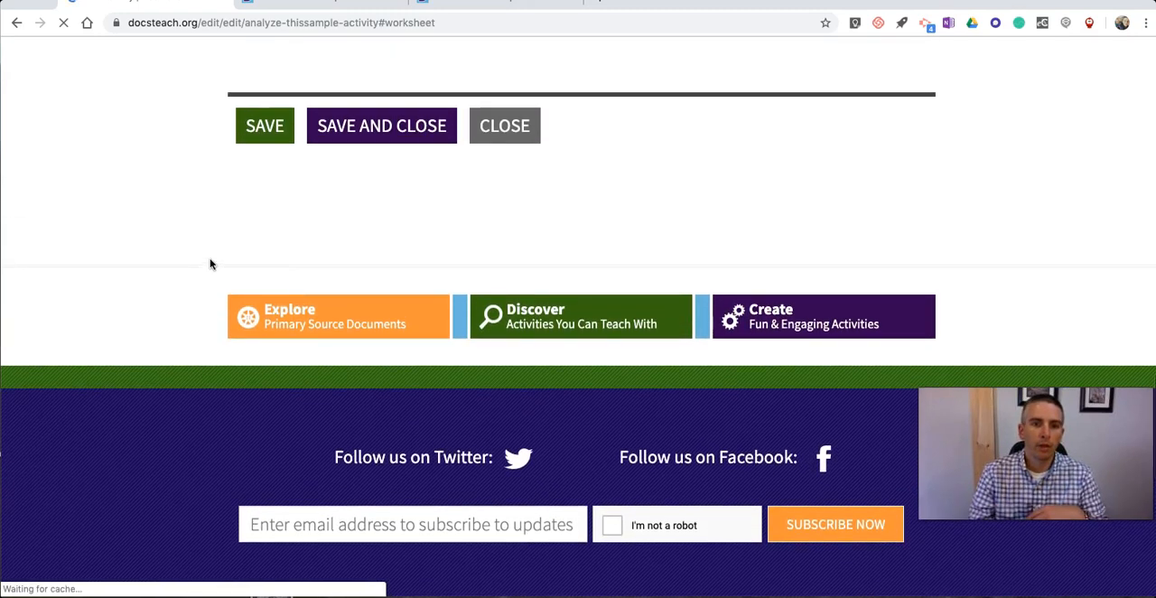
{"action": "left_click", "coordinate": [258, 131]}
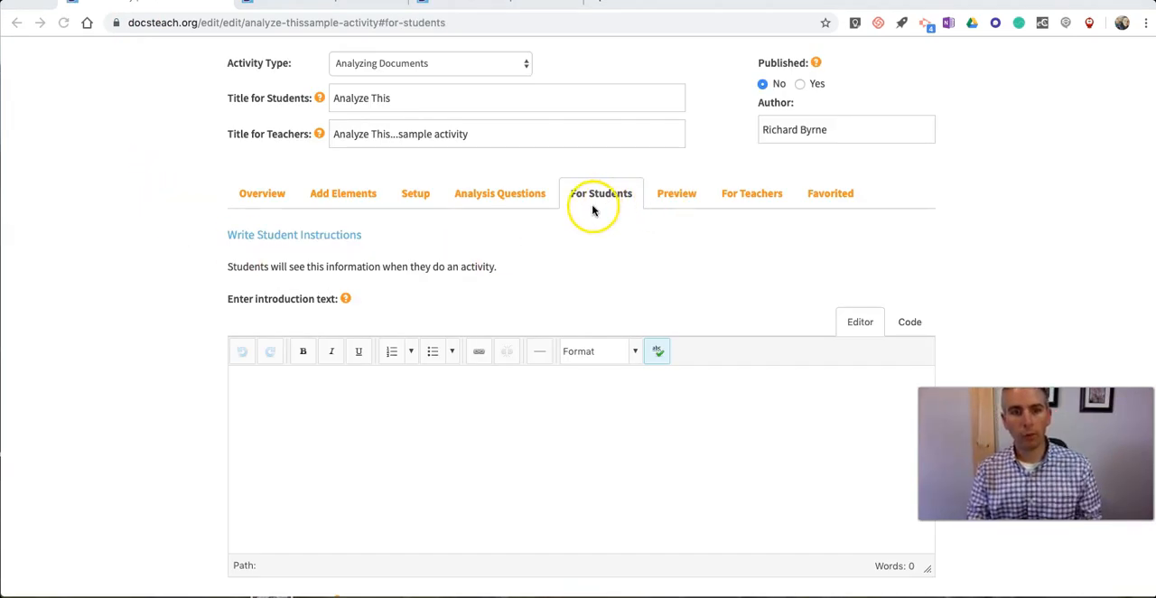
Step: Enter the introduction text for students: "This is a document about early government appropriations. Read it carefully before answering the questions"
{"action": "scroll", "coordinate": [536, 248], "scroll_direction": "down", "scroll_amount": 3}
{"action": "left_click", "coordinate": [263, 281]}
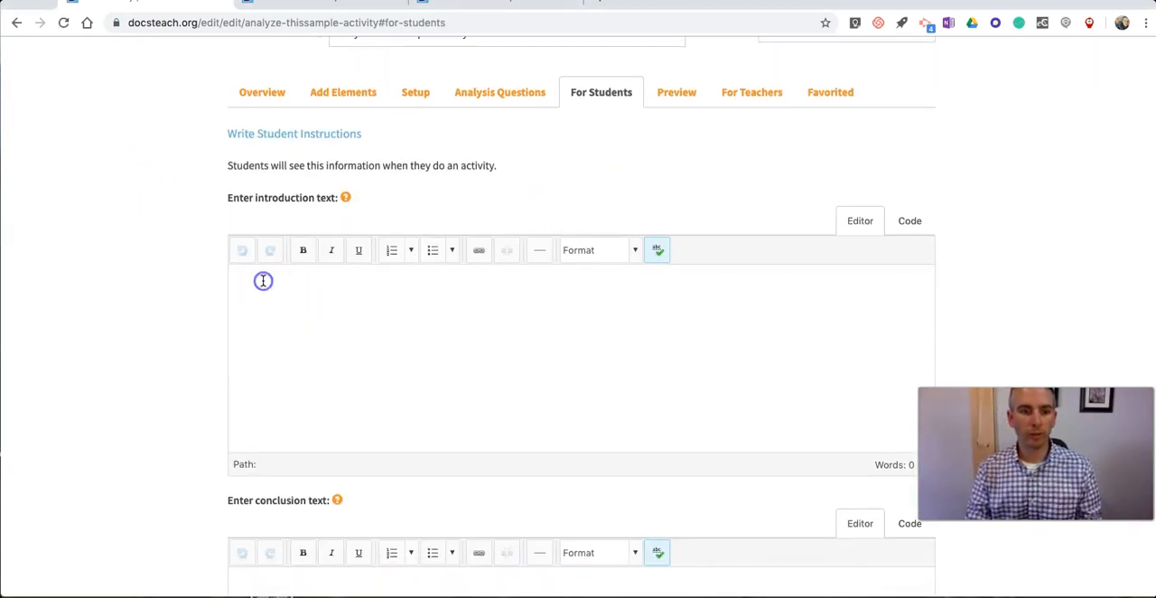
{"action": "left_click", "coordinate": [252, 282]}
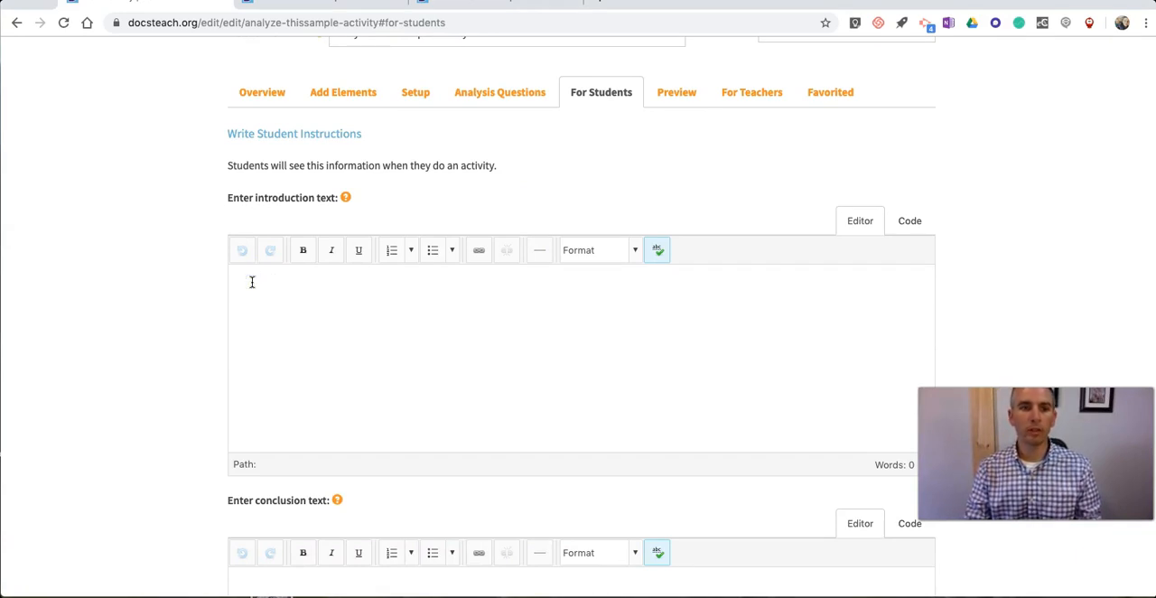
{"action": "scroll", "coordinate": [252, 282], "scroll_direction": "up", "scroll_amount": 1}
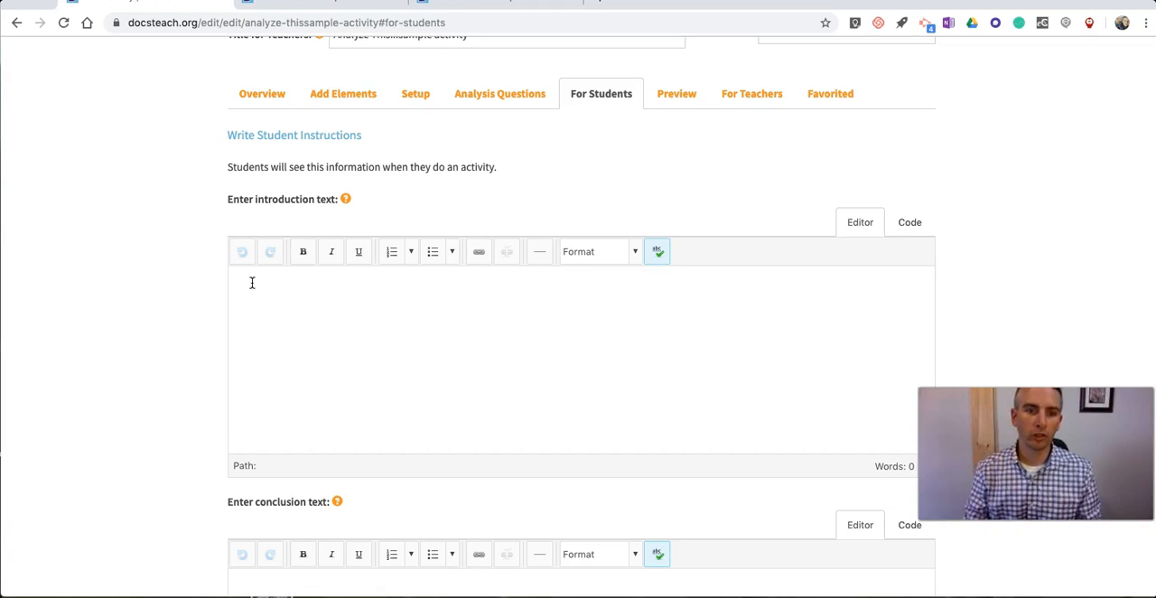
{"action": "left_click", "coordinate": [252, 283]}
{"action": "scroll", "coordinate": [254, 287], "scroll_direction": "down", "scroll_amount": 1}
{"action": "type", "text": "THi"}
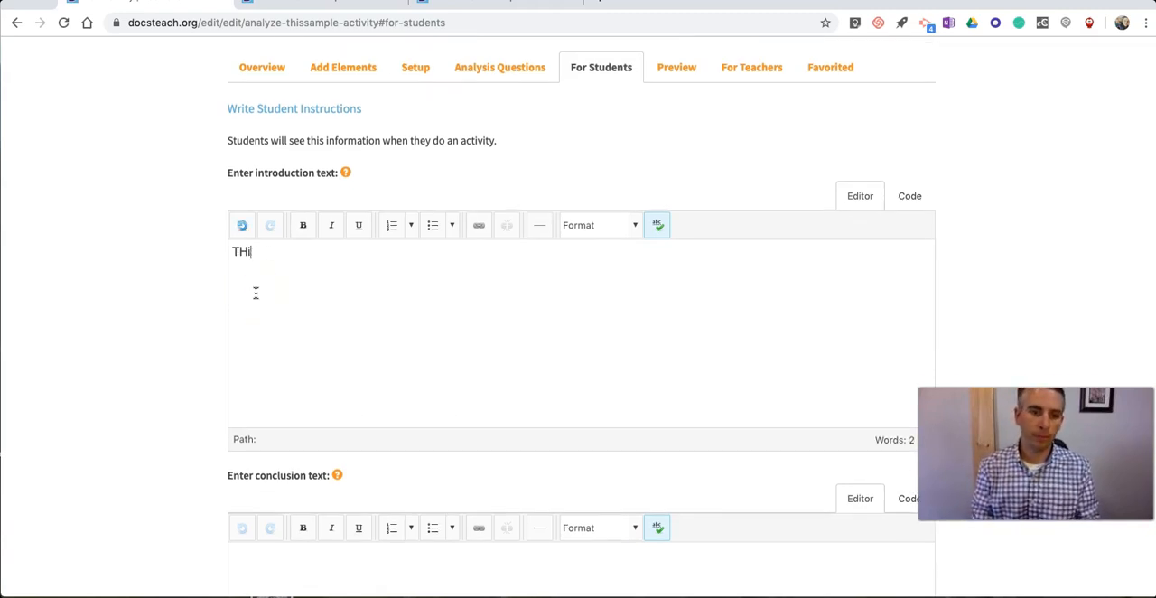
{"action": "type", "text": "s isis is a"}
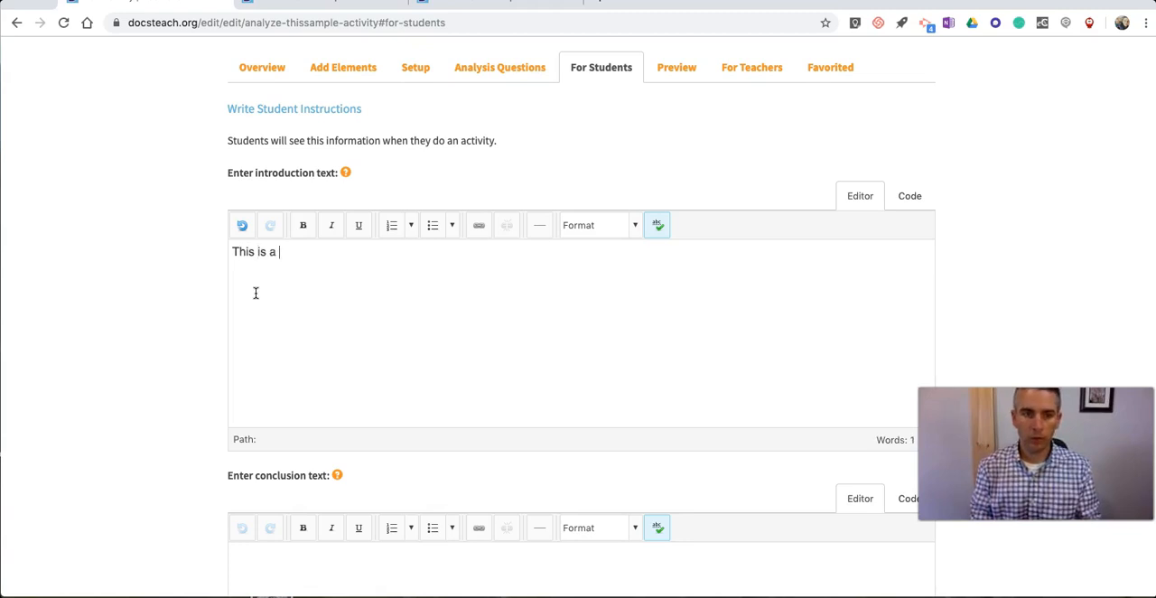
{"action": "type", "text": " document about early"}
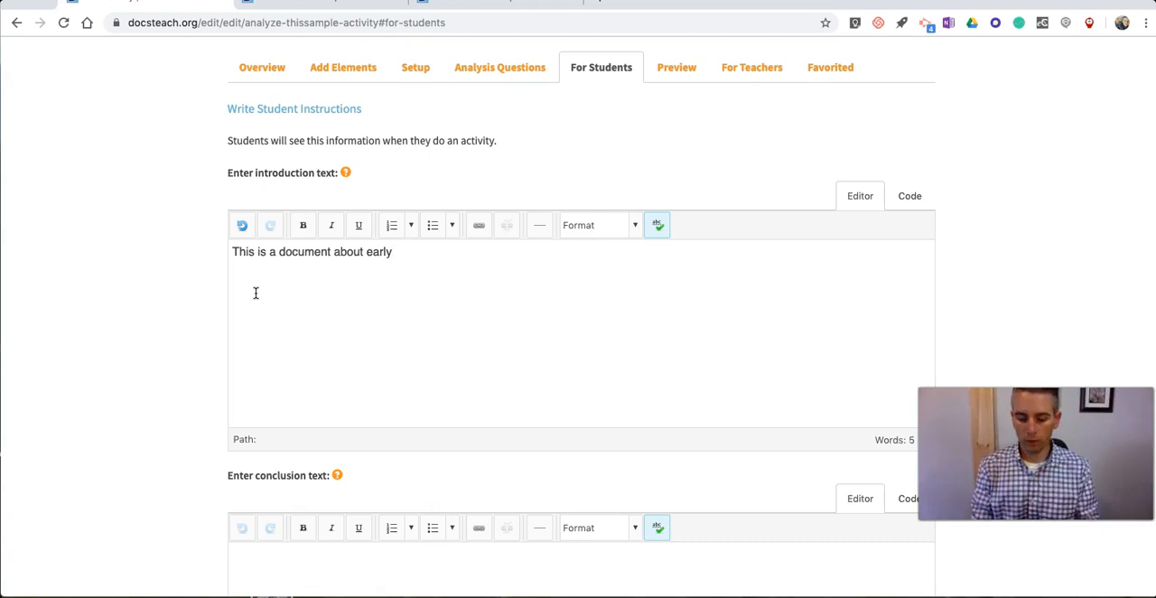
{"action": "type", "text": "govern"}
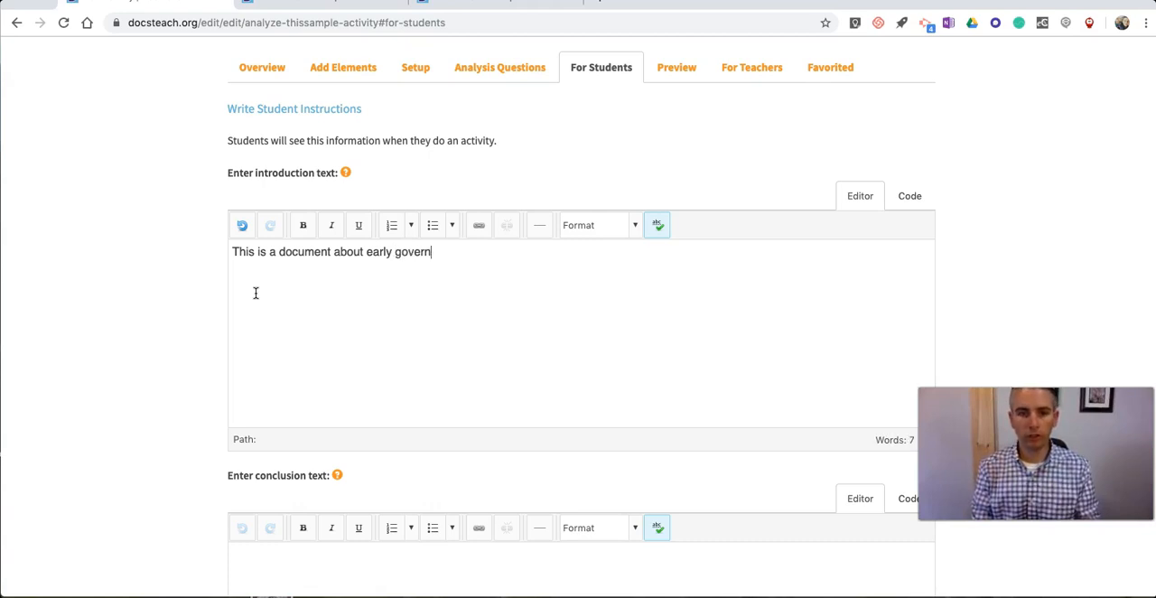
{"action": "type", "text": "ment appropri"}
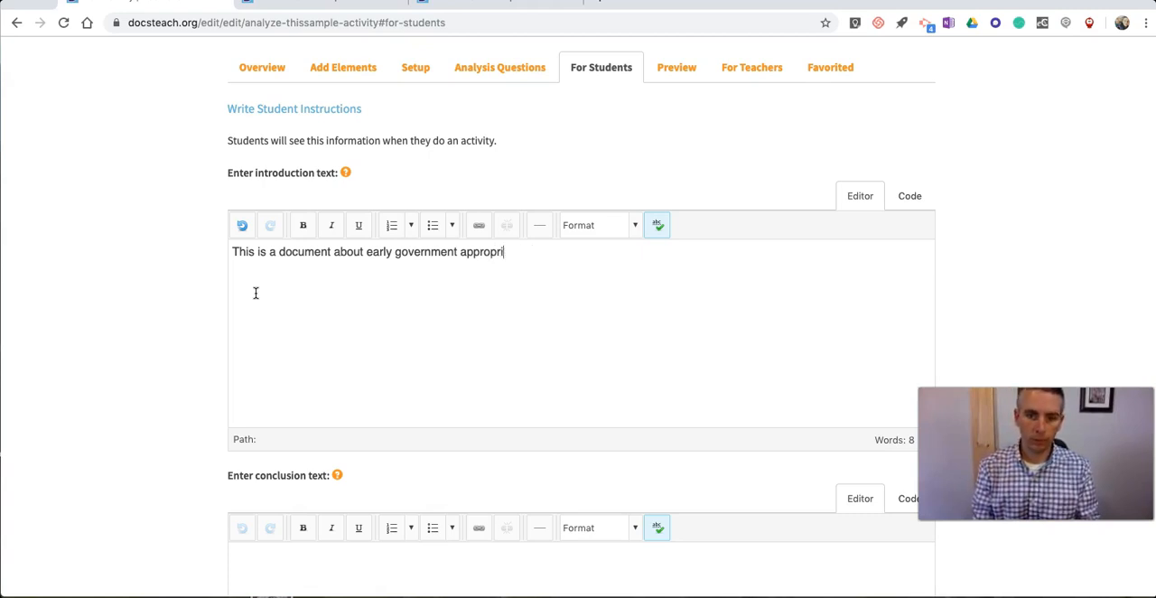
{"action": "type", "text": "Read it care"}
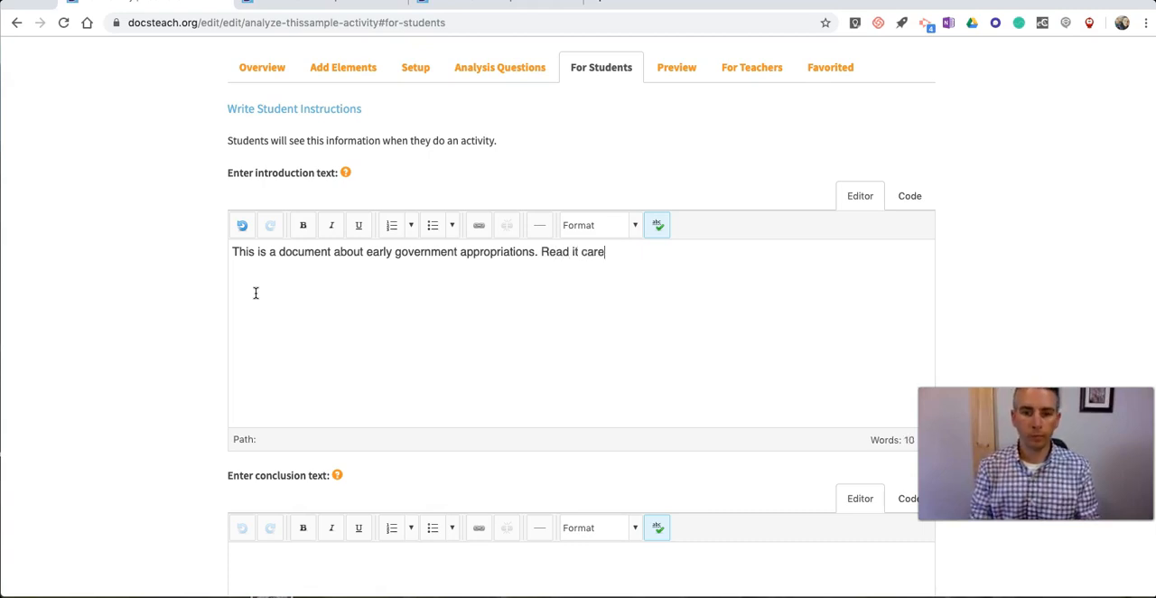
{"action": "type", "text": "fully before a"}
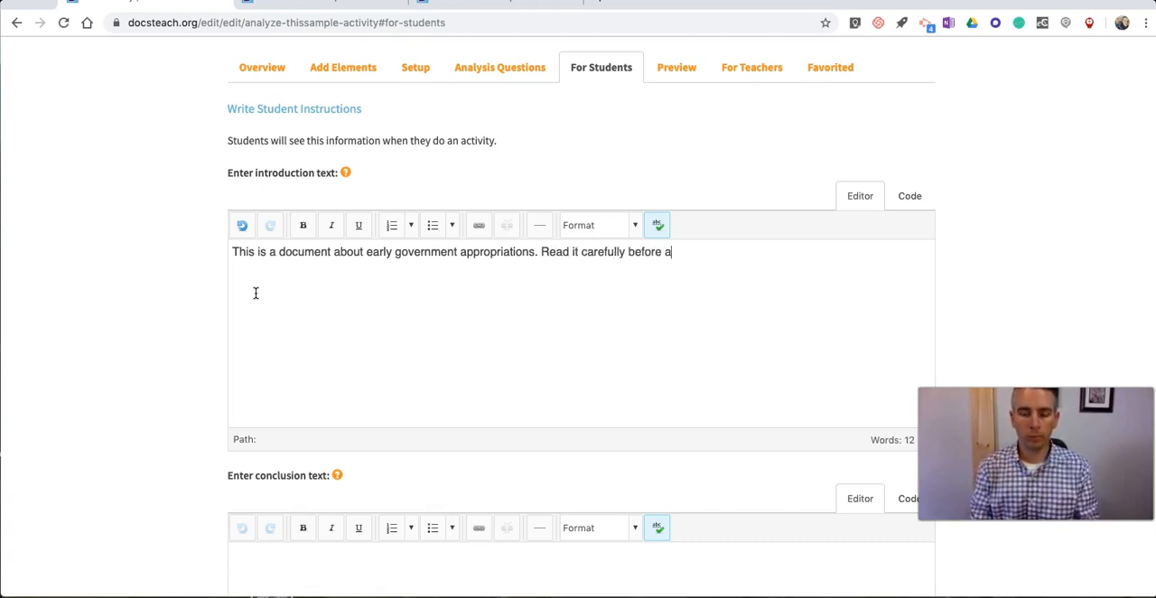
{"action": "type", "text": "nswering the questions."}
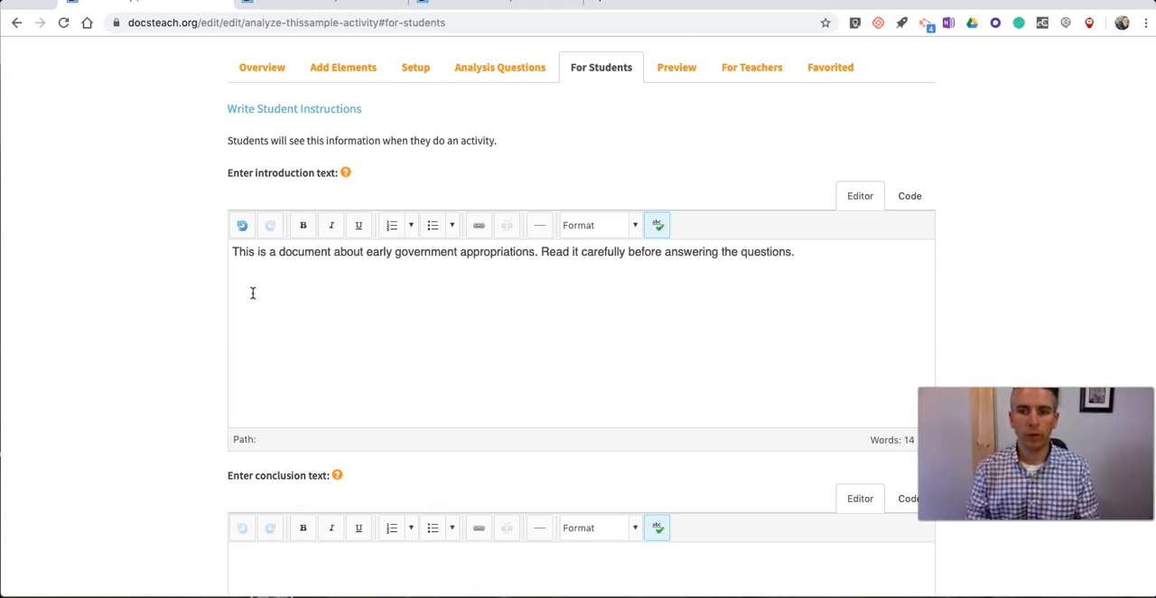
Step: Enter the conclusion text "When you have completed all of the questions please write a short summary of the purpose of the document." and save
{"action": "scroll", "coordinate": [253, 293], "scroll_direction": "down", "scroll_amount": 5}
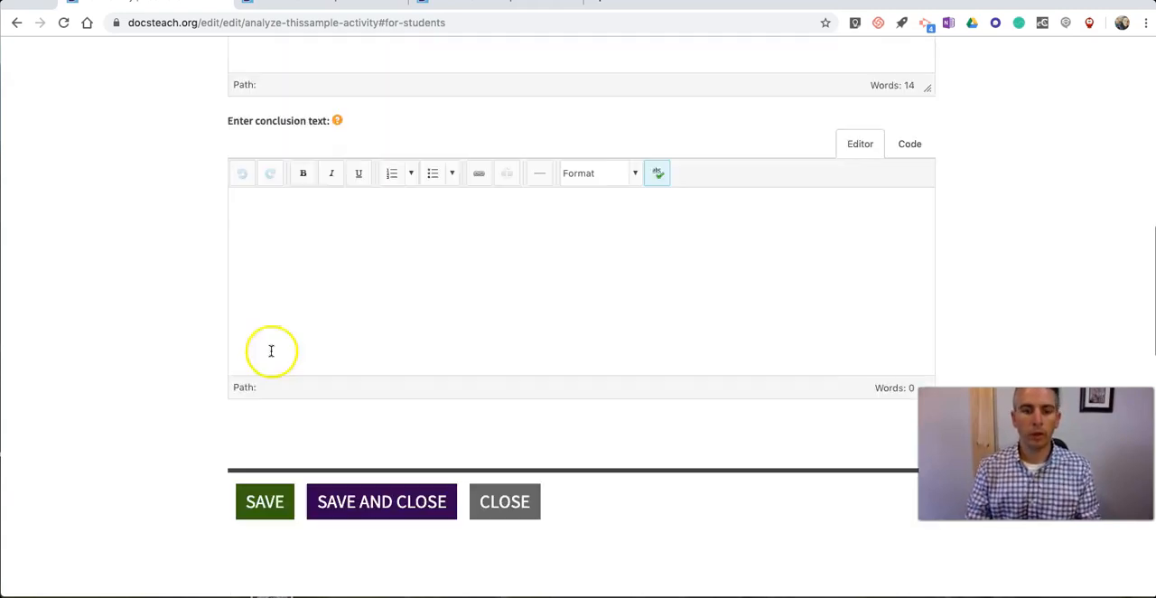
{"action": "left_click", "coordinate": [301, 134]}
{"action": "type", "text": "T"}
{"action": "type", "text": "When you have complete"}
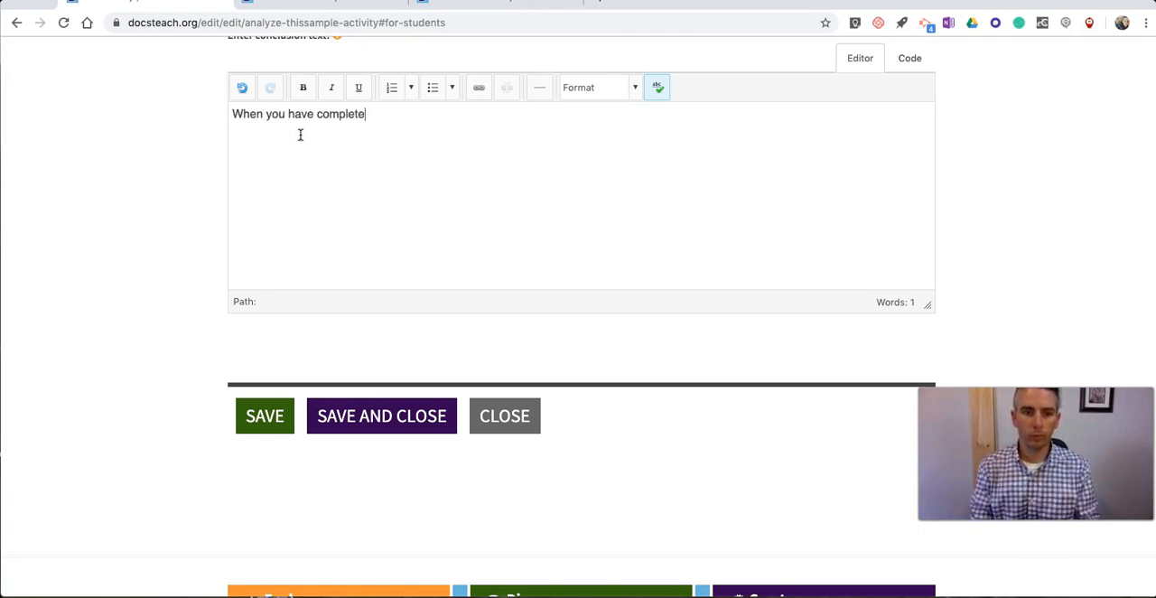
{"action": "type", "text": "e"}
{"action": "key", "text": "BackSpace"}
{"action": "type", "text": "d all of the questions please"}
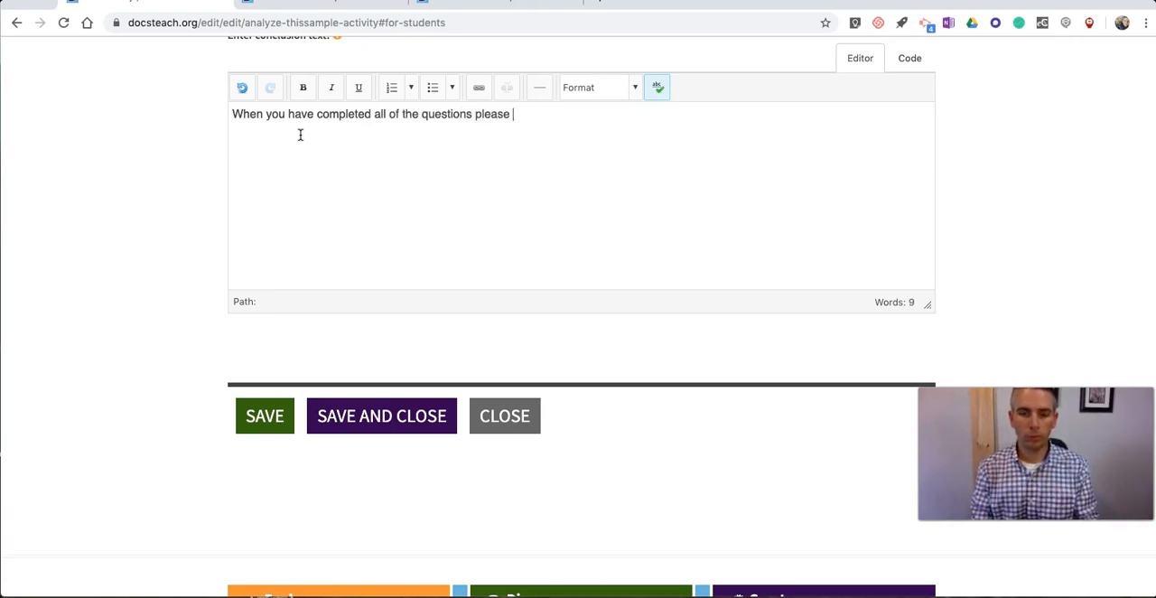
{"action": "type", "text": "short summary of the"}
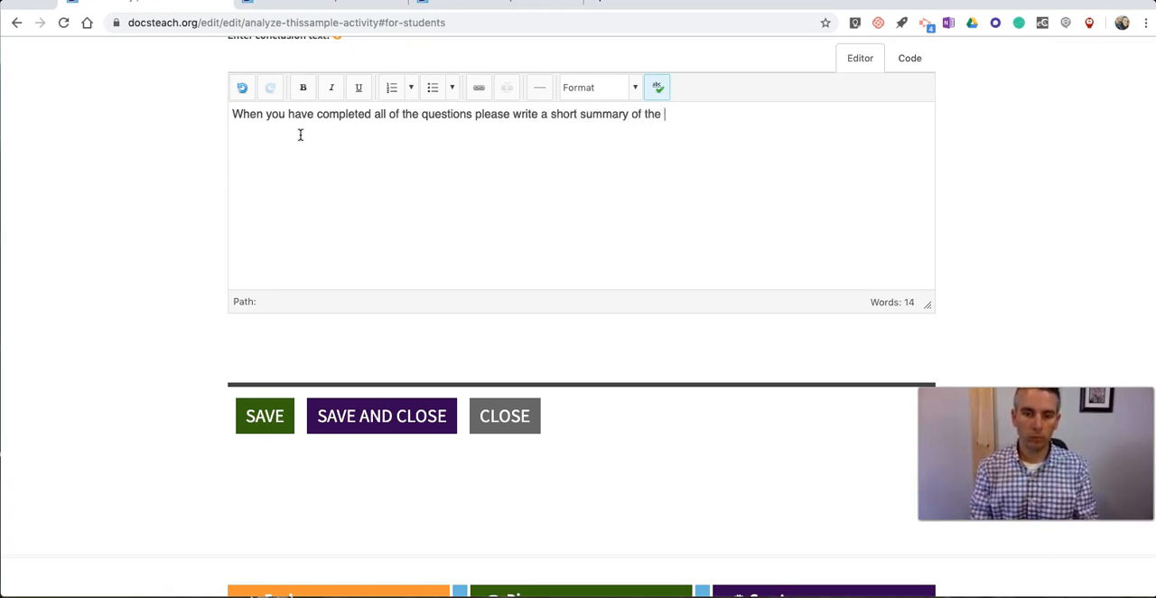
{"action": "type", "text": " purpose of the document."}
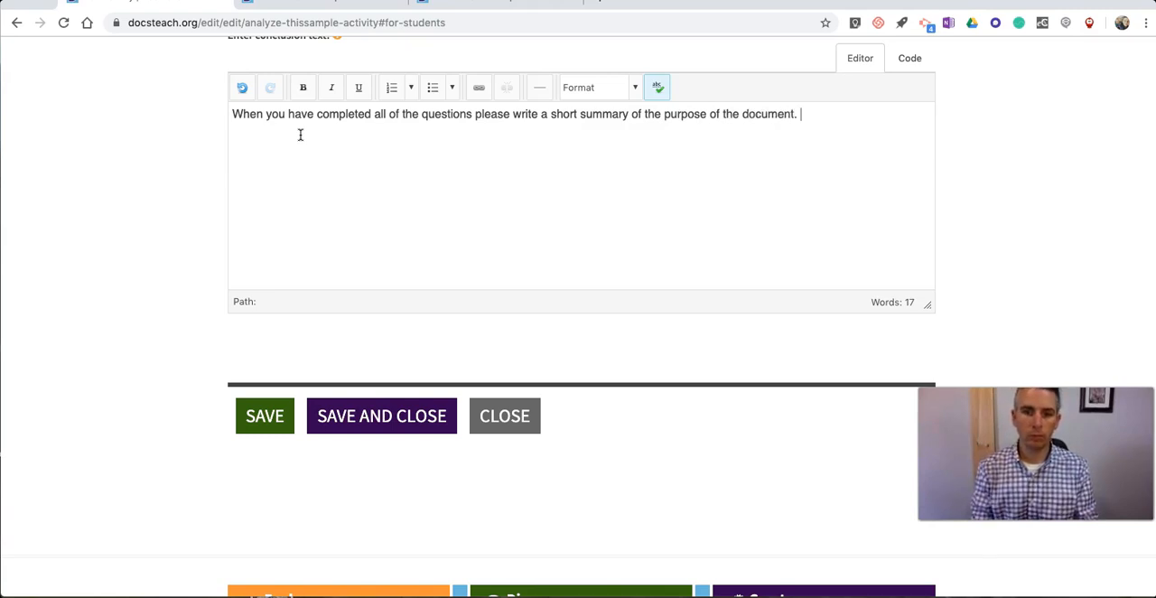
{"action": "left_click", "coordinate": [259, 414]}
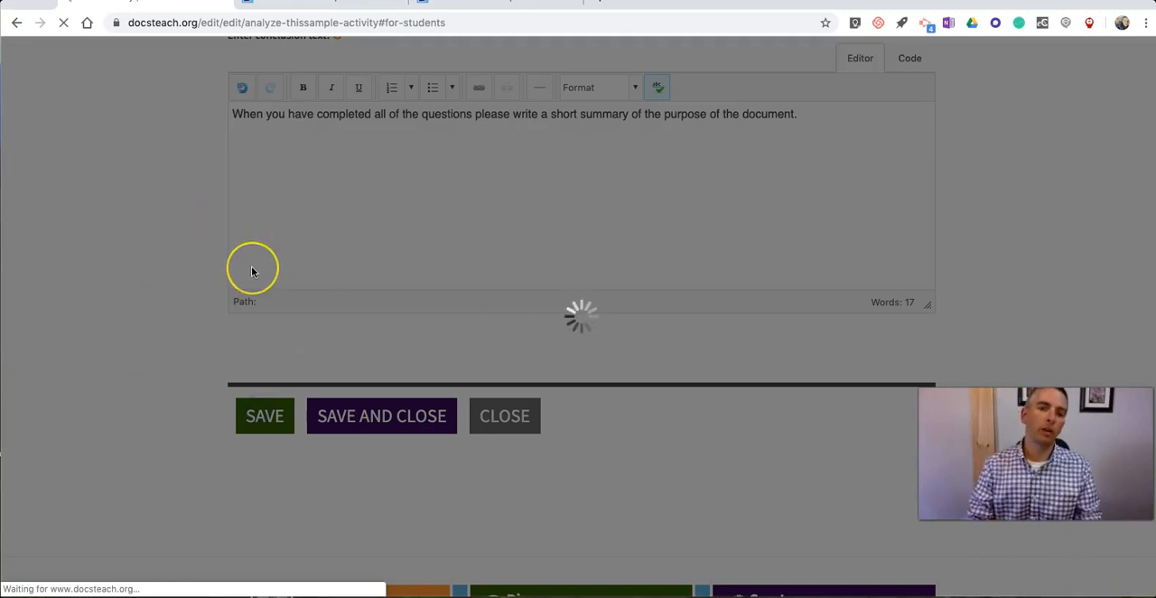
Step: Preview the Analyze This activity as students will see it
{"action": "scroll", "coordinate": [240, 276], "scroll_direction": "up", "scroll_amount": 5}
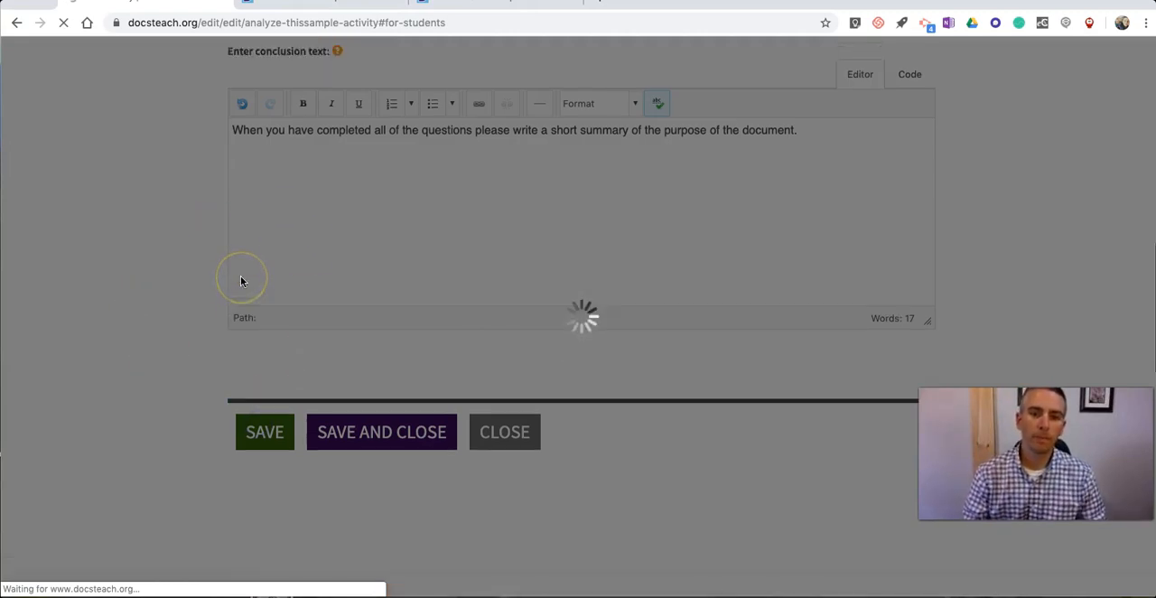
{"action": "scroll", "coordinate": [240, 275], "scroll_direction": "up", "scroll_amount": 8}
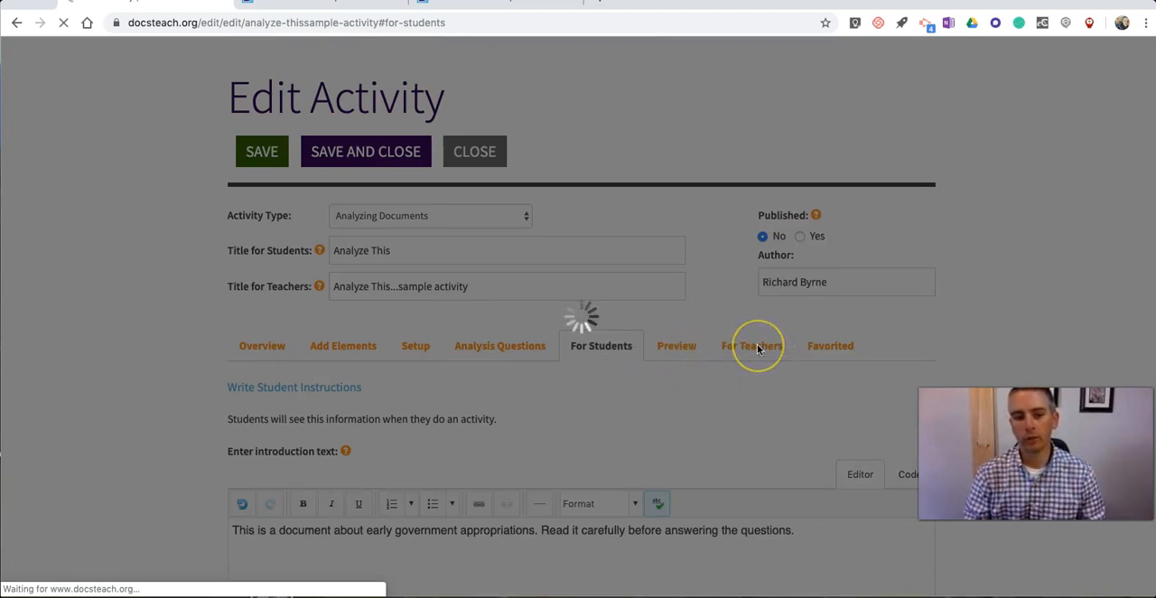
{"action": "left_click", "coordinate": [708, 345]}
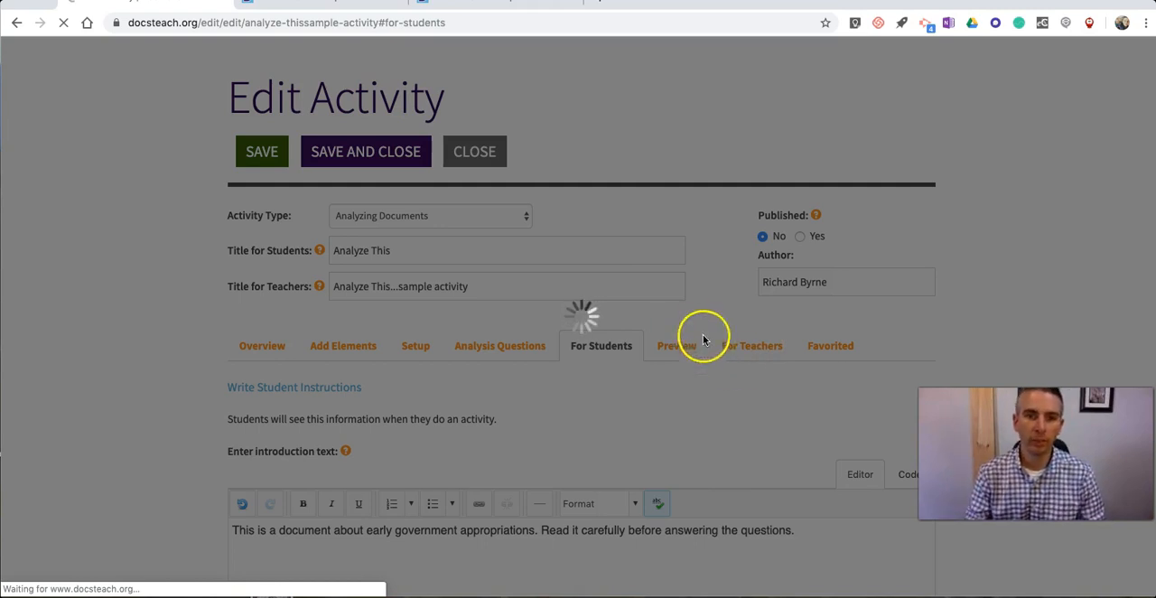
{"action": "scroll", "coordinate": [736, 359], "scroll_direction": "down", "scroll_amount": 10}
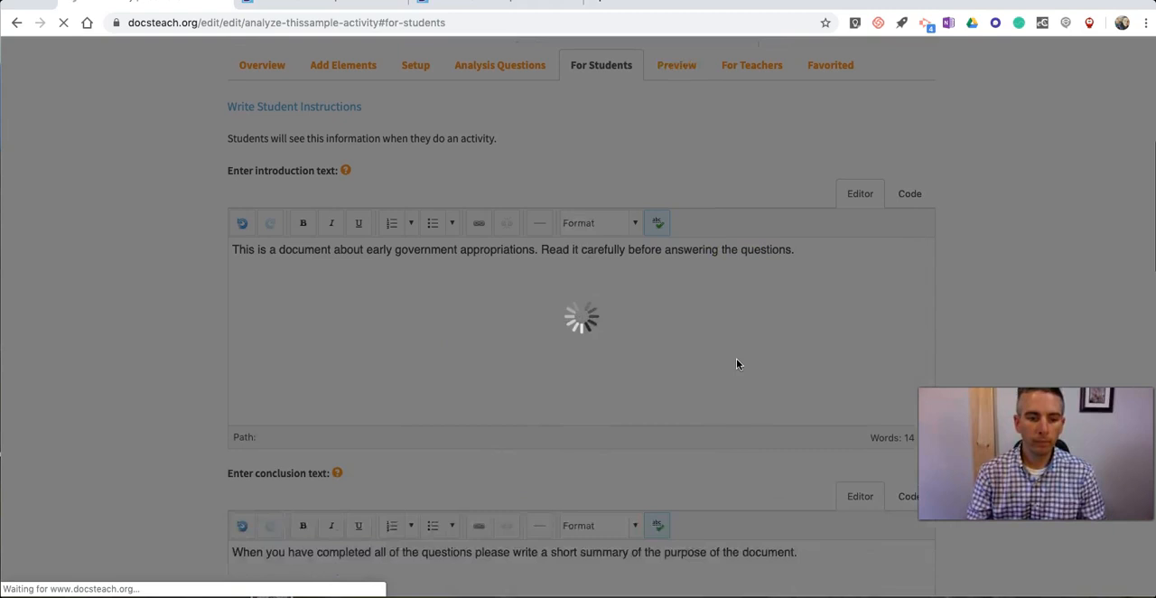
{"action": "scroll", "coordinate": [289, 278], "scroll_direction": "up", "scroll_amount": 10}
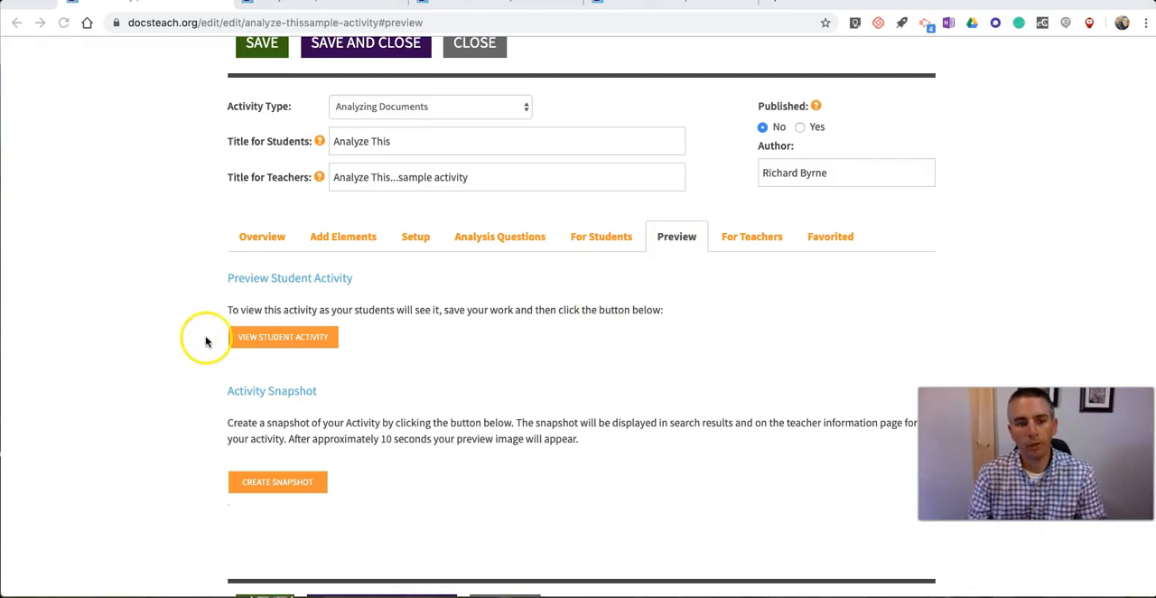
{"action": "left_click", "coordinate": [275, 340]}
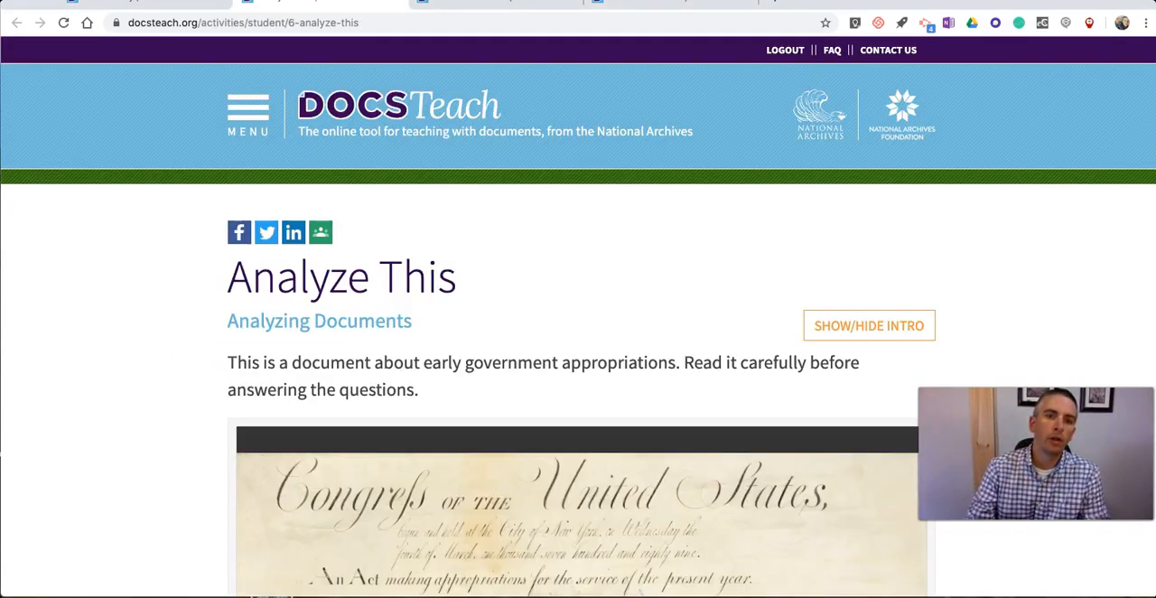
{"action": "scroll", "coordinate": [468, 155], "scroll_direction": "down", "scroll_amount": 1}
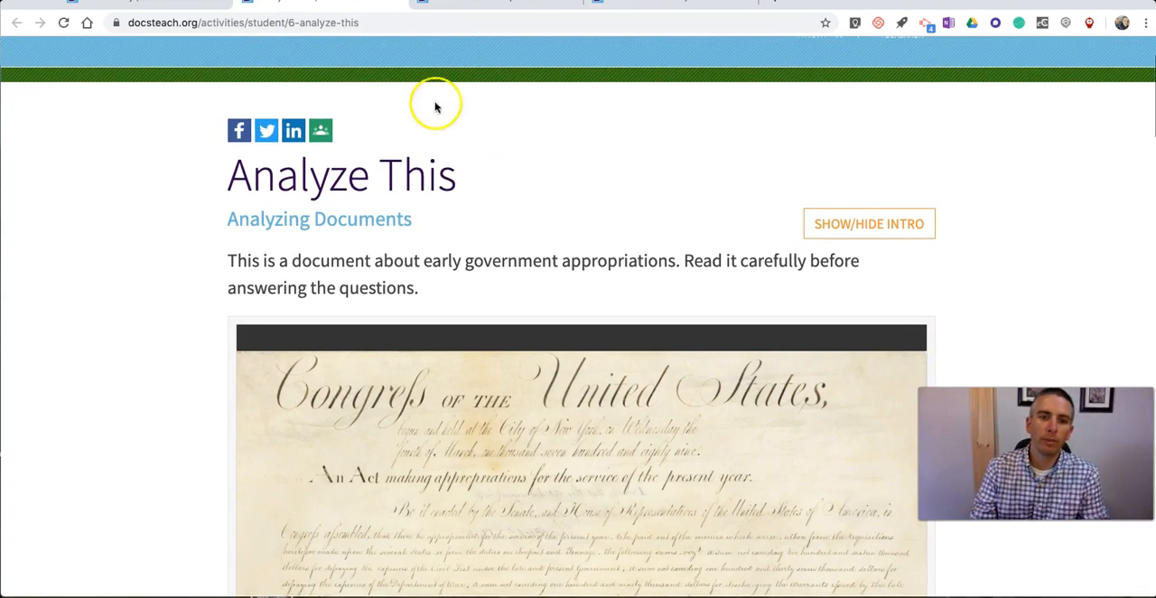
Step: Select the full web address of the student activity page, and return to the activity editor
{"action": "left_click", "coordinate": [371, 24]}
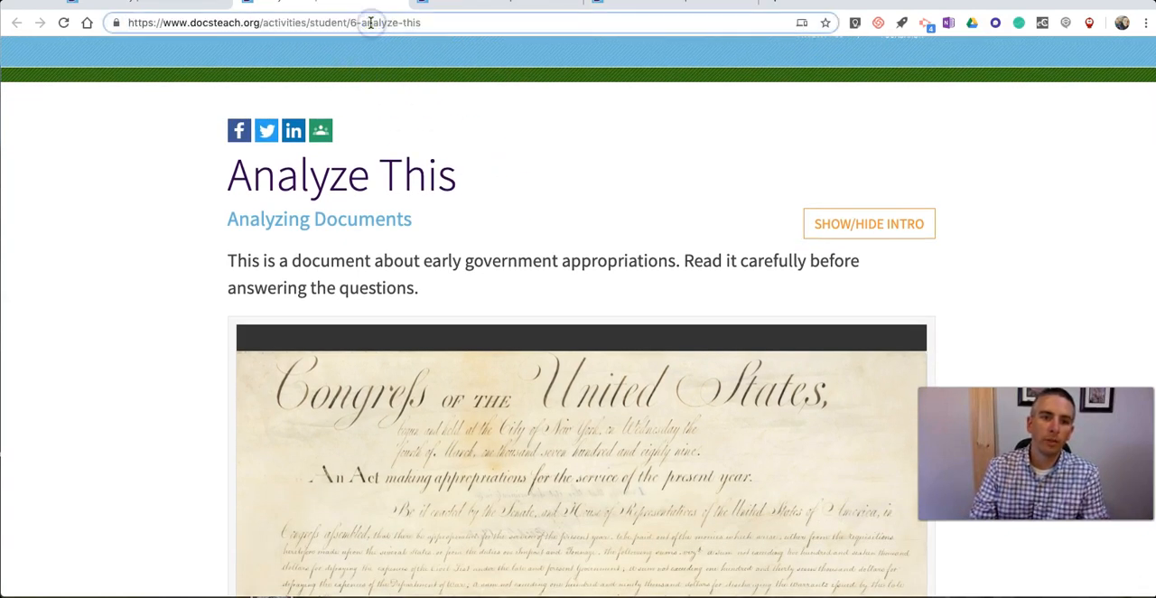
{"action": "left_click", "coordinate": [370, 23]}
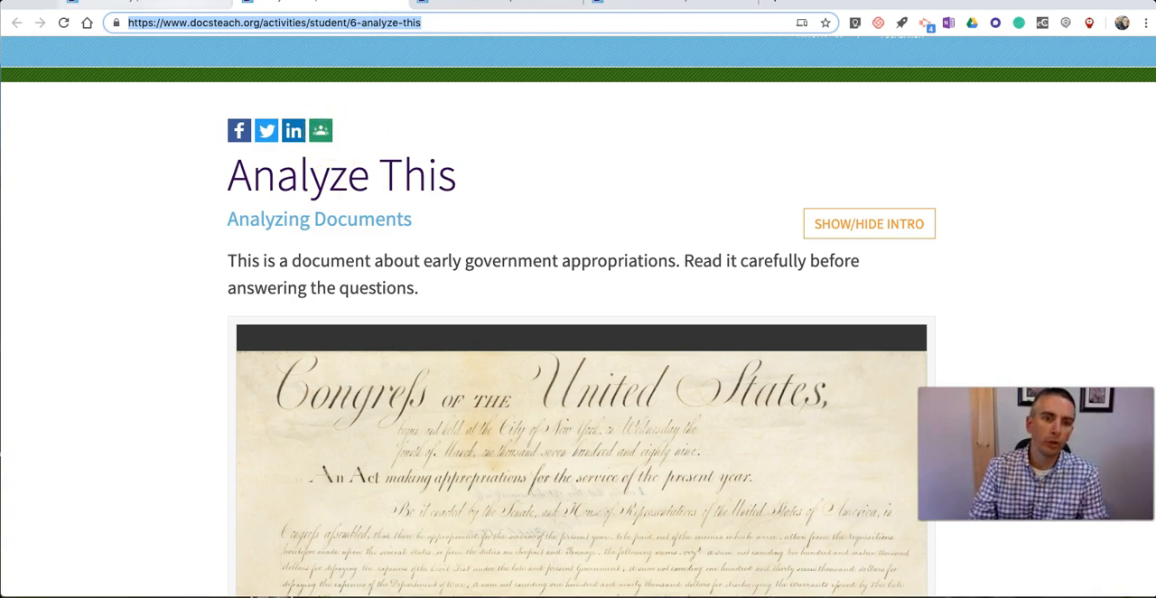
{"action": "left_click", "coordinate": [174, 3]}
{"action": "scroll", "coordinate": [207, 127], "scroll_direction": "down", "scroll_amount": 3}
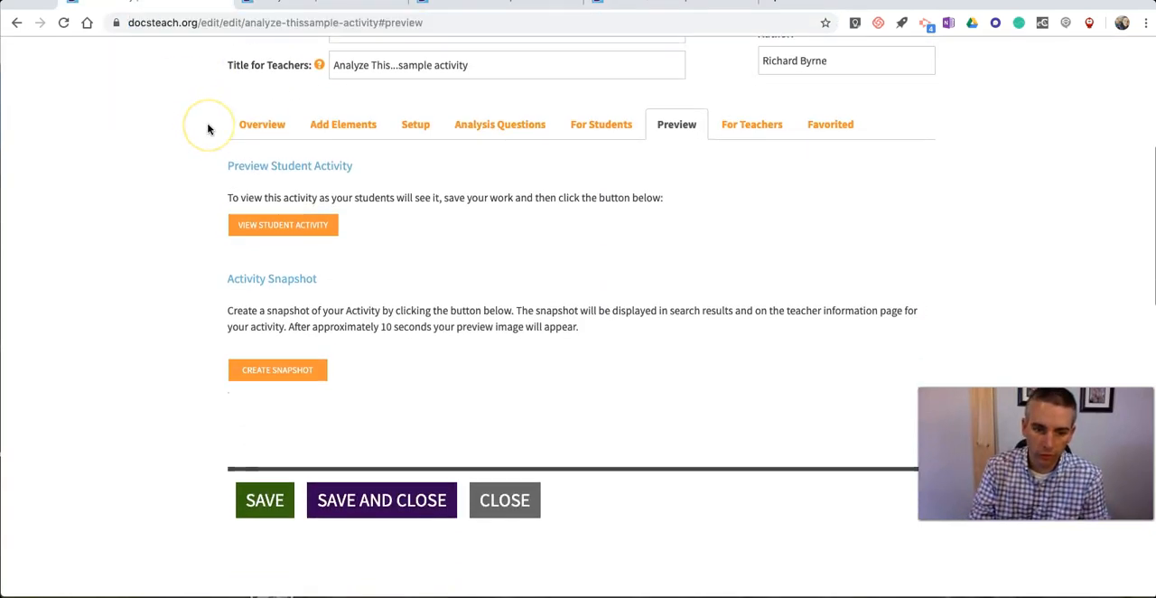
Step: Open the My Activities page of the account and look over the activities in the Default Classroom
{"action": "scroll", "coordinate": [186, 139], "scroll_direction": "up", "scroll_amount": 5}
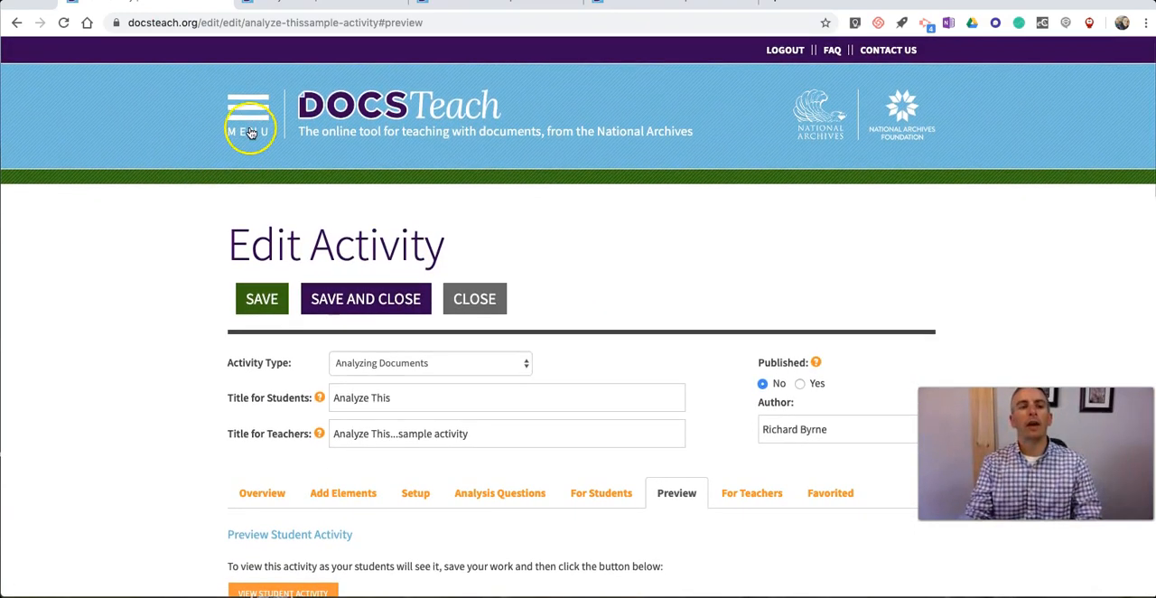
{"action": "left_click", "coordinate": [251, 119]}
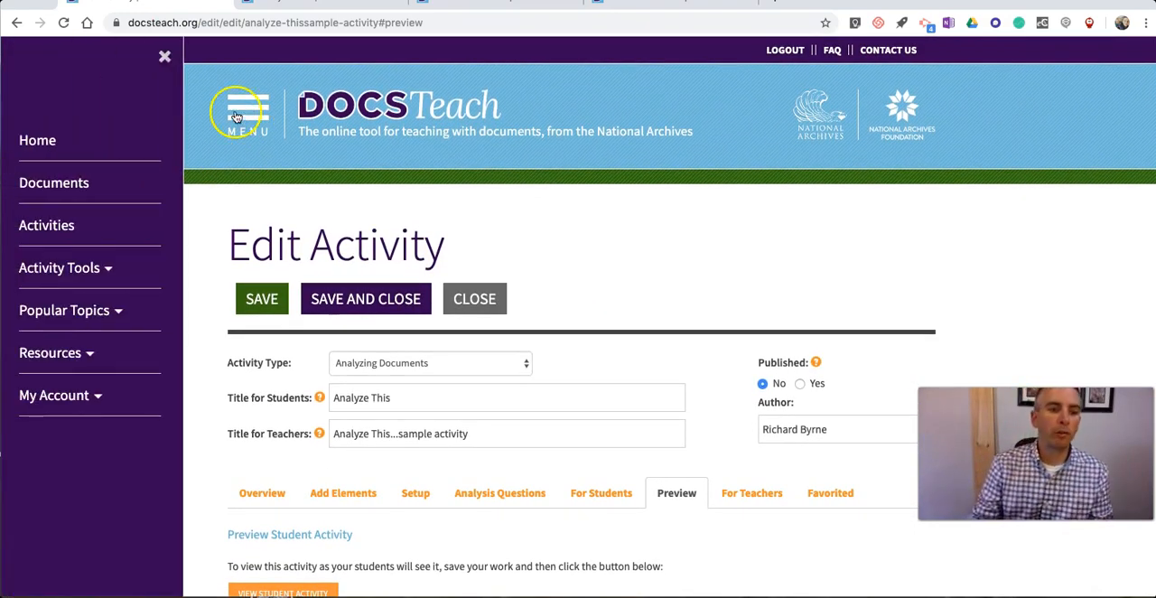
{"action": "left_click", "coordinate": [96, 397]}
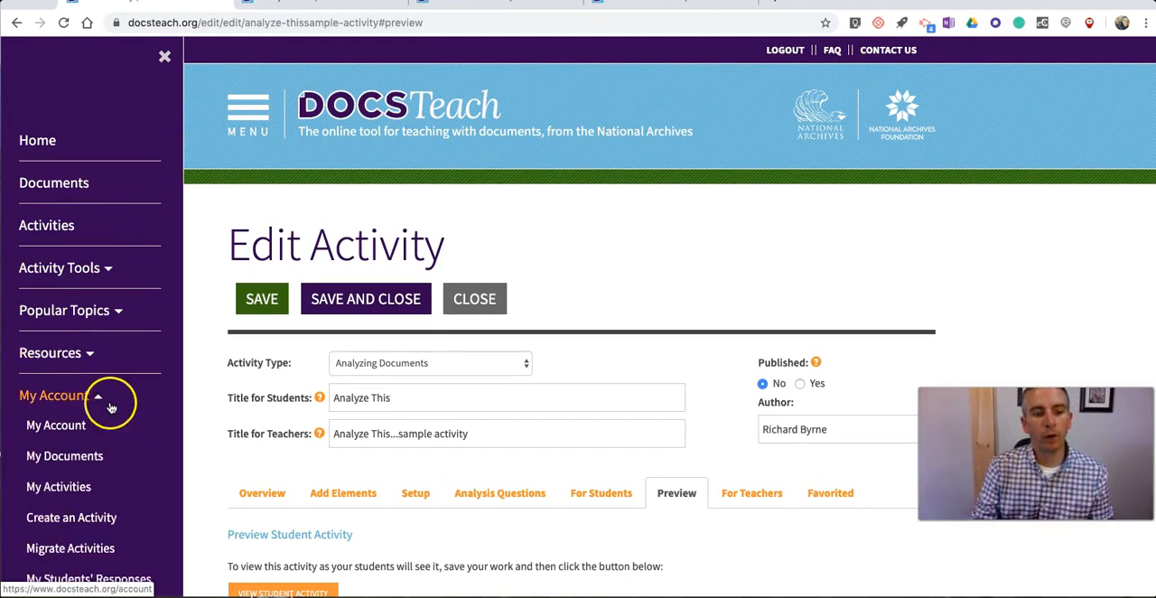
{"action": "scroll", "coordinate": [108, 407], "scroll_direction": "down", "scroll_amount": 1}
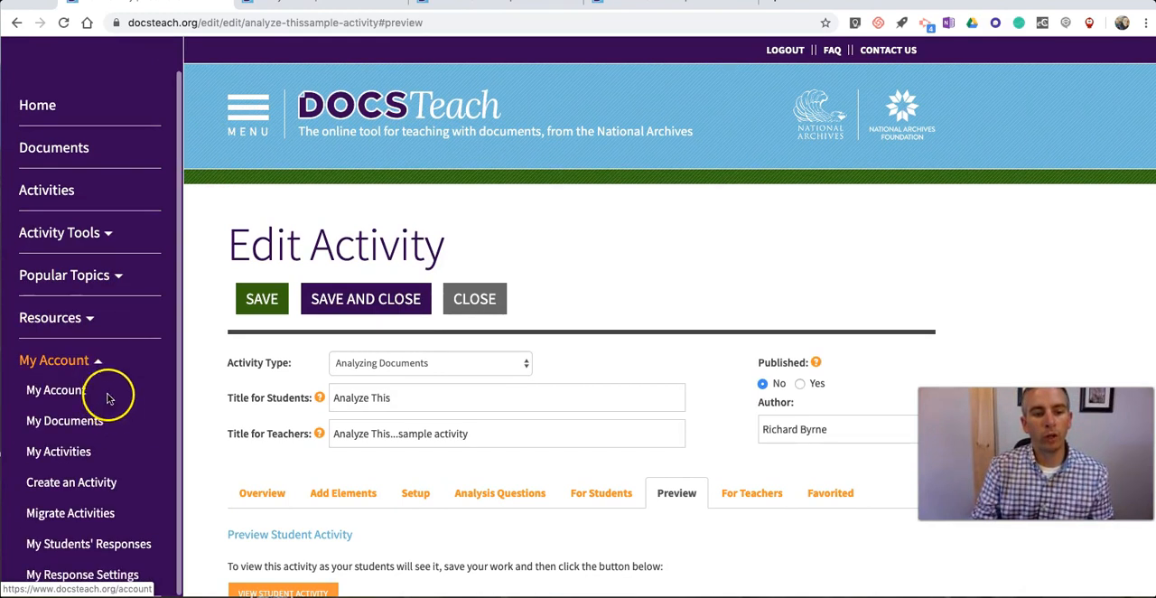
{"action": "left_click", "coordinate": [72, 452]}
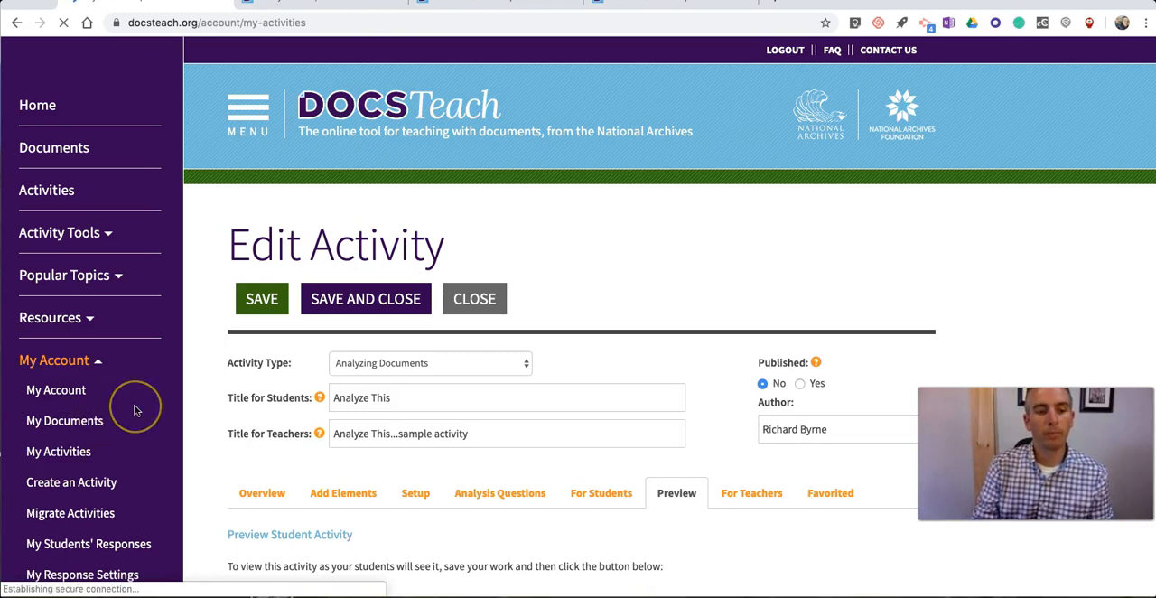
{"action": "left_click", "coordinate": [95, 451]}
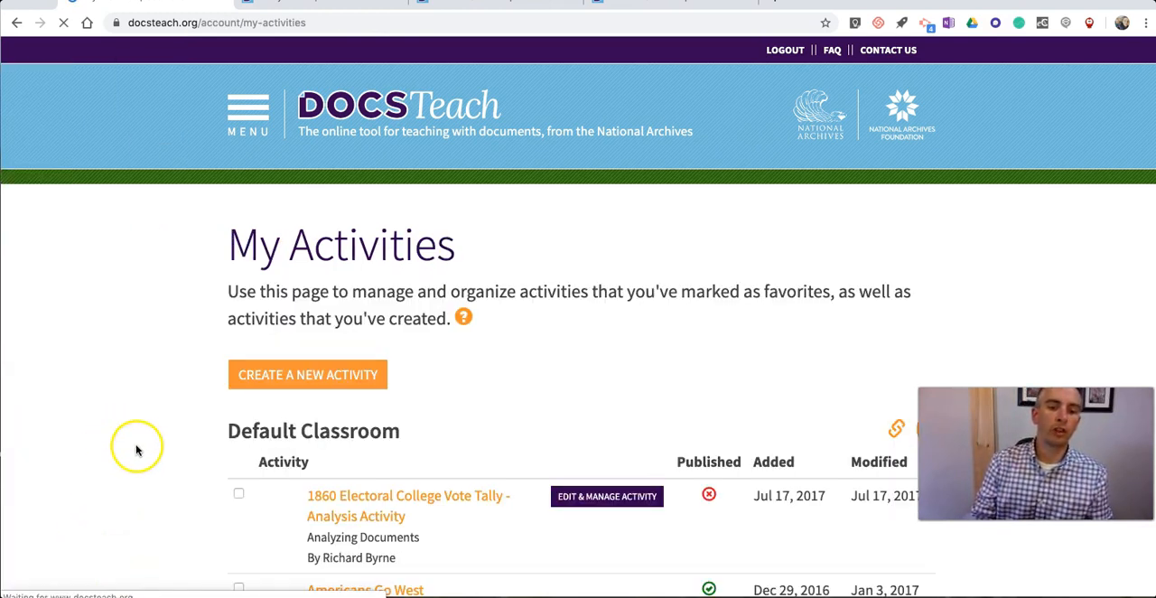
{"action": "scroll", "coordinate": [140, 446], "scroll_direction": "down", "scroll_amount": 1}
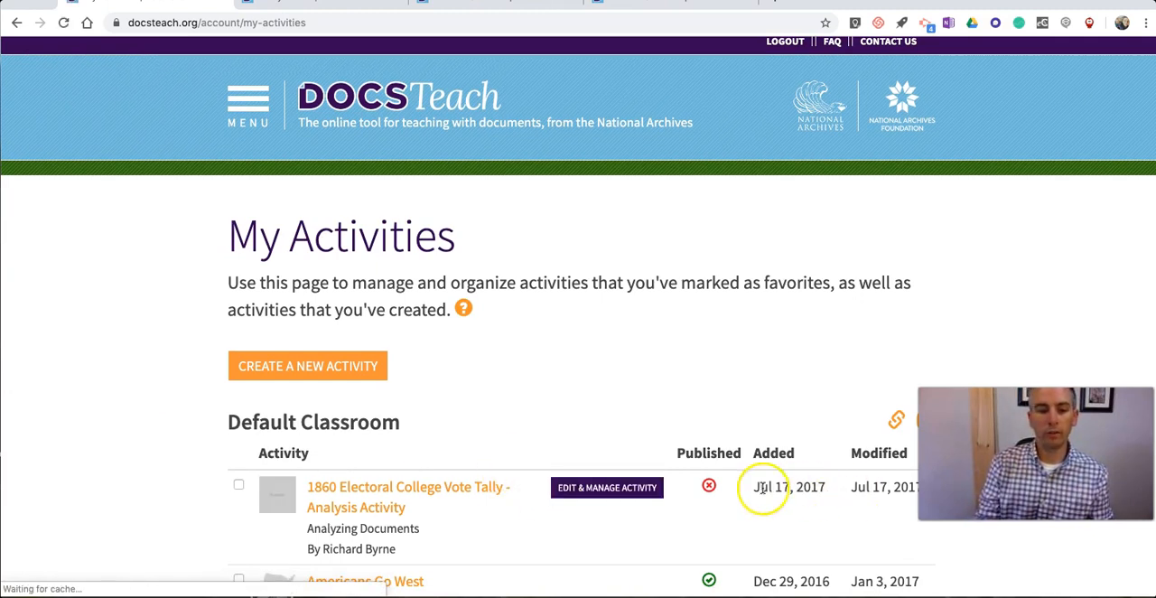
Step: Review the submissions on the My Students' Responses page, and return to the DocsTeach home page
{"action": "left_click", "coordinate": [247, 104]}
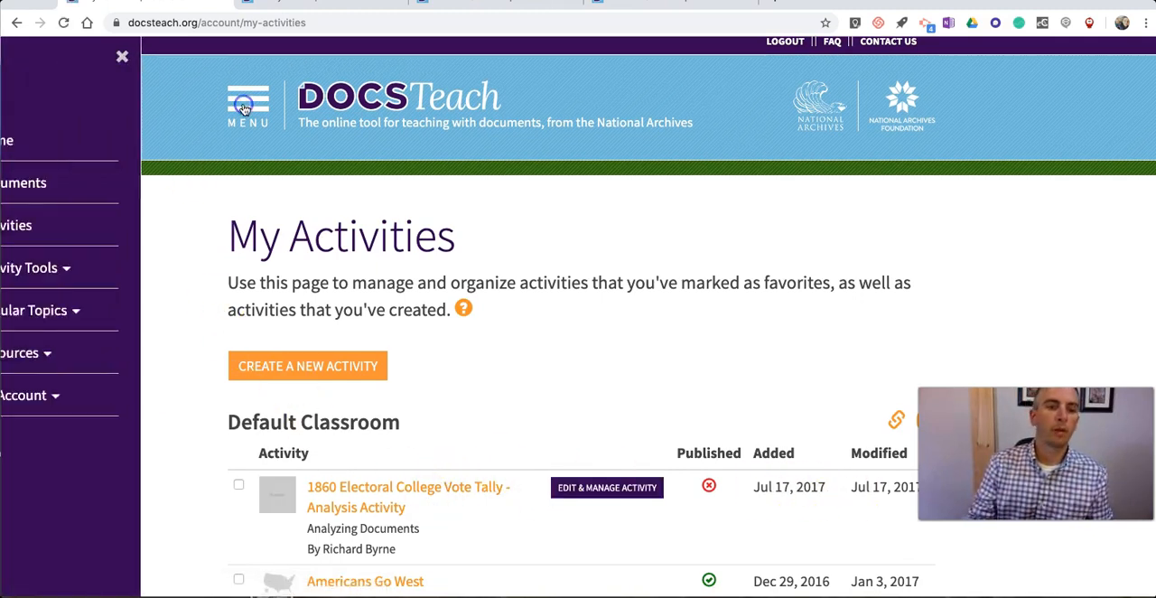
{"action": "left_click", "coordinate": [94, 398]}
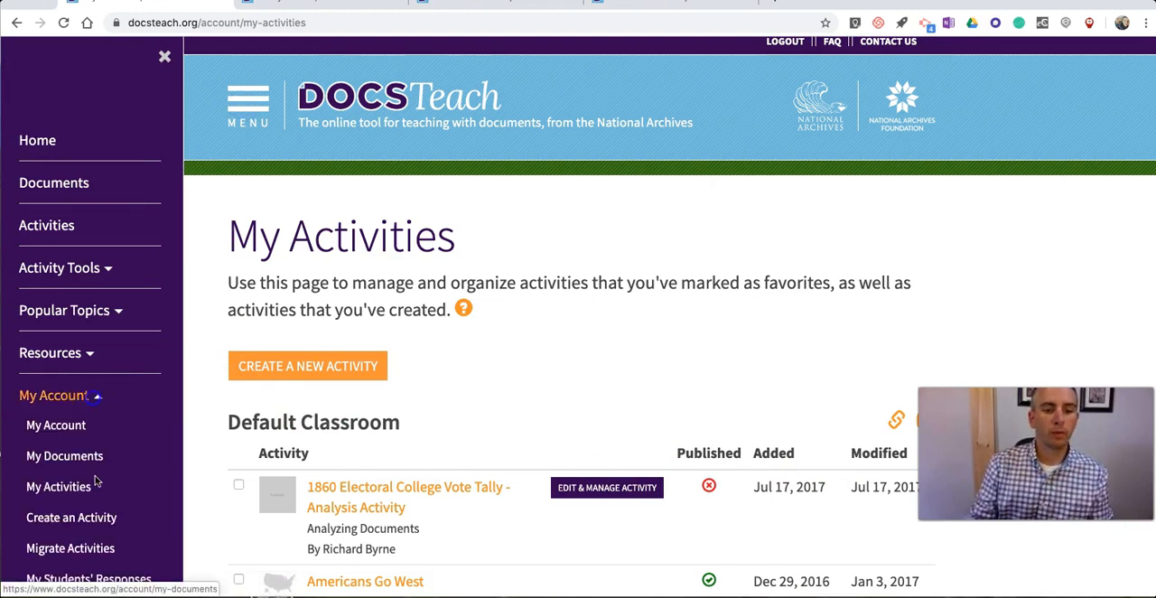
{"action": "scroll", "coordinate": [90, 451], "scroll_direction": "down", "scroll_amount": 1}
{"action": "left_click", "coordinate": [79, 550]}
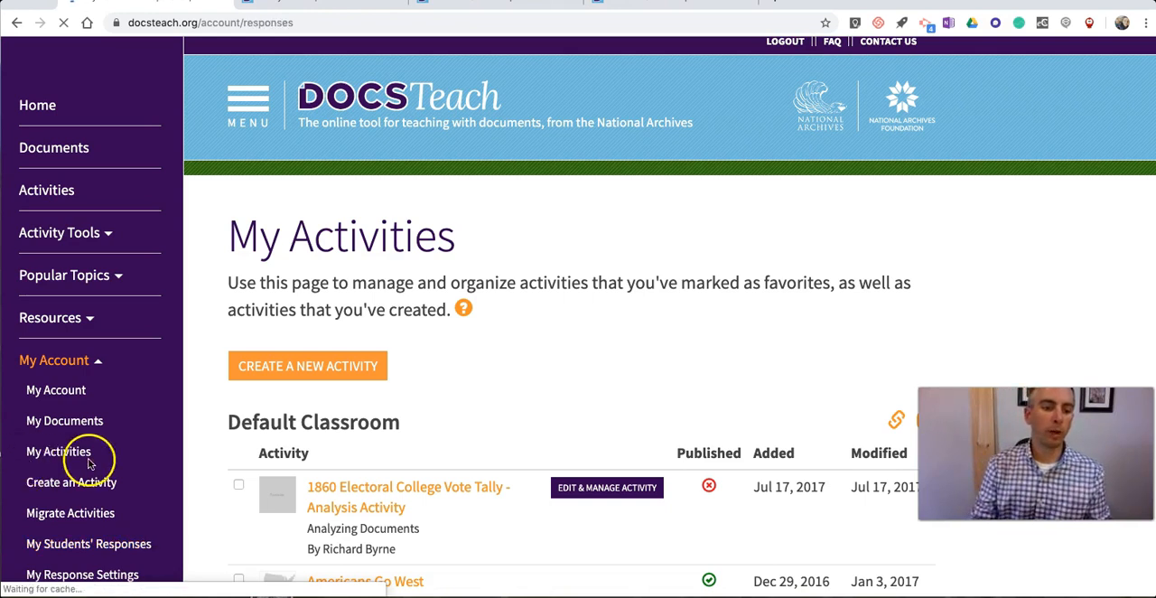
{"action": "scroll", "coordinate": [235, 415], "scroll_direction": "down", "scroll_amount": 3}
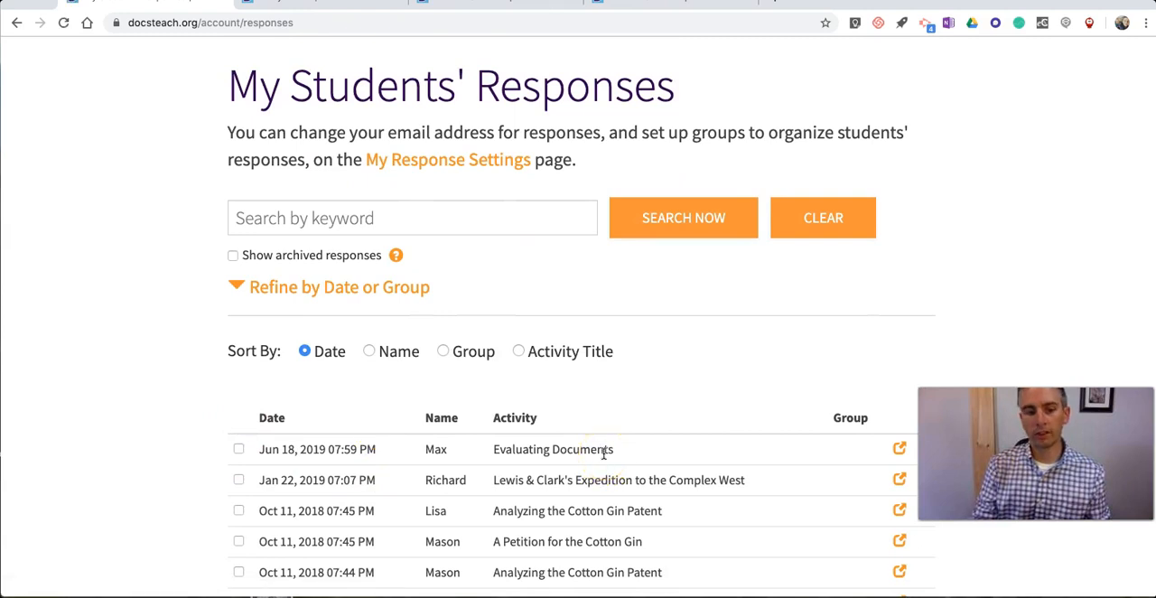
{"action": "scroll", "coordinate": [604, 454], "scroll_direction": "up", "scroll_amount": 1}
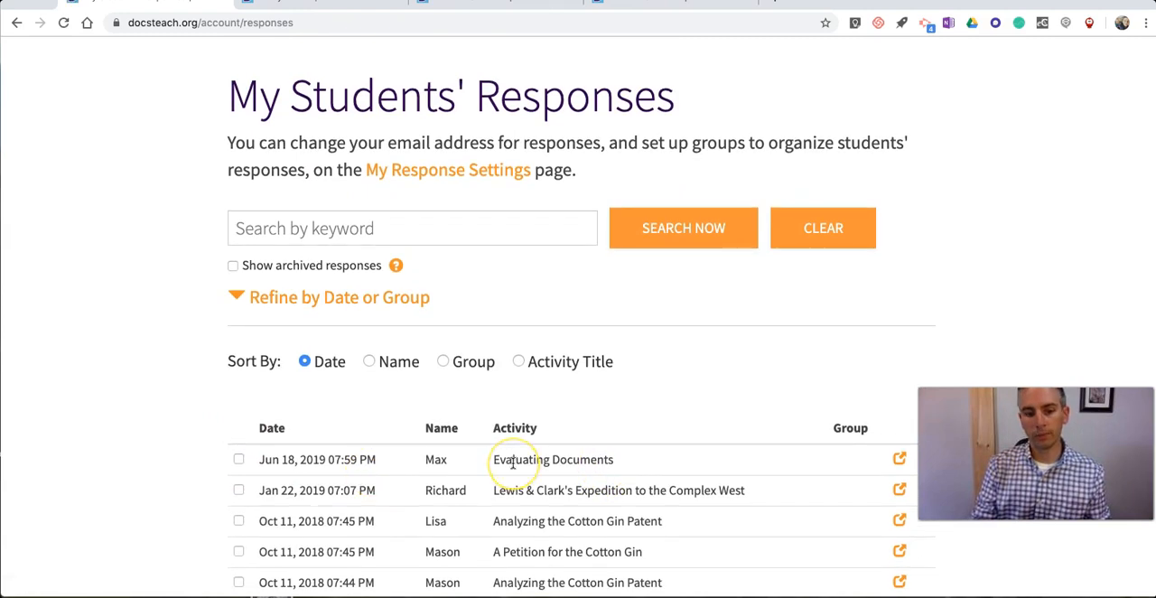
{"action": "scroll", "coordinate": [513, 463], "scroll_direction": "up", "scroll_amount": 4}
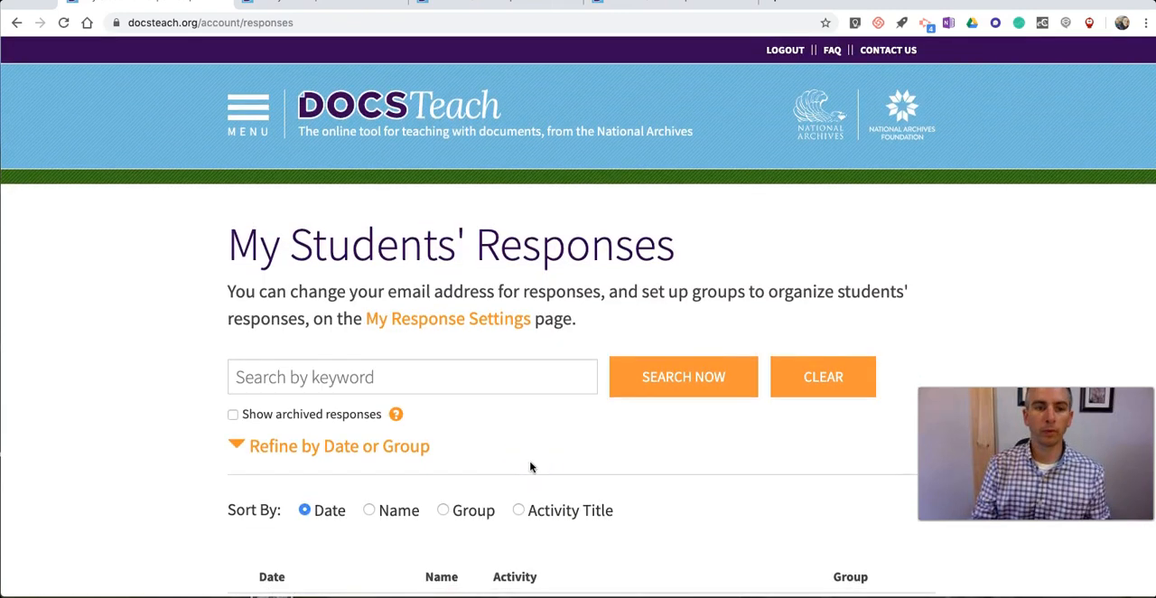
{"action": "left_click", "coordinate": [295, 131]}
{"action": "left_click", "coordinate": [345, 153]}
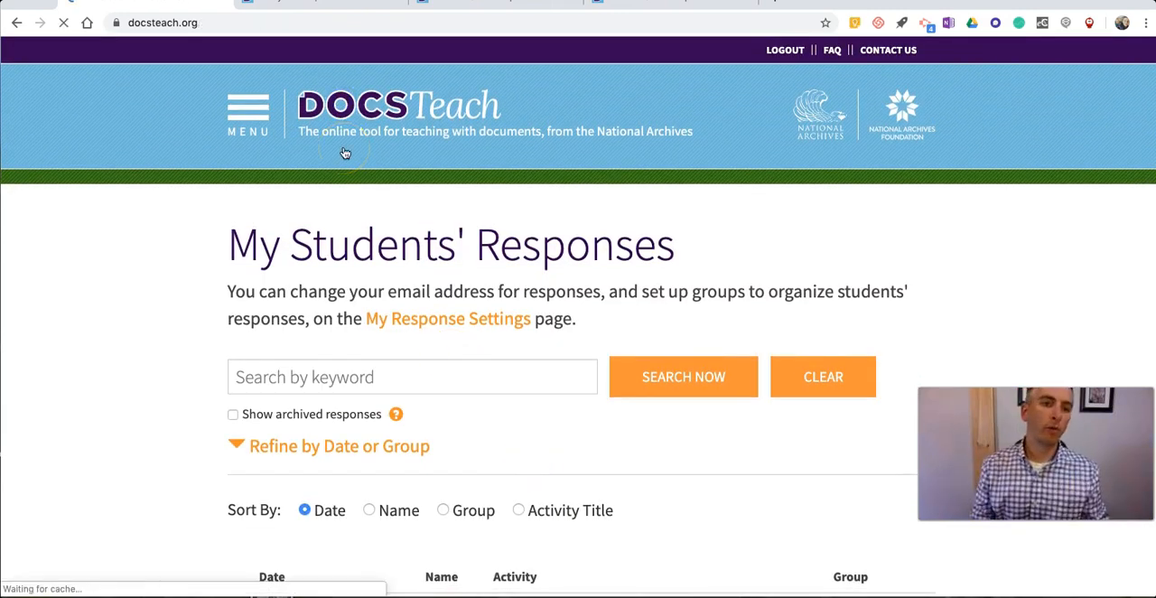